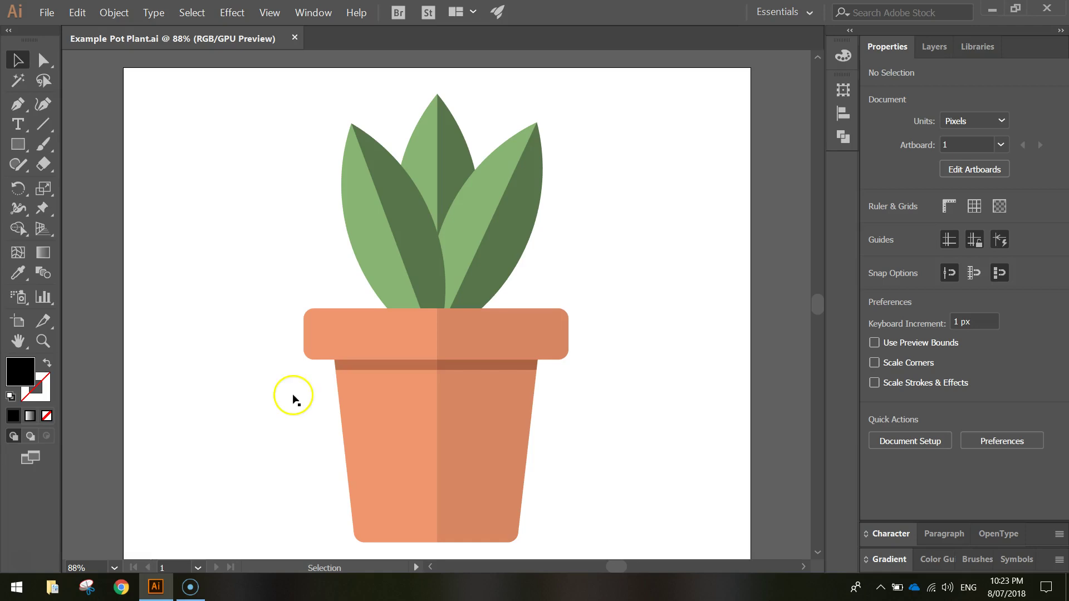
Create a new document from the Web preset sized 1280 x 1024 px
{"action": "left_click", "coordinate": [47, 12]}
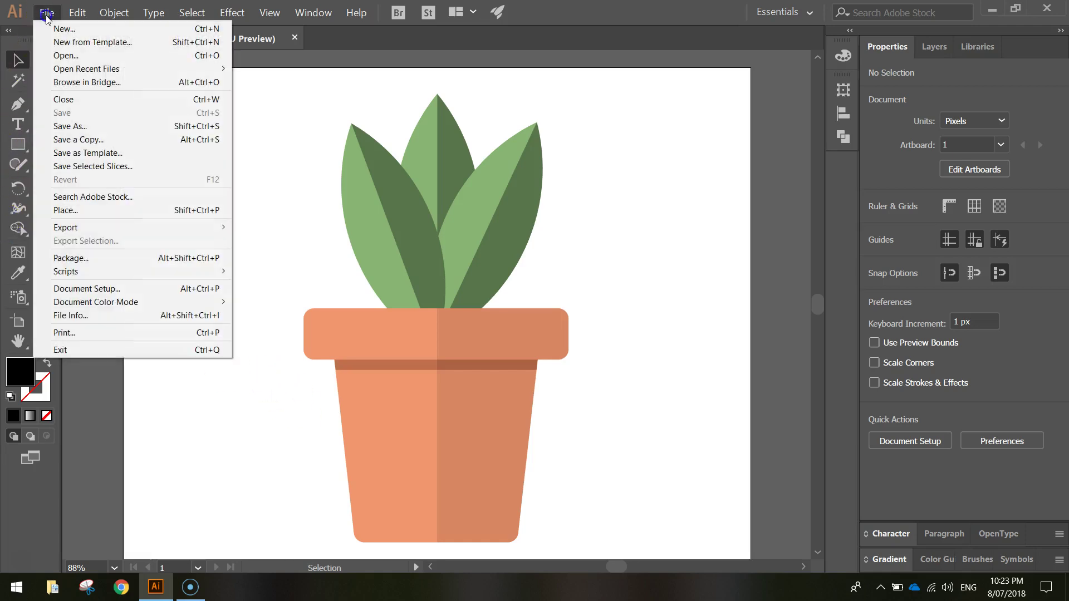
{"action": "left_click", "coordinate": [106, 31]}
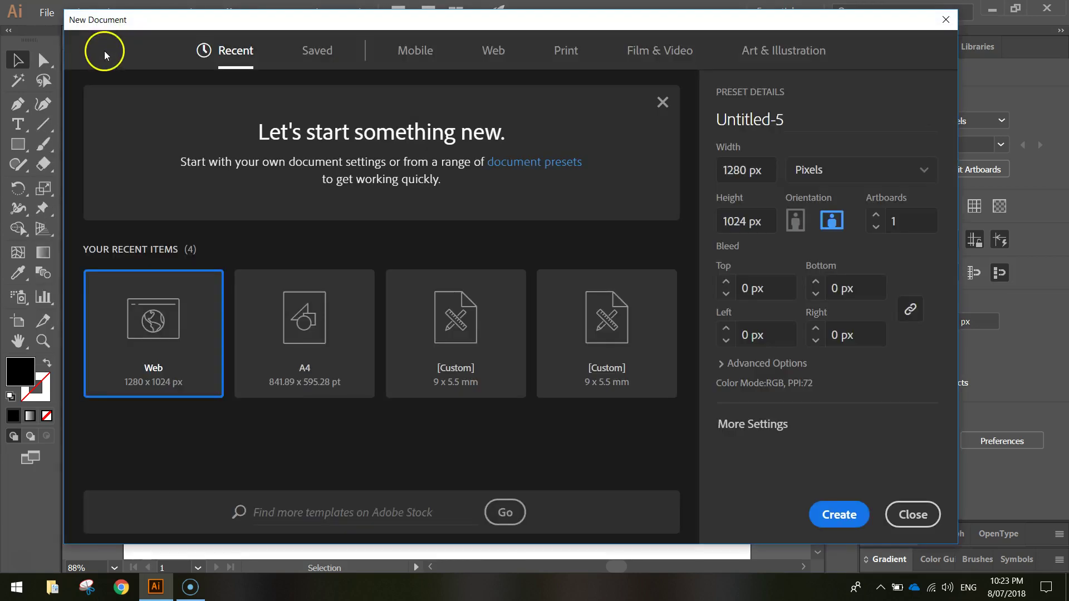
{"action": "left_click", "coordinate": [491, 50]}
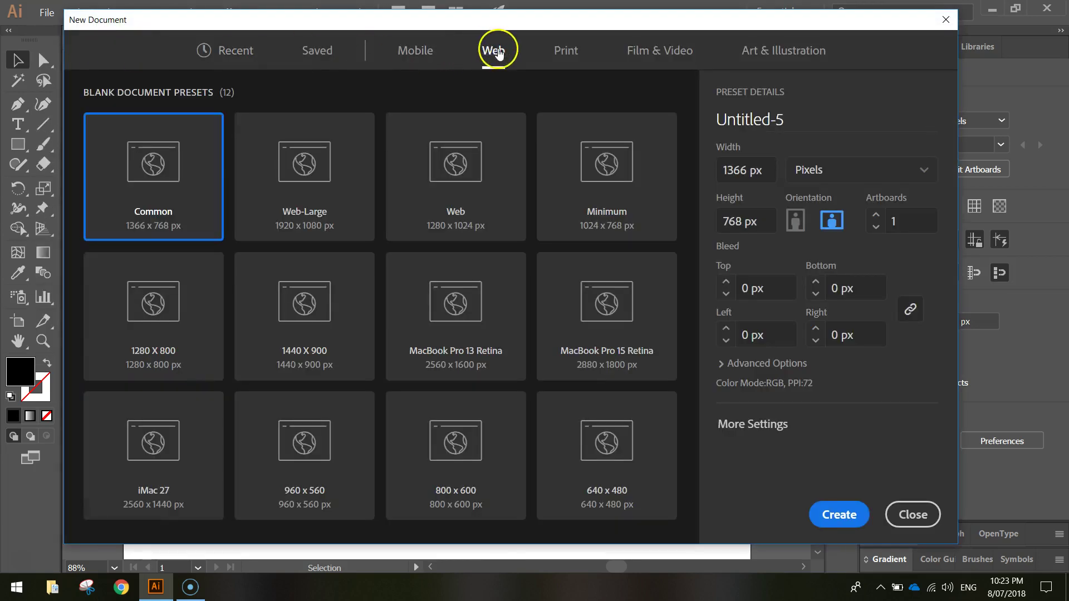
{"action": "left_click", "coordinate": [473, 172]}
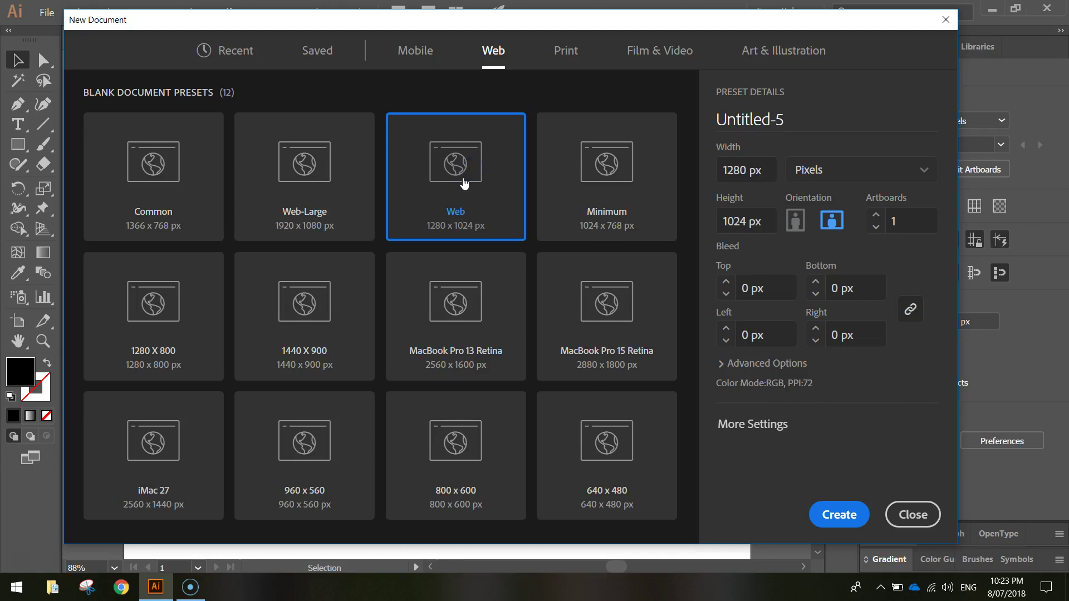
{"action": "left_click", "coordinate": [465, 182]}
{"action": "left_click", "coordinate": [462, 172]}
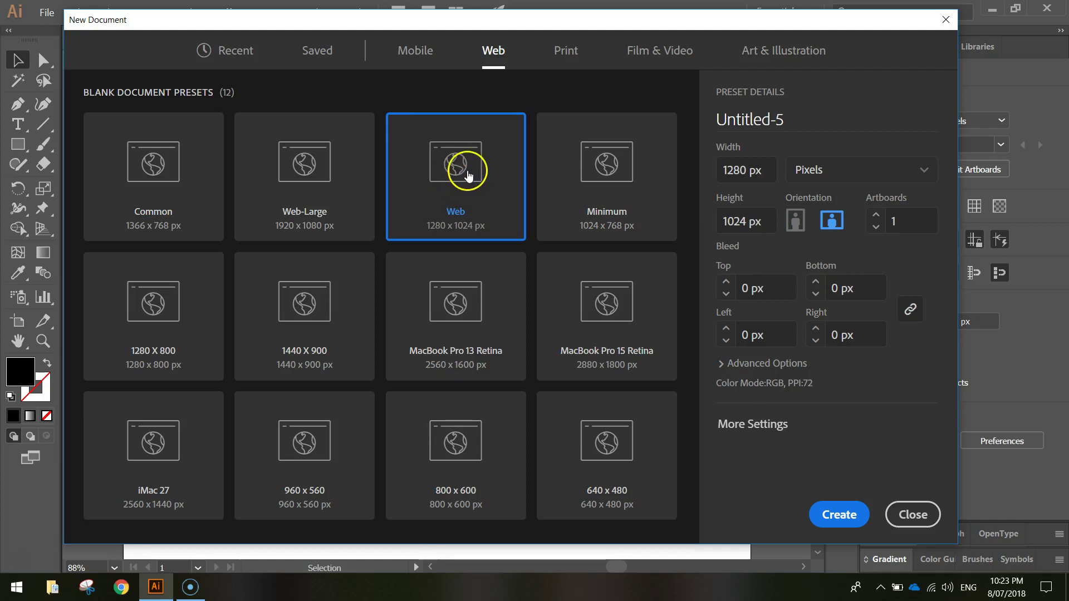
{"action": "left_click", "coordinate": [727, 167]}
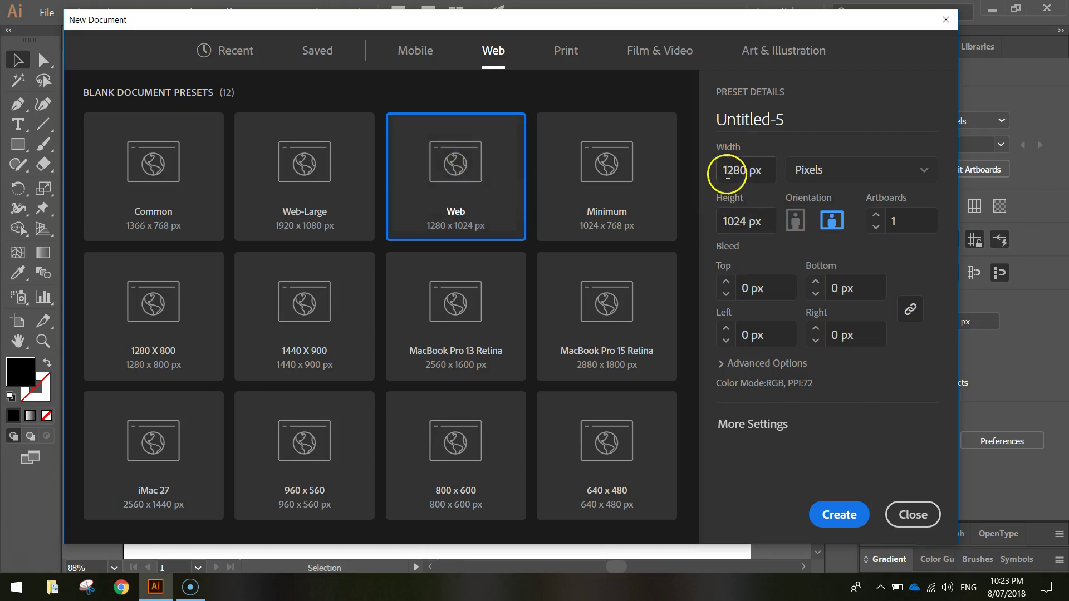
{"action": "left_click_drag", "start_coordinate": [726, 167], "coordinate": [770, 216]}
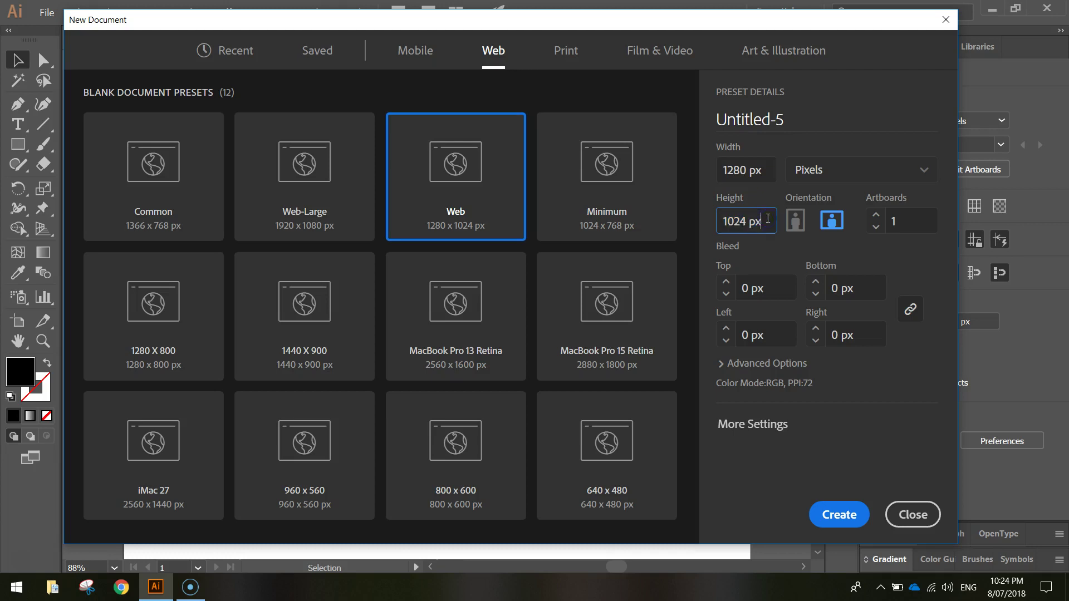
{"action": "left_click", "coordinate": [842, 517]}
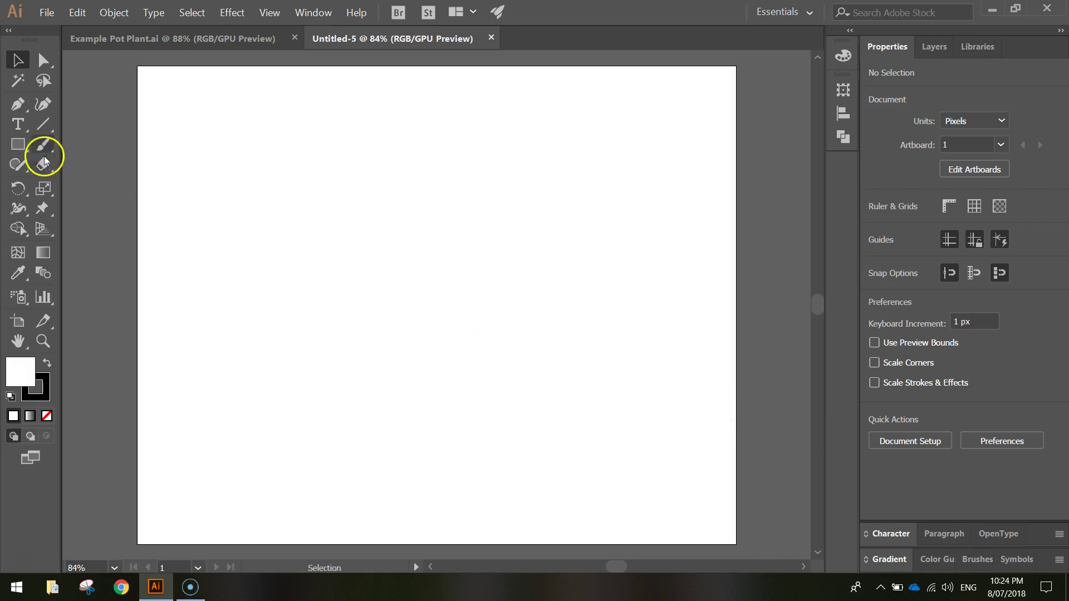
Activate the Rectangle tool and set its stroke to none
{"action": "left_click", "coordinate": [18, 145]}
{"action": "left_click", "coordinate": [19, 146]}
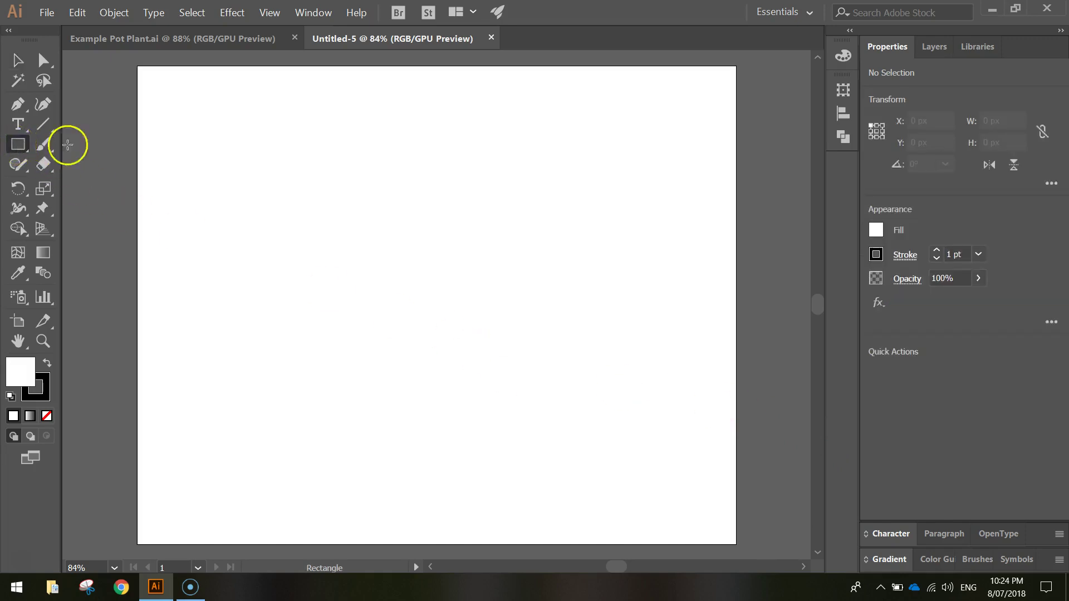
{"action": "left_click", "coordinate": [877, 255]}
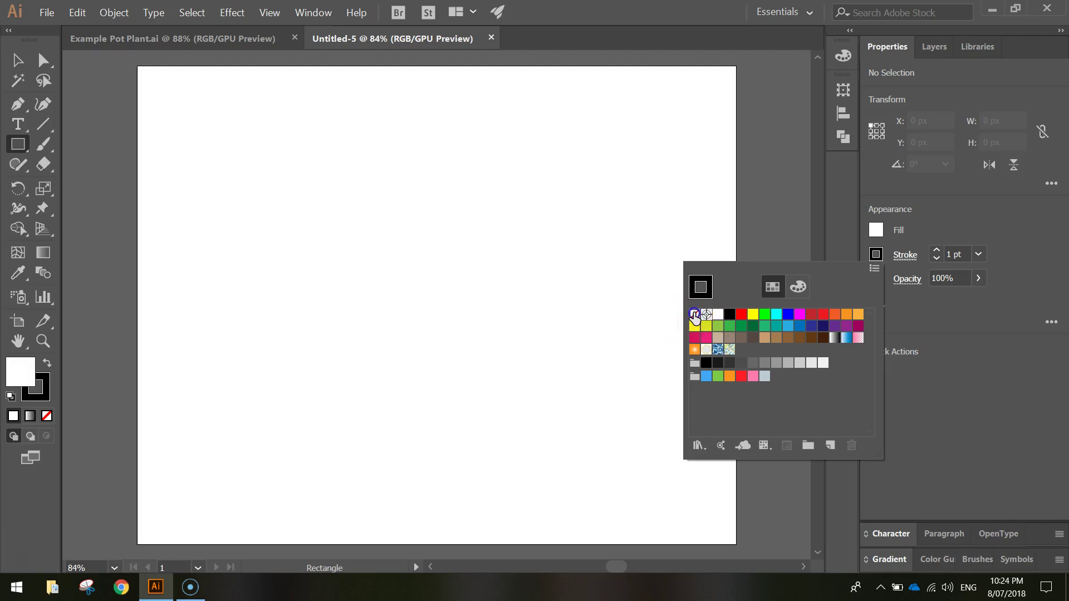
{"action": "left_click", "coordinate": [694, 315]}
{"action": "left_click", "coordinate": [951, 220]}
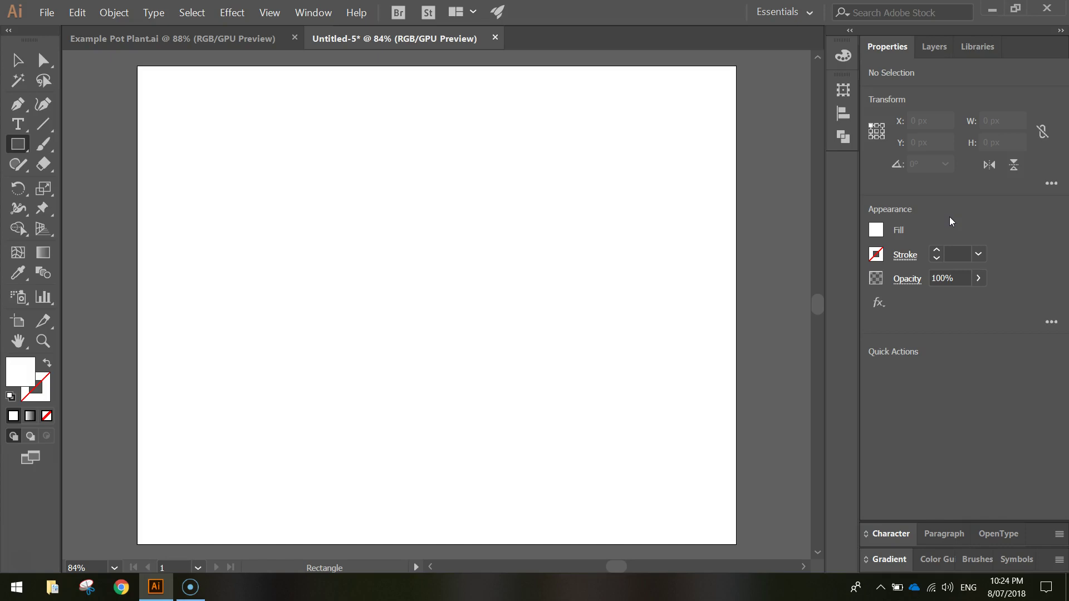
Set the fill colour to RGB 240, 150, 110 for the terracotta pot
{"action": "left_click", "coordinate": [873, 230], "text": "shift"}
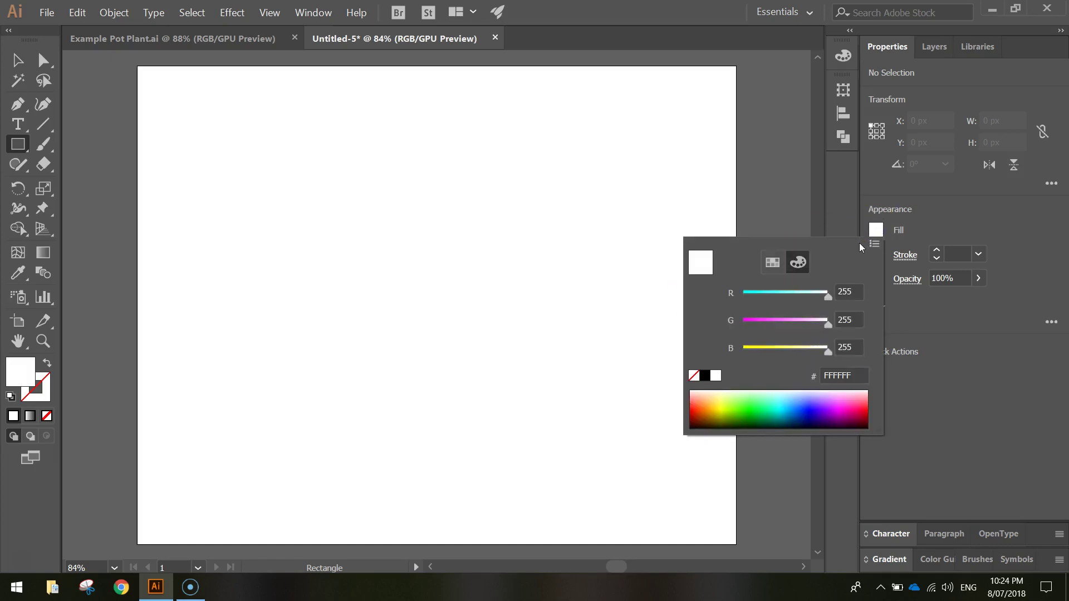
{"action": "left_click", "coordinate": [775, 263]}
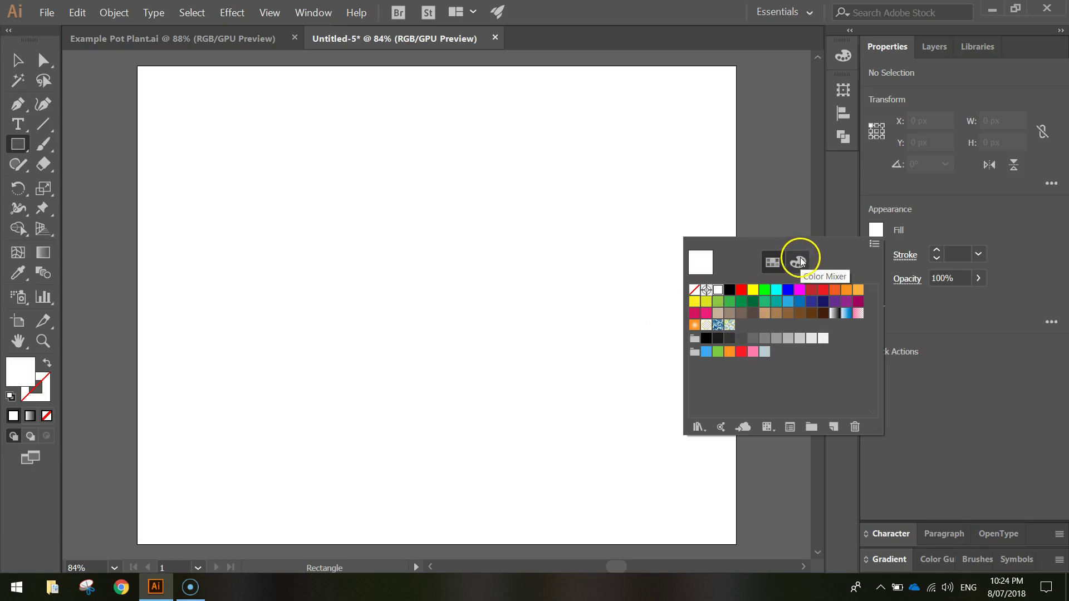
{"action": "left_click", "coordinate": [799, 263]}
{"action": "left_click", "coordinate": [847, 289]}
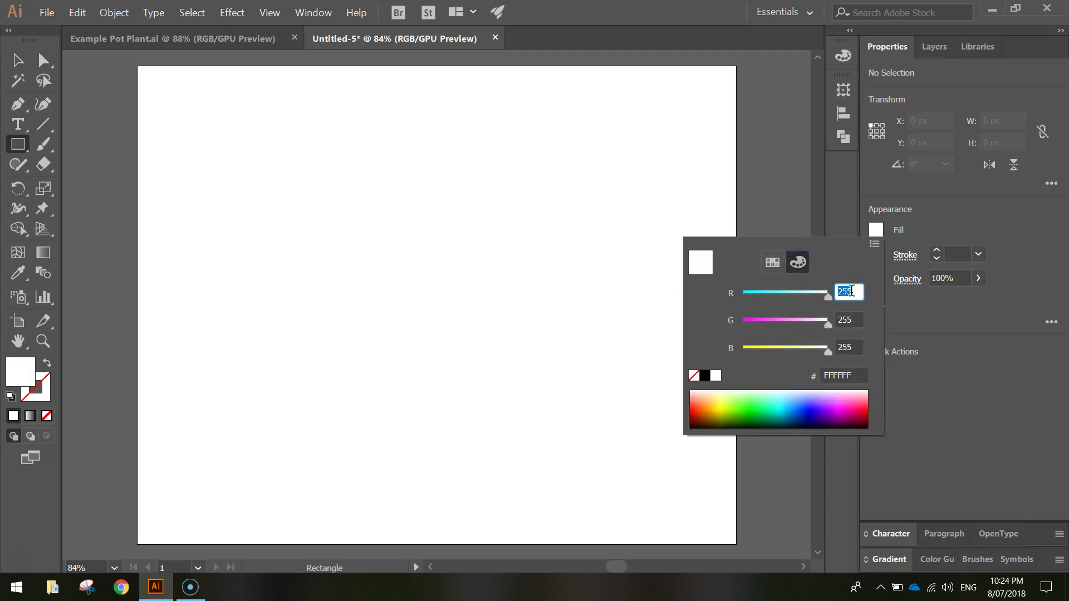
{"action": "type", "text": "240"}
{"action": "key", "text": "Tab"}
{"action": "type", "text": "150"}
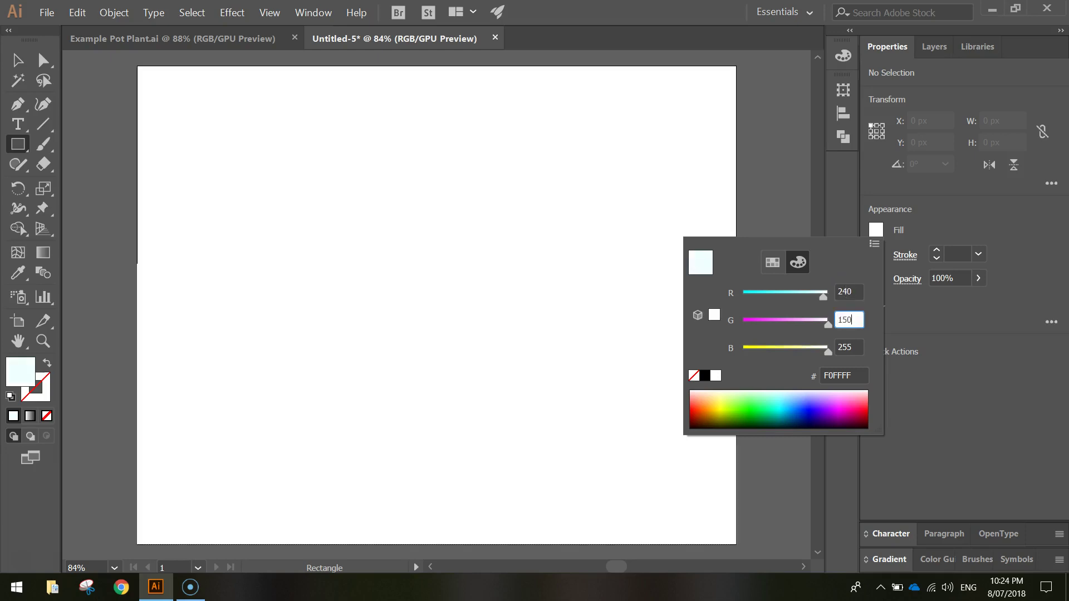
{"action": "key", "text": "Tab"}
{"action": "type", "text": "110"}
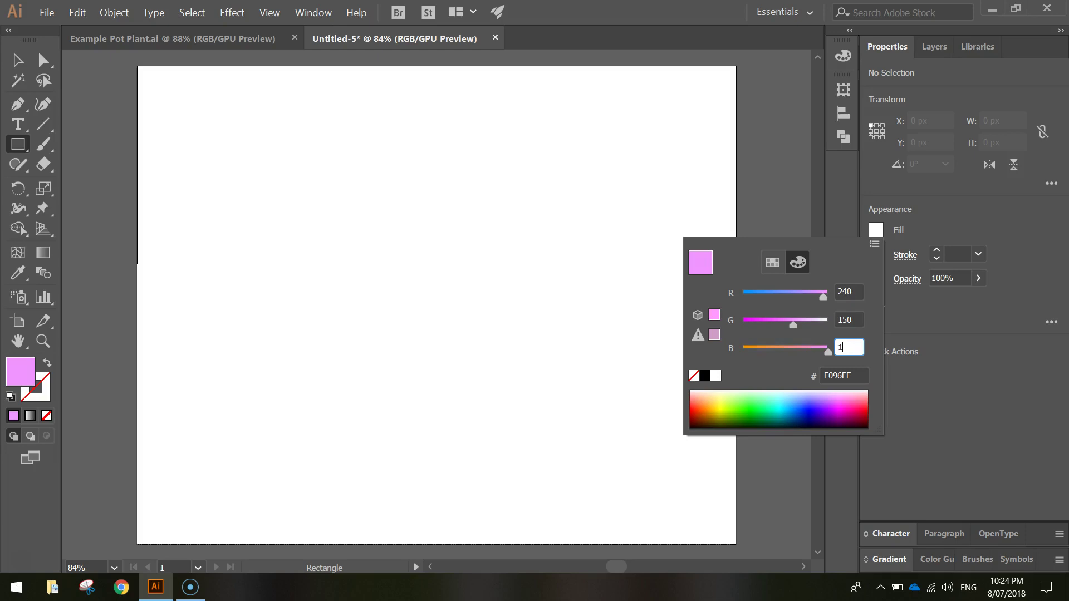
{"action": "key", "text": "Tab"}
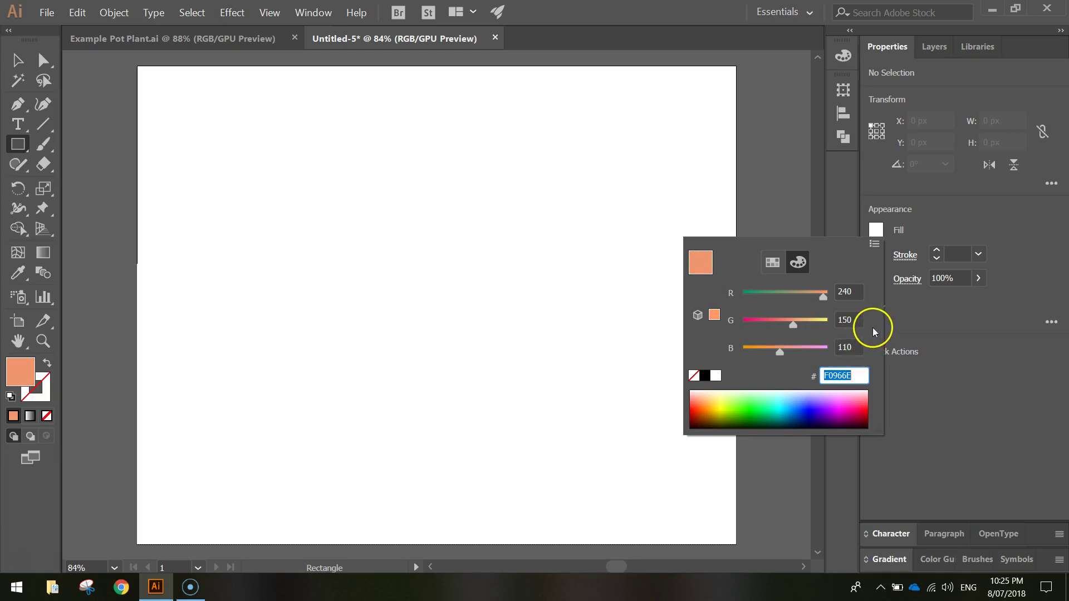
{"action": "key", "text": "Return"}
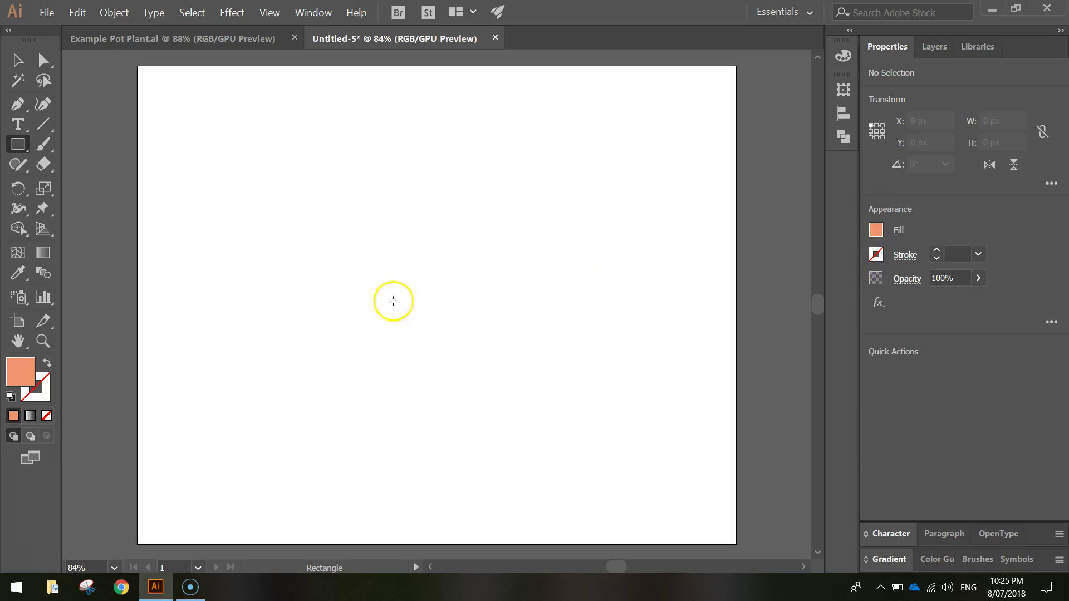
Draw a square of about 332 x 332 px in the lower middle of the artboard with the Rectangle tool
{"action": "left_click_drag", "start_coordinate": [359, 327], "coordinate": [520, 450]}
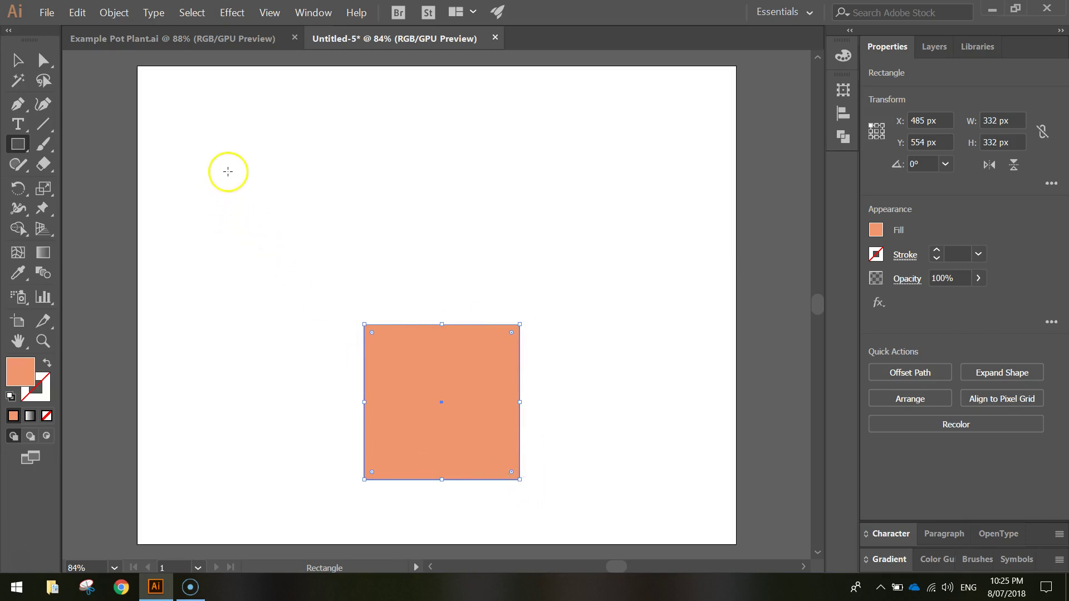
{"action": "left_click_drag", "start_coordinate": [198, 128], "coordinate": [281, 238]}
{"action": "left_click", "coordinate": [17, 60]}
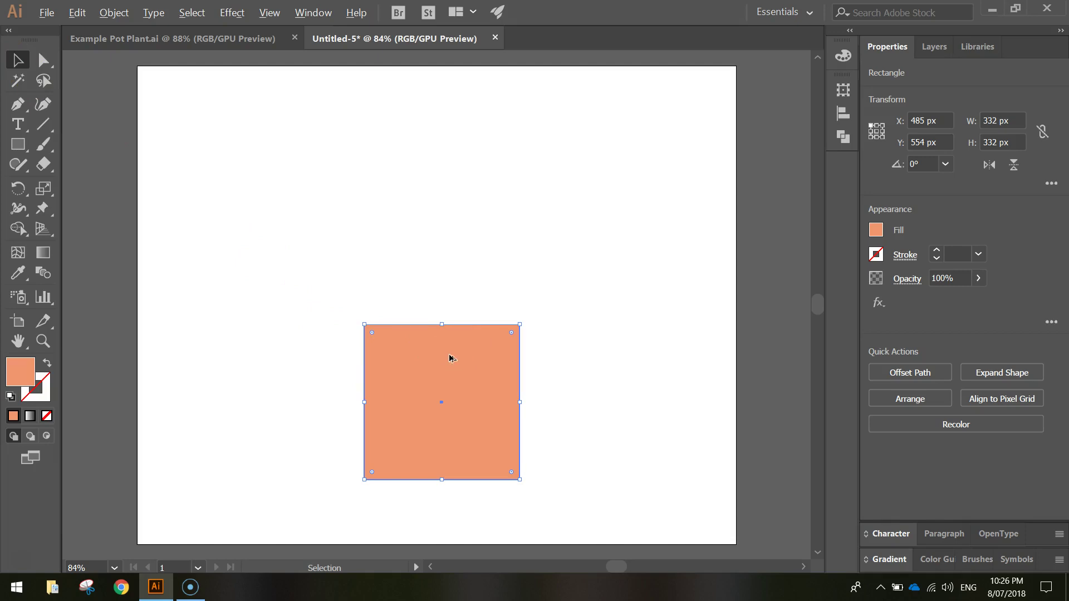
Duplicate the square straight upward and align the copy's bottom edge with the original's top edge
{"action": "key", "text": "alt"}
{"action": "key", "text": "alt"}
{"action": "key", "text": "alt"}
{"action": "left_click_drag", "start_coordinate": [452, 364], "coordinate": [451, 193]}
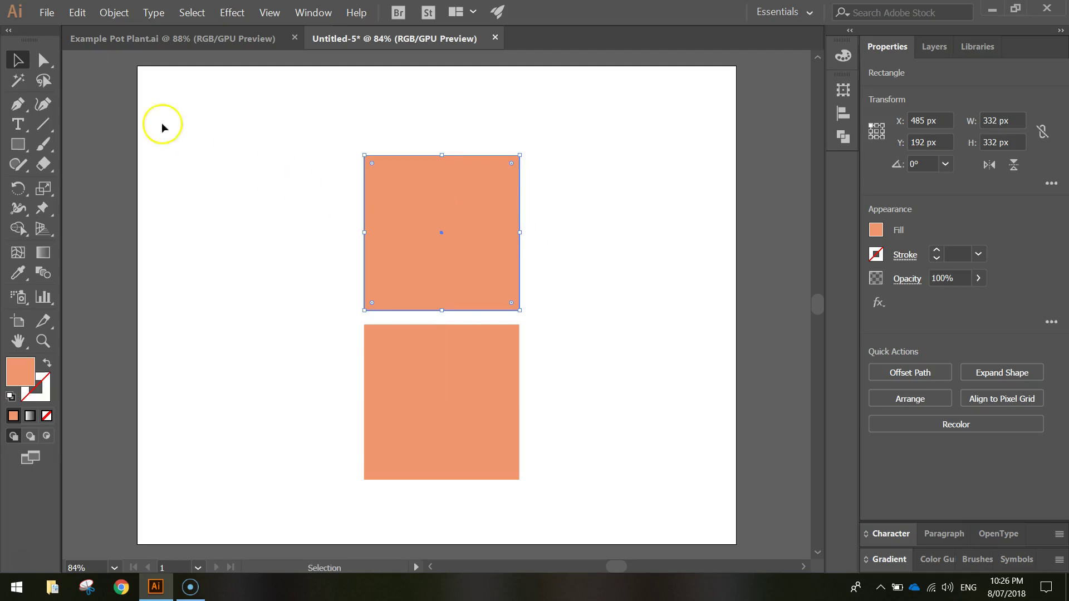
{"action": "left_click_drag", "start_coordinate": [469, 179], "coordinate": [470, 192]}
{"action": "left_click", "coordinate": [578, 223]}
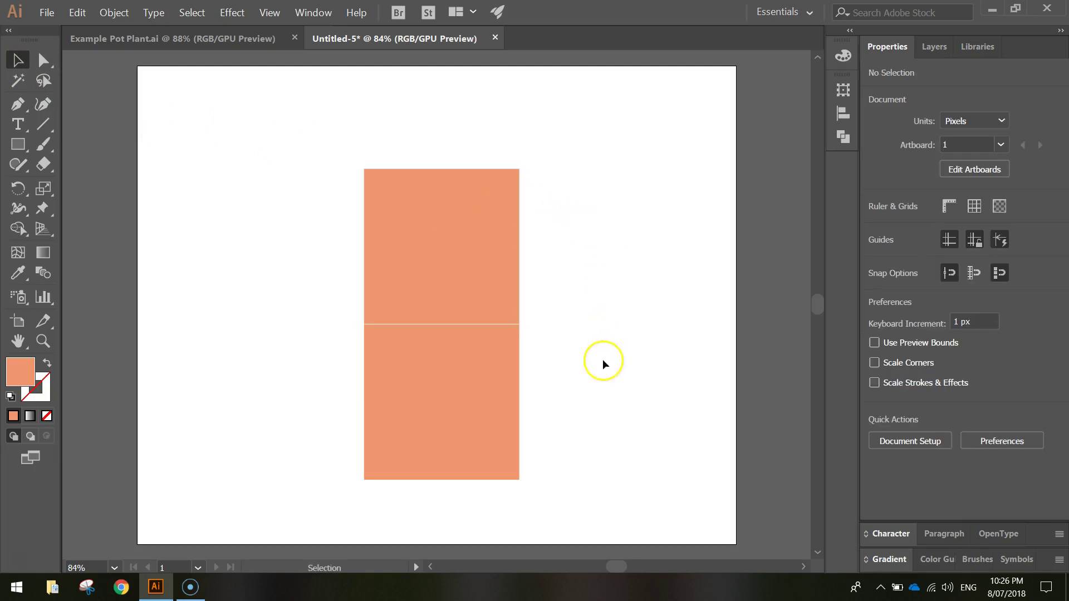
Reduce the upper square's height to about 61 px from its top edge, keeping its base on the lower square
{"action": "left_click", "coordinate": [478, 282]}
{"action": "left_click", "coordinate": [588, 279]}
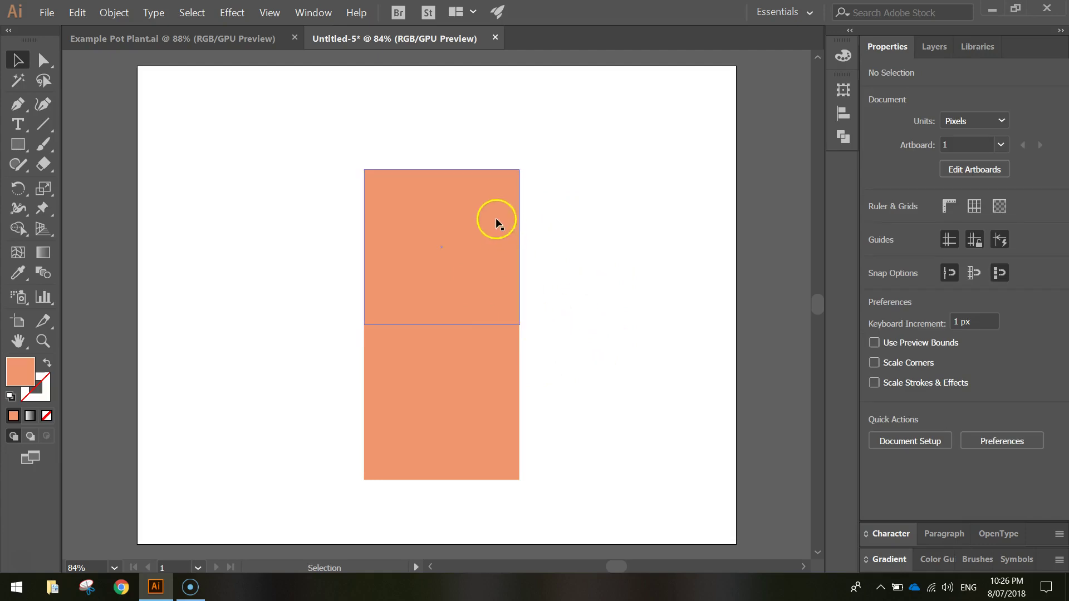
{"action": "left_click", "coordinate": [476, 370]}
{"action": "left_click", "coordinate": [490, 287]}
{"action": "left_click", "coordinate": [488, 372]}
{"action": "left_click", "coordinate": [483, 292]}
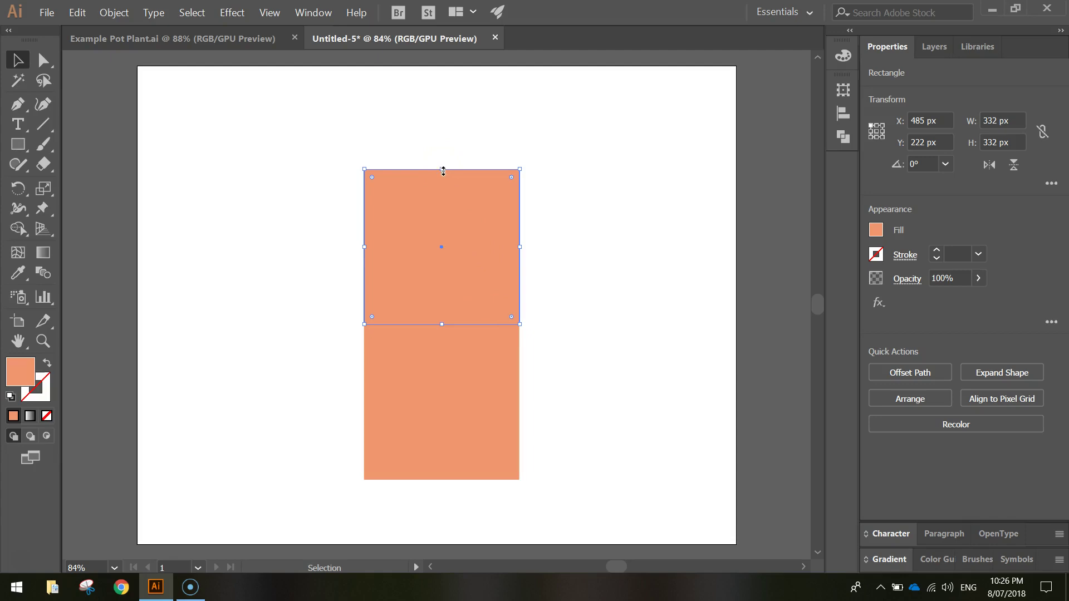
{"action": "left_click_drag", "start_coordinate": [443, 170], "coordinate": [440, 296]}
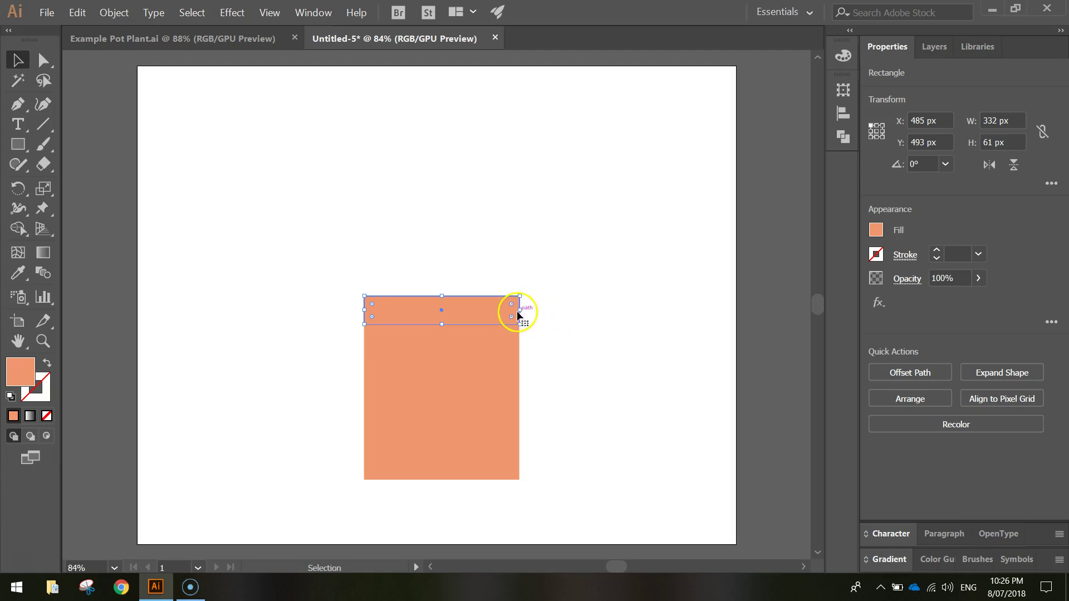
Widen the upper rectangle symmetrically about its centre to about 442 px to form the pot's rim
{"action": "scroll", "coordinate": [518, 312], "scroll_direction": "up", "scroll_amount": 4}
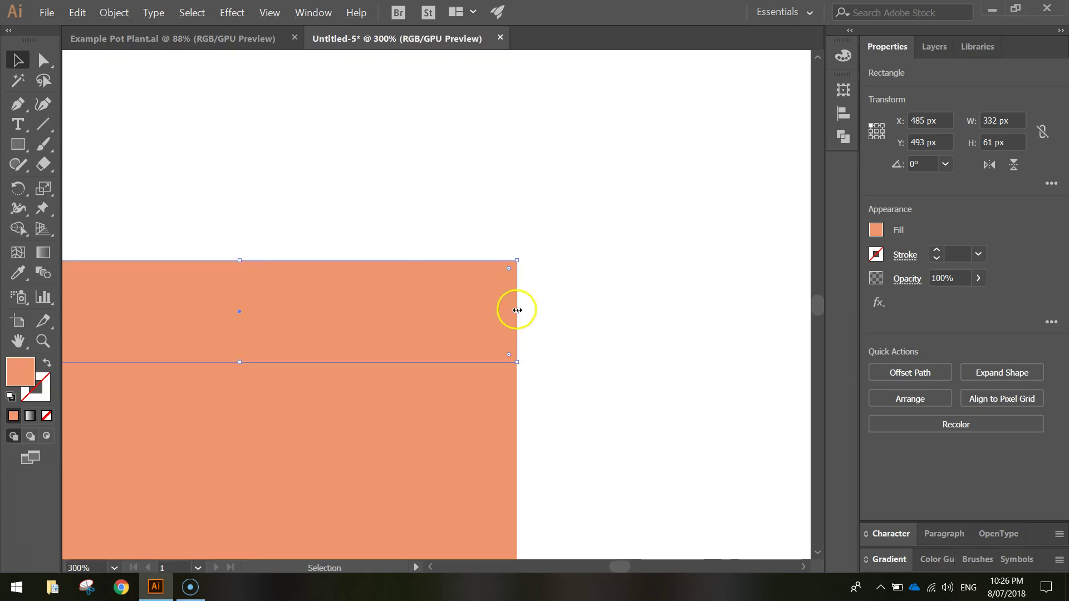
{"action": "scroll", "coordinate": [517, 311], "scroll_direction": "down", "scroll_amount": 2}
{"action": "left_click_drag", "start_coordinate": [566, 329], "coordinate": [625, 206]}
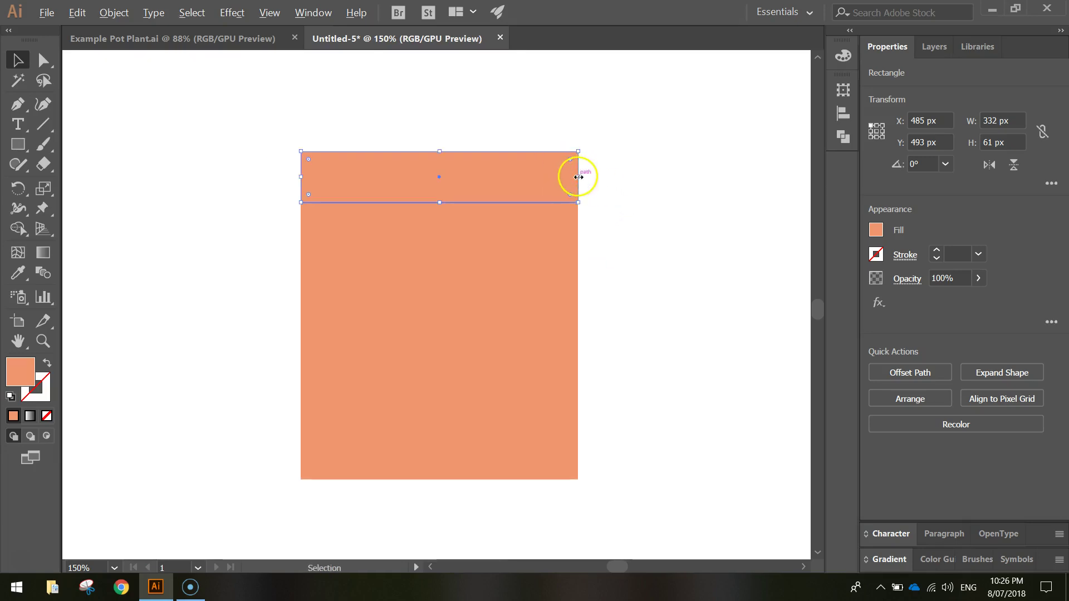
{"action": "left_click_drag", "start_coordinate": [579, 177], "coordinate": [641, 172]}
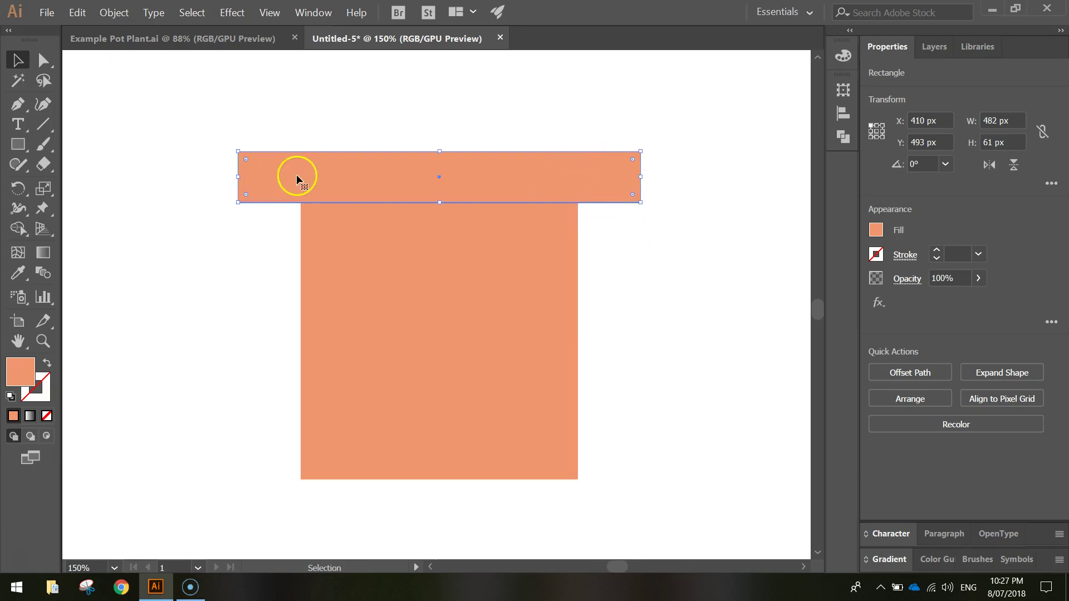
{"action": "left_click_drag", "start_coordinate": [238, 176], "coordinate": [255, 176]}
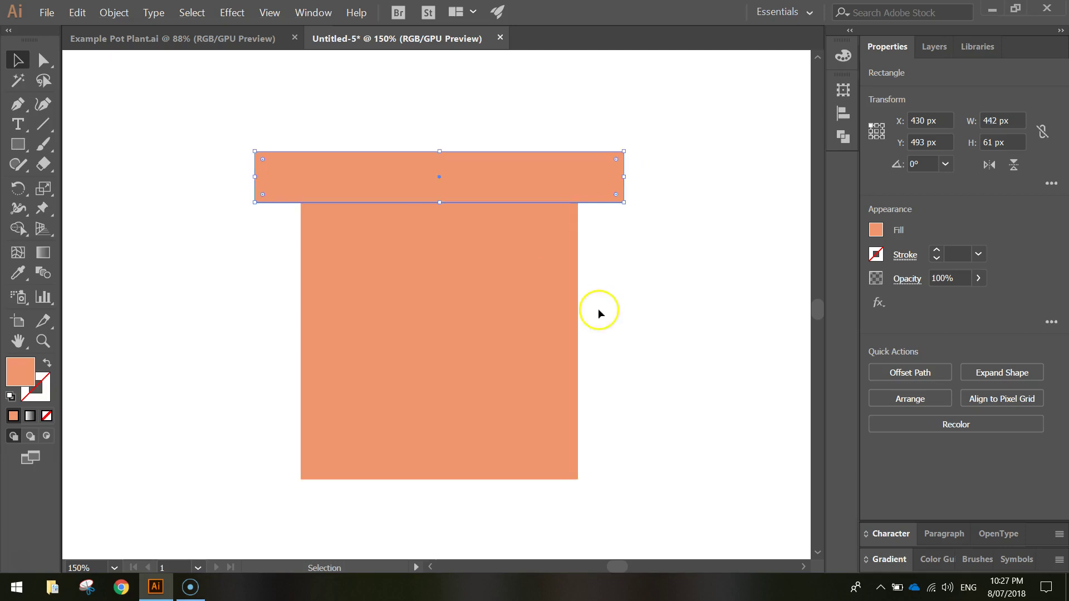
{"action": "left_click", "coordinate": [750, 296]}
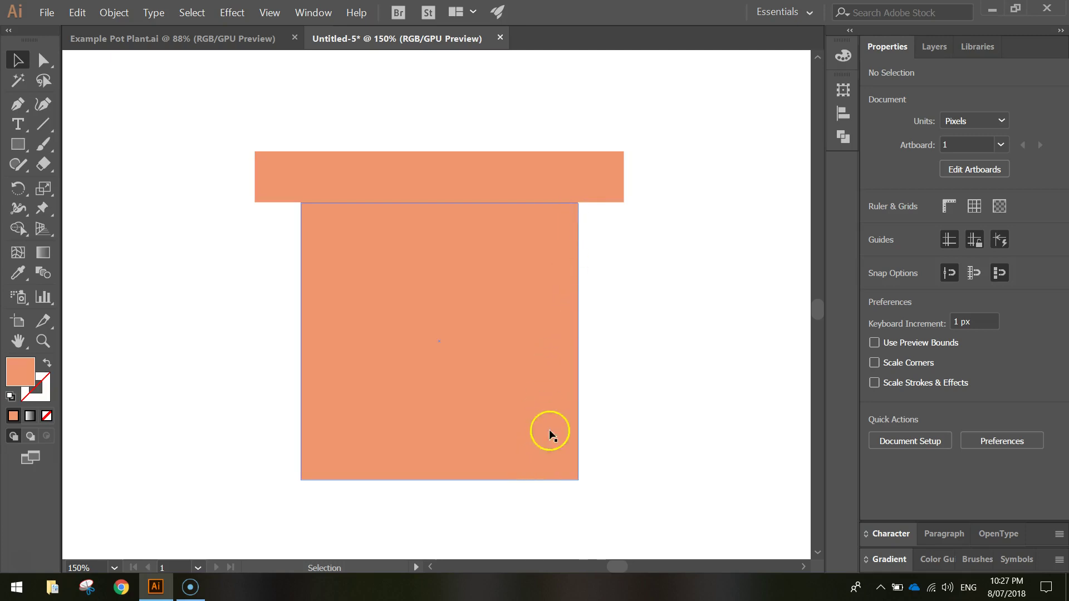
Move only the bottom-right anchor point of the lower square 20 px inward horizontally with Direct Selection
{"action": "left_click", "coordinate": [45, 61]}
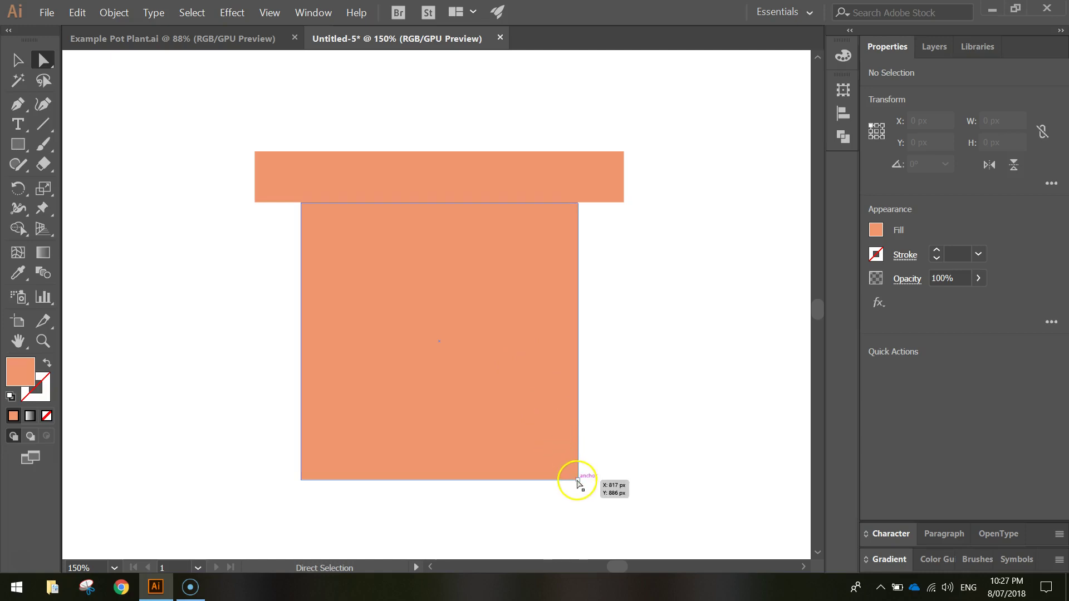
{"action": "left_click", "coordinate": [579, 483]}
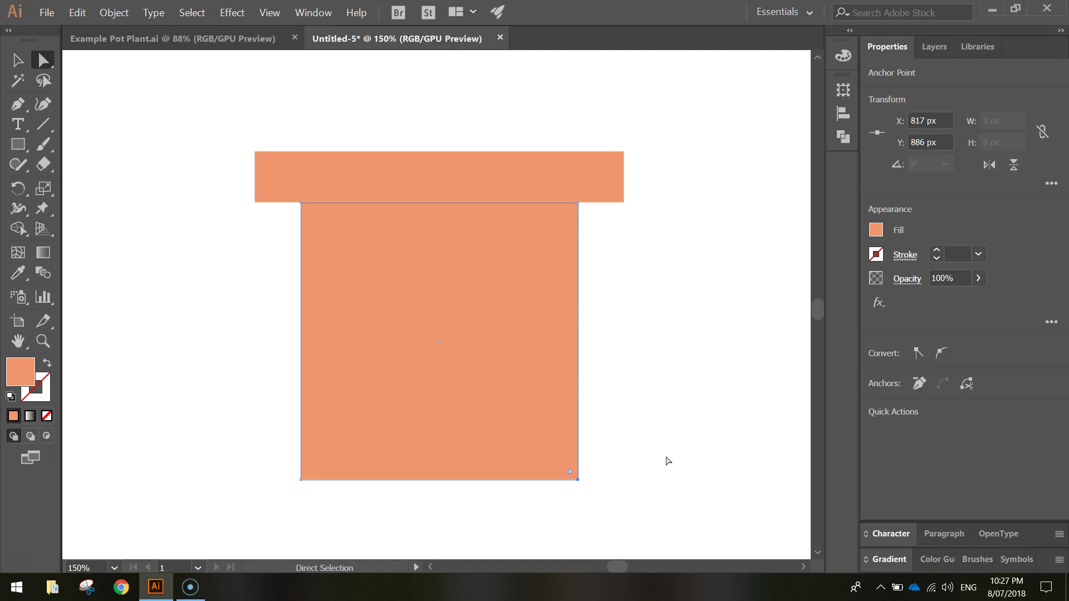
{"action": "key", "text": "ctrl"}
{"action": "key", "text": "shift+Left"}
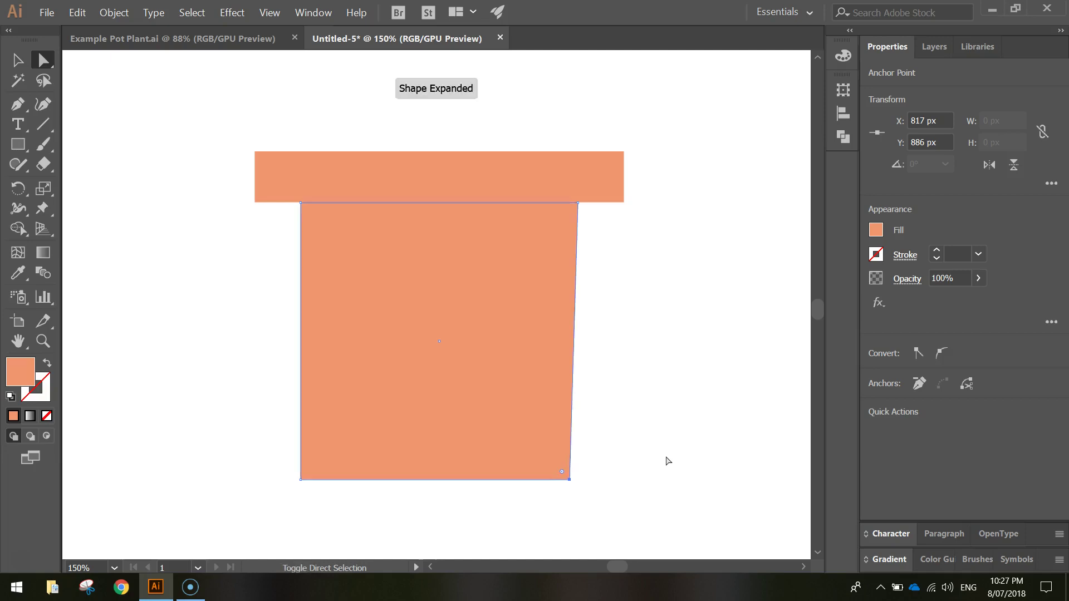
{"action": "key", "text": "shift+Left"}
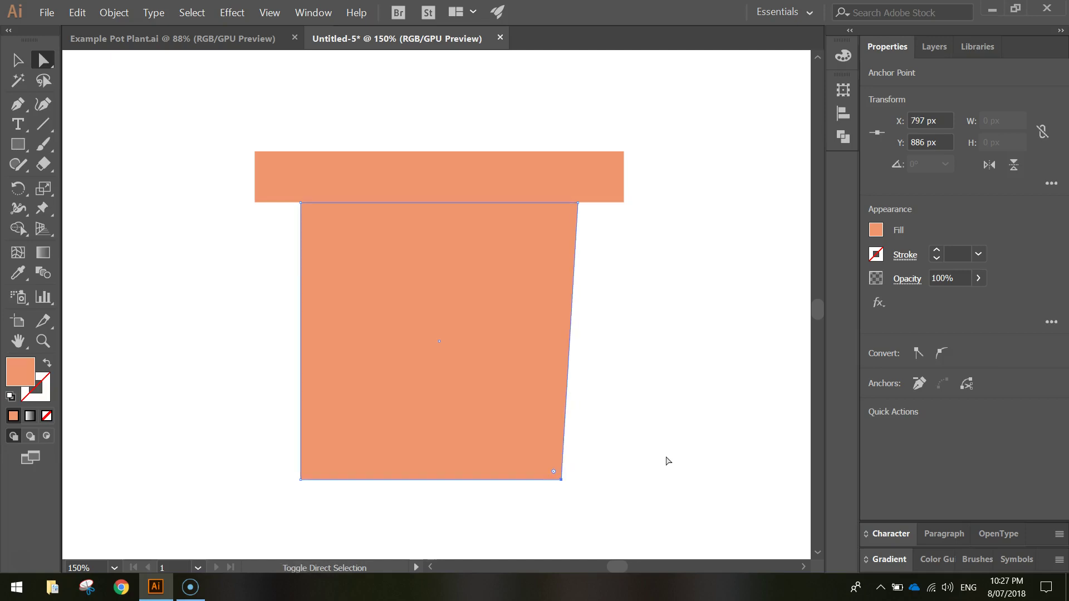
{"action": "key", "text": "shift+Right"}
{"action": "key", "text": "shift+Right"}
{"action": "key", "text": "shift+Right"}
{"action": "key", "text": "shift+Right"}
{"action": "key", "text": "shift+Right"}
{"action": "key", "text": "shift+Left"}
{"action": "key", "text": "shift+Left"}
{"action": "key", "text": "shift+Left"}
{"action": "key", "text": "shift+Left"}
{"action": "key", "text": "shift+Left"}
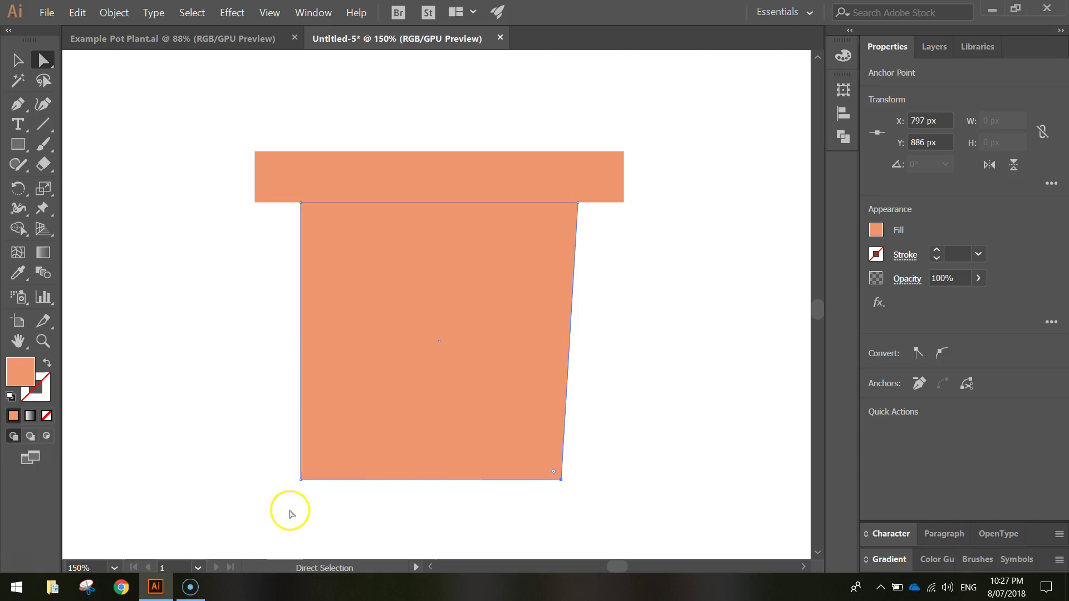
Move only the bottom-left anchor point of the pot body 30 px inward horizontally, then deselect the shape
{"action": "left_click", "coordinate": [300, 480]}
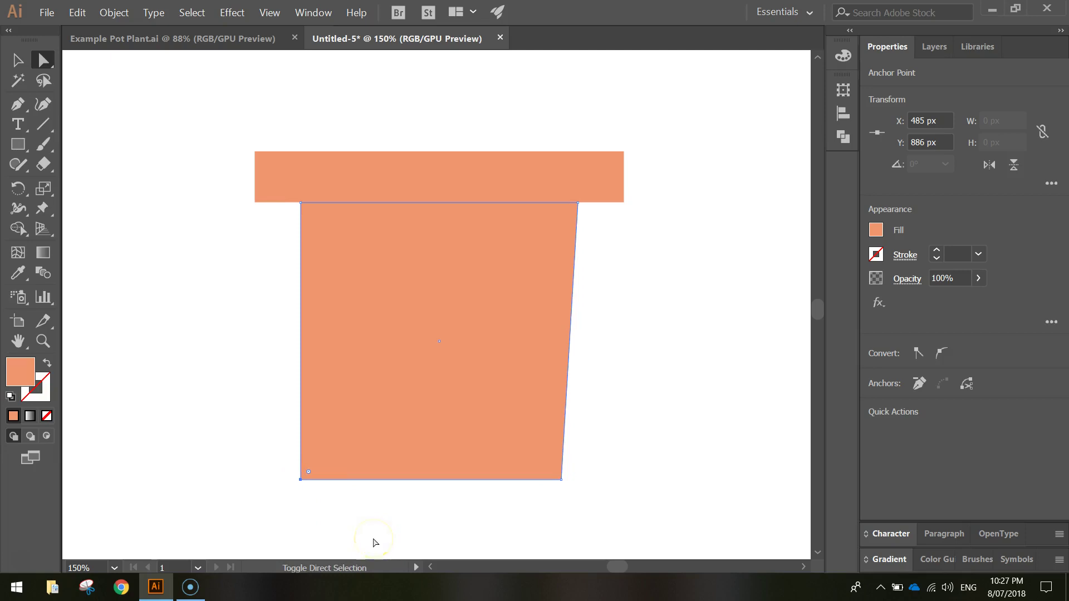
{"action": "key", "text": "Right"}
{"action": "key", "text": "Right"}
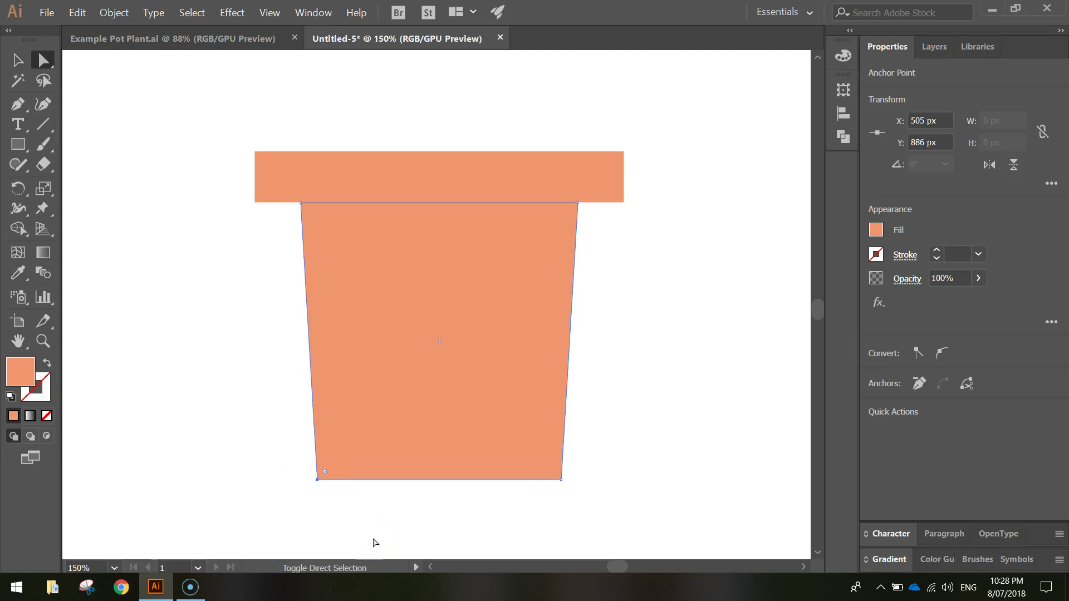
{"action": "key", "text": "Right"}
{"action": "key", "text": "Right"}
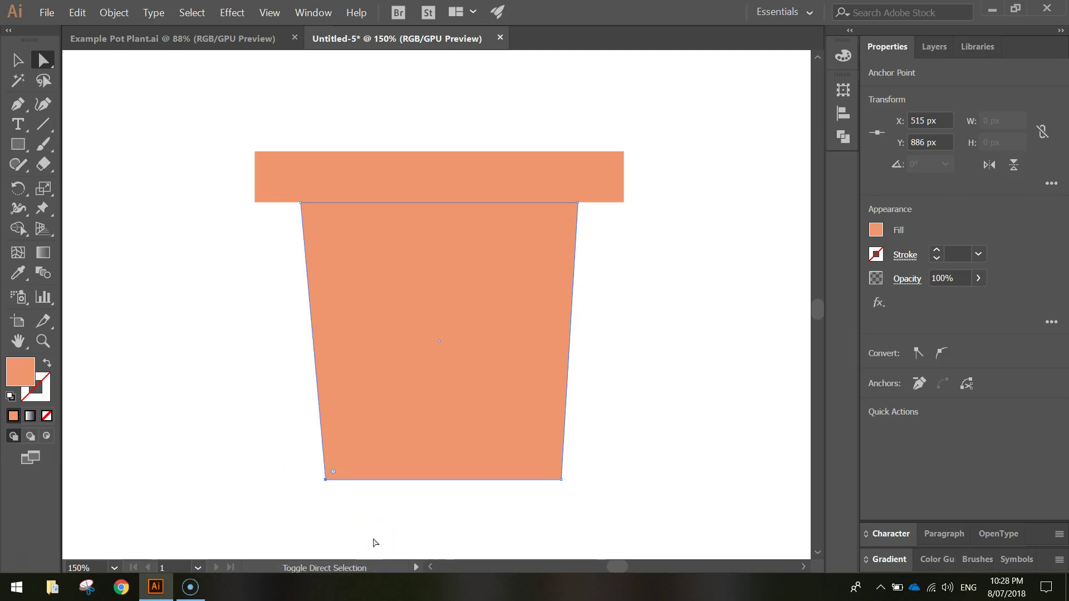
{"action": "left_click", "coordinate": [623, 481]}
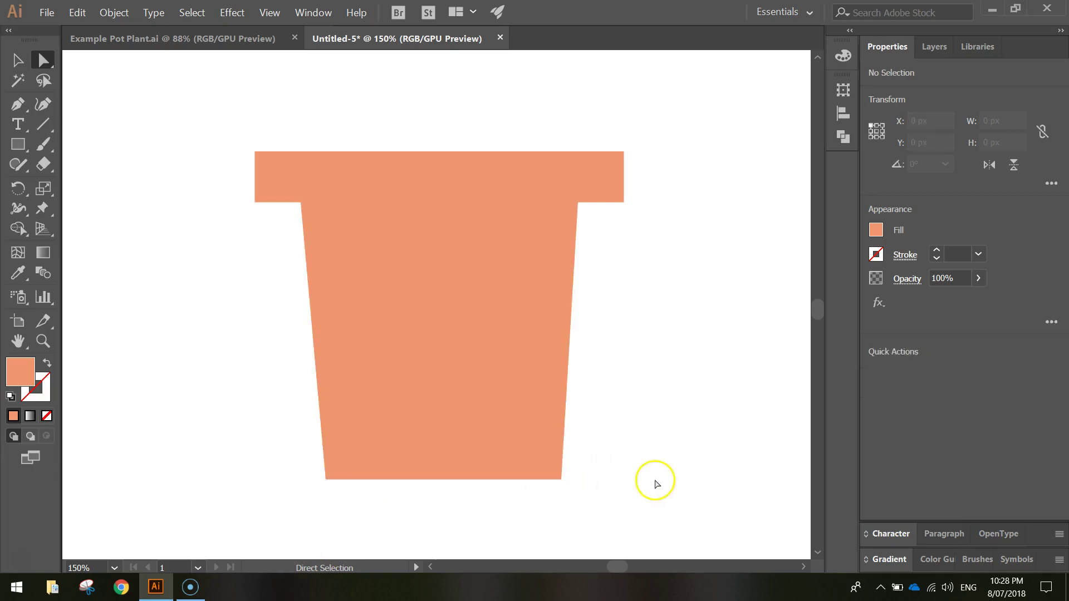
{"action": "left_click", "coordinate": [507, 440]}
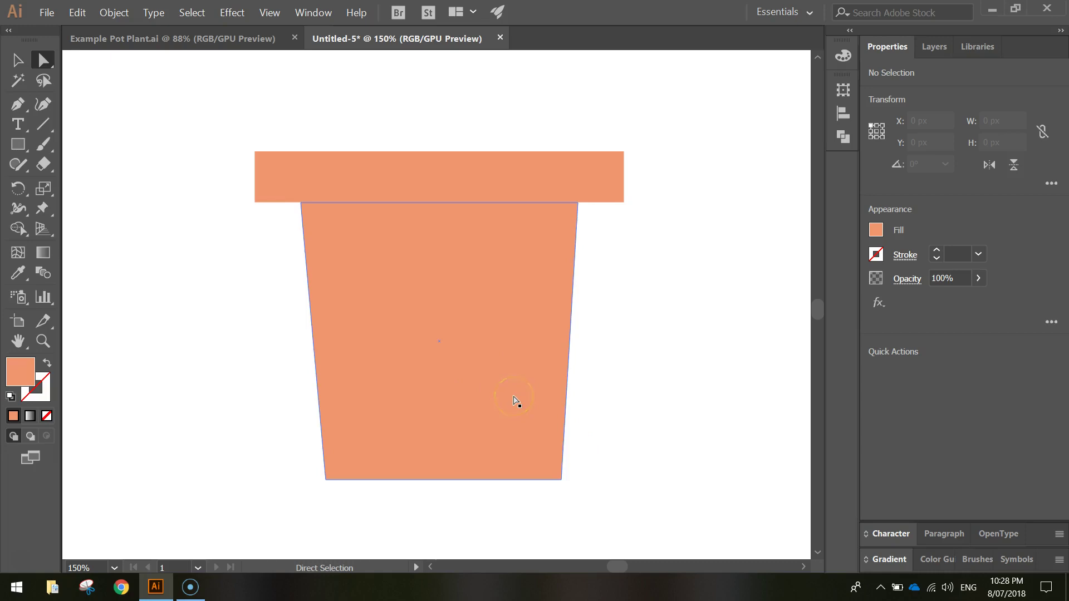
{"action": "left_click", "coordinate": [637, 513]}
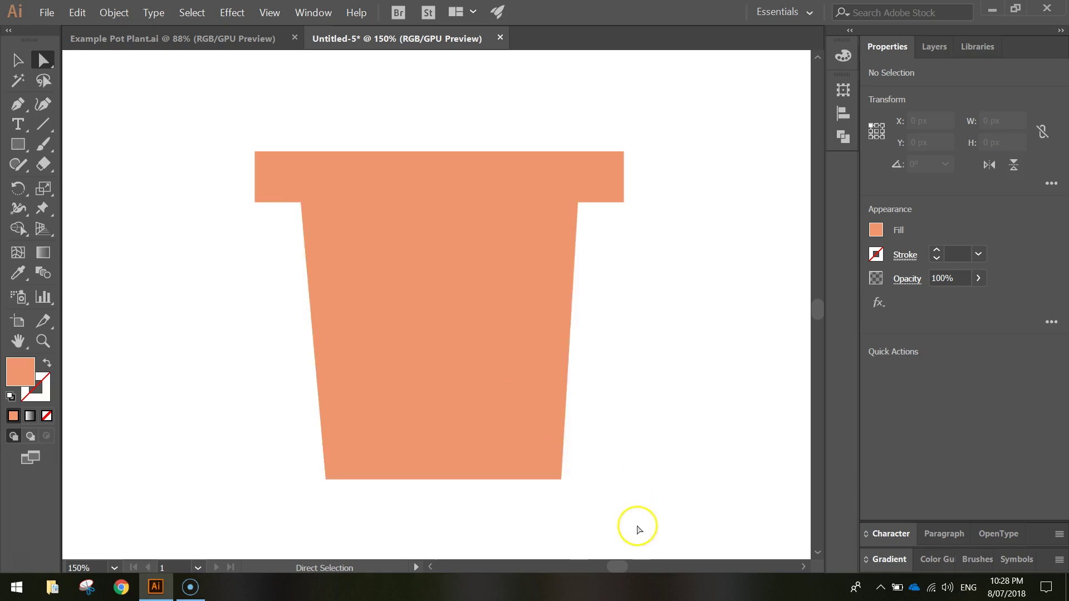
Raise the pot body's two bottom anchor points together so the body is 322 px high
{"action": "left_click_drag", "start_coordinate": [637, 526], "coordinate": [291, 422]}
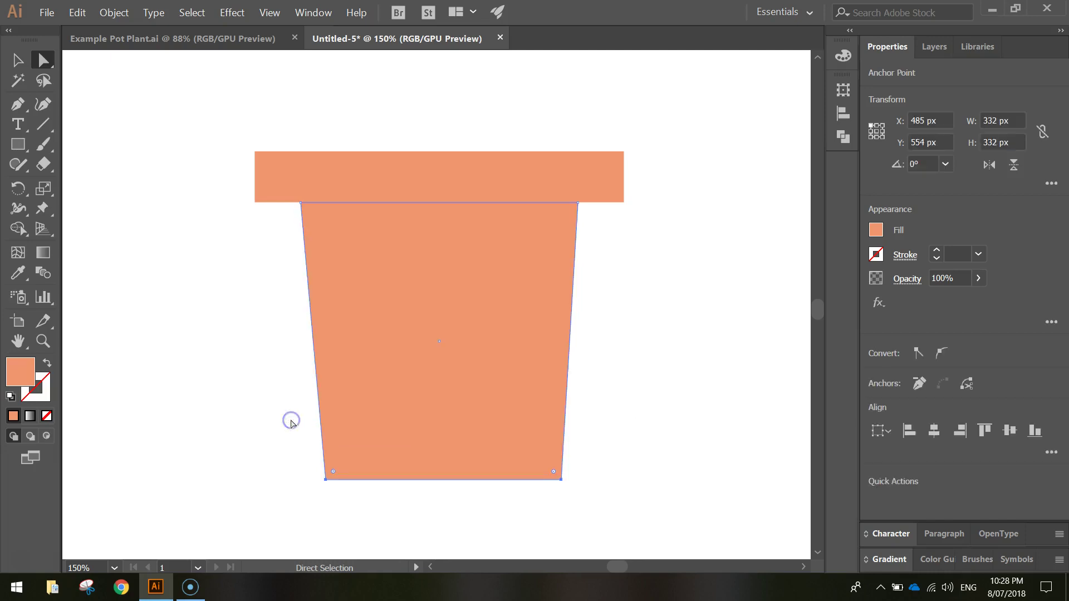
{"action": "key", "text": "ctrl"}
{"action": "key", "text": "shift+Up"}
{"action": "key", "text": "shift+Up"}
{"action": "key", "text": "shift+Up"}
{"action": "key", "text": "shift+Up"}
{"action": "key", "text": "shift+Up"}
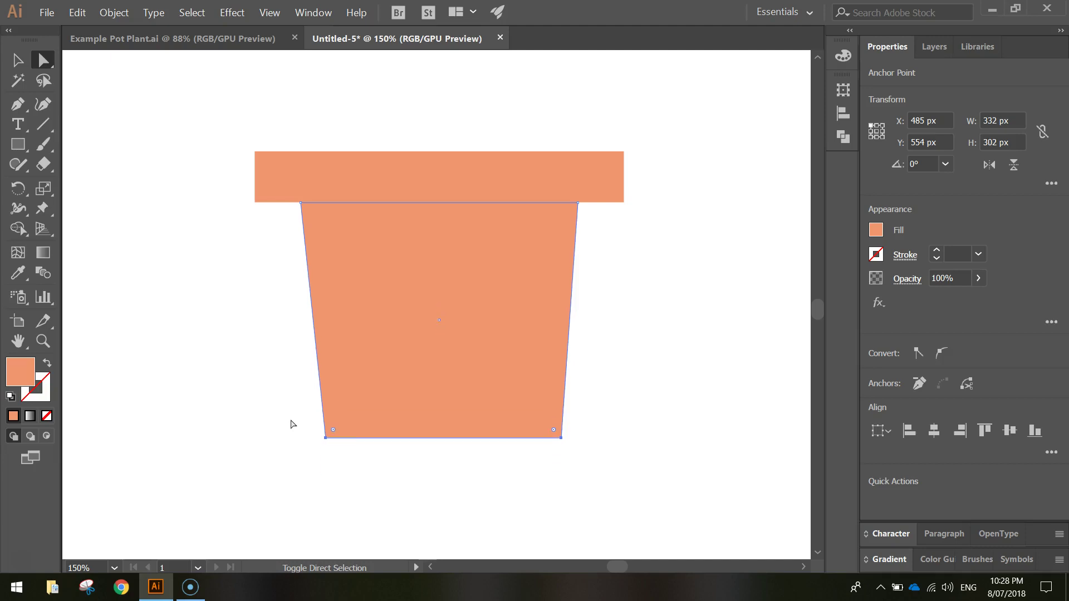
{"action": "key", "text": "shift+Down"}
{"action": "key", "text": "shift+Down"}
{"action": "key", "text": "shift+Down"}
{"action": "key", "text": "shift+Down"}
{"action": "key", "text": "shift+Down"}
{"action": "key", "text": "shift+Up"}
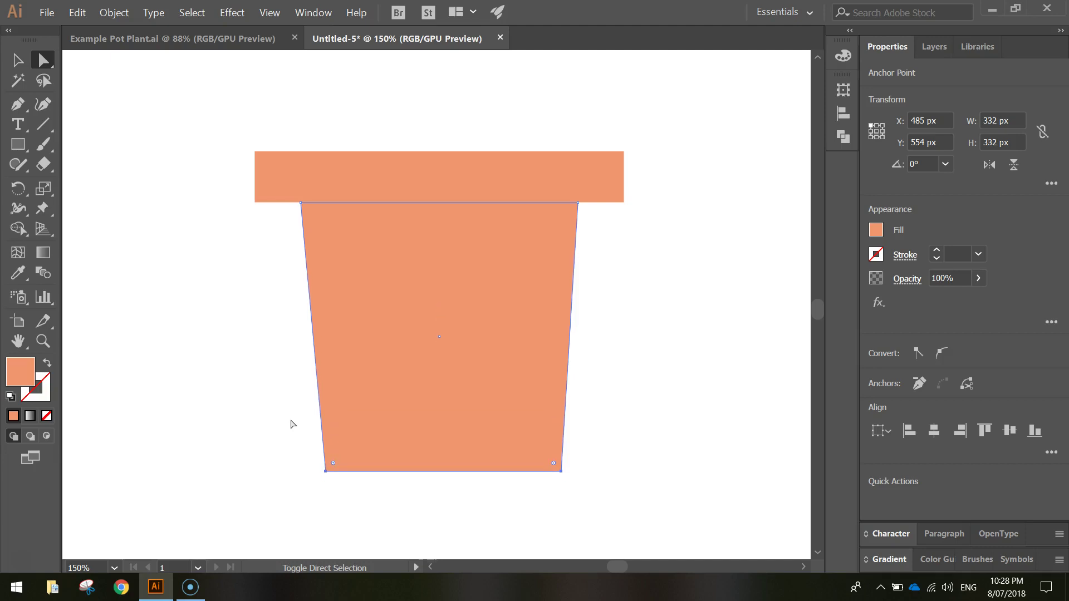
{"action": "left_click", "coordinate": [687, 369]}
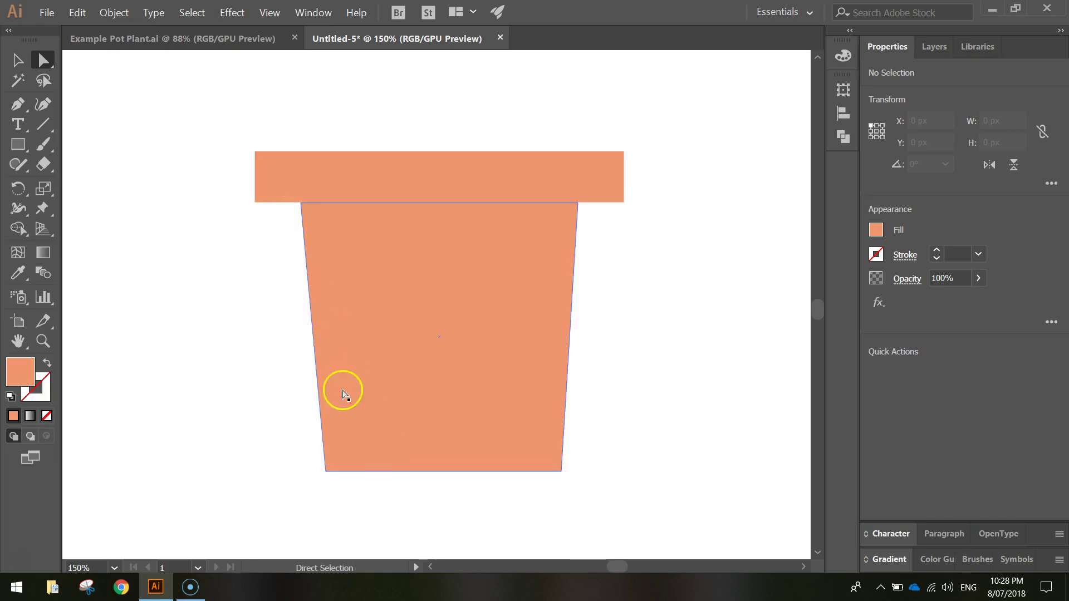
Round all four corners of the rim rectangle with a linked 10 px corner radius
{"action": "left_click", "coordinate": [18, 60]}
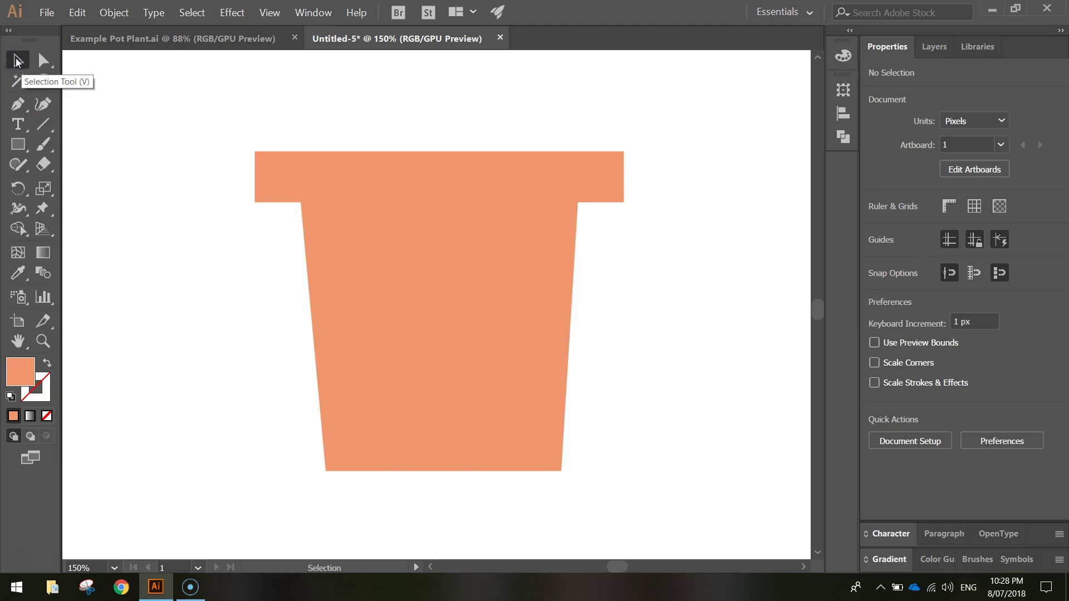
{"action": "left_click", "coordinate": [389, 162]}
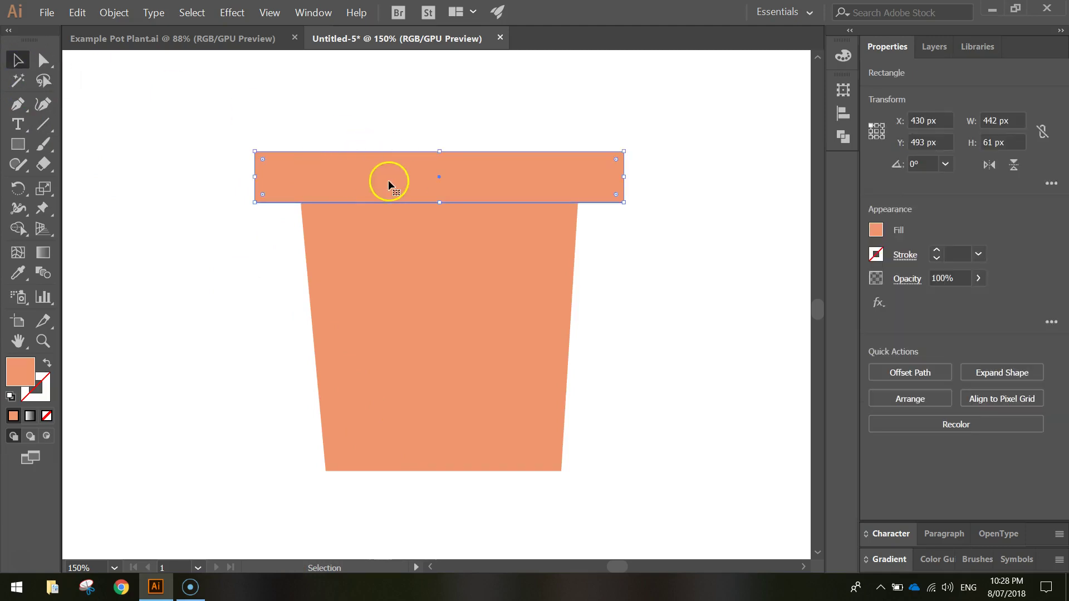
{"action": "left_click", "coordinate": [313, 21]}
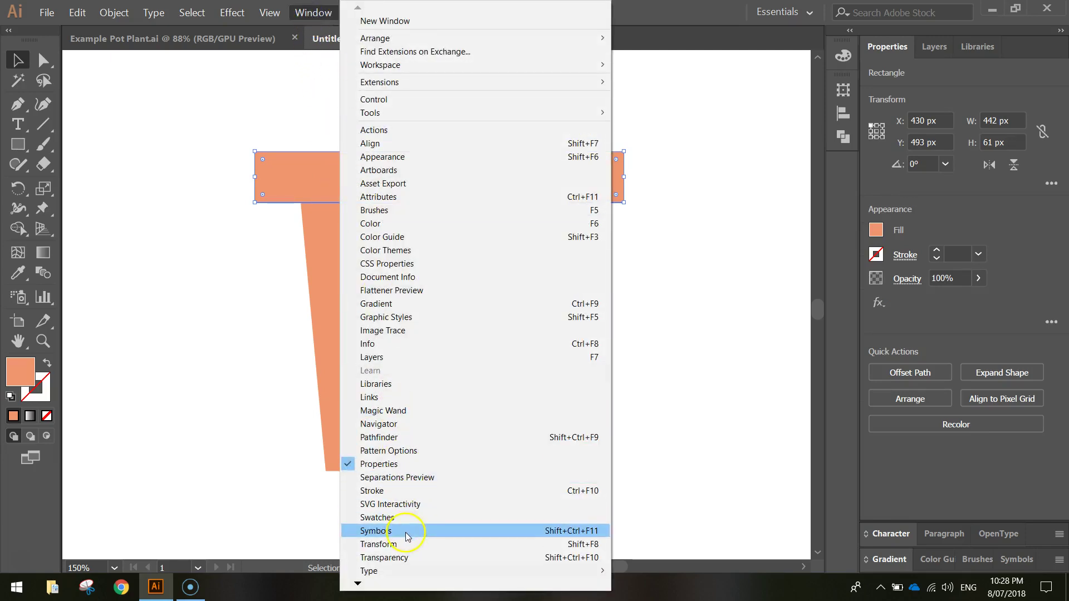
{"action": "left_click", "coordinate": [388, 546]}
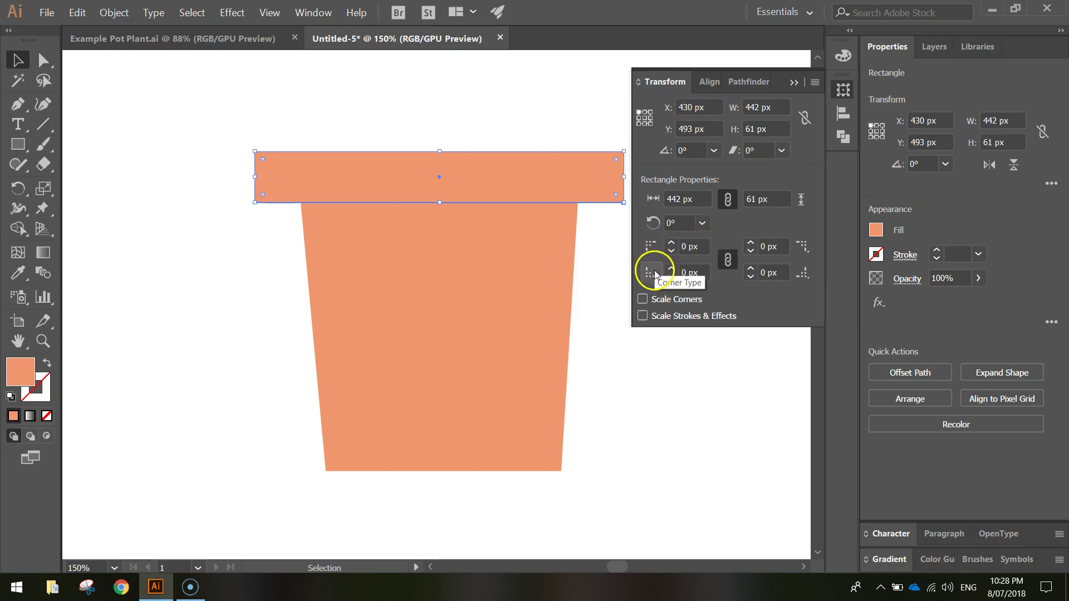
{"action": "left_click", "coordinate": [672, 245]}
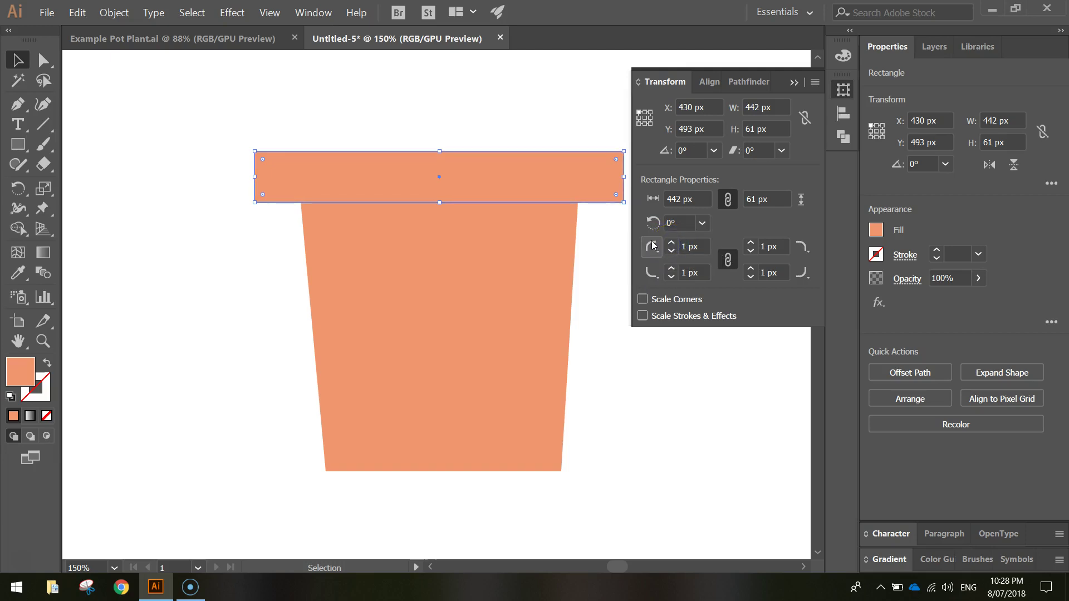
{"action": "left_click", "coordinate": [672, 244]}
{"action": "left_click", "coordinate": [673, 244]}
{"action": "left_click", "coordinate": [673, 243]}
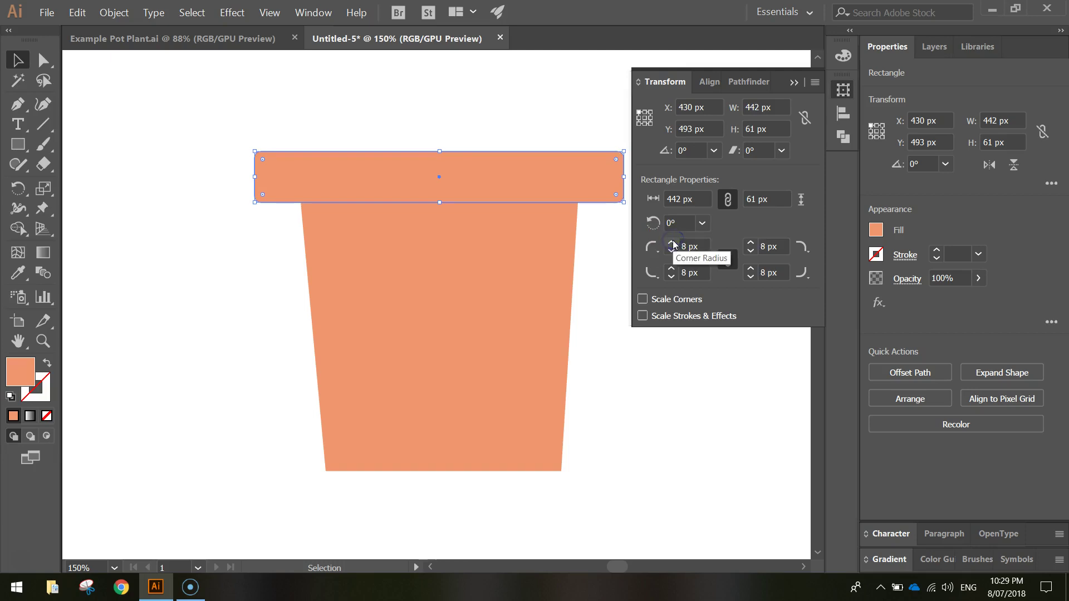
{"action": "left_click", "coordinate": [673, 244]}
{"action": "left_click", "coordinate": [673, 244]}
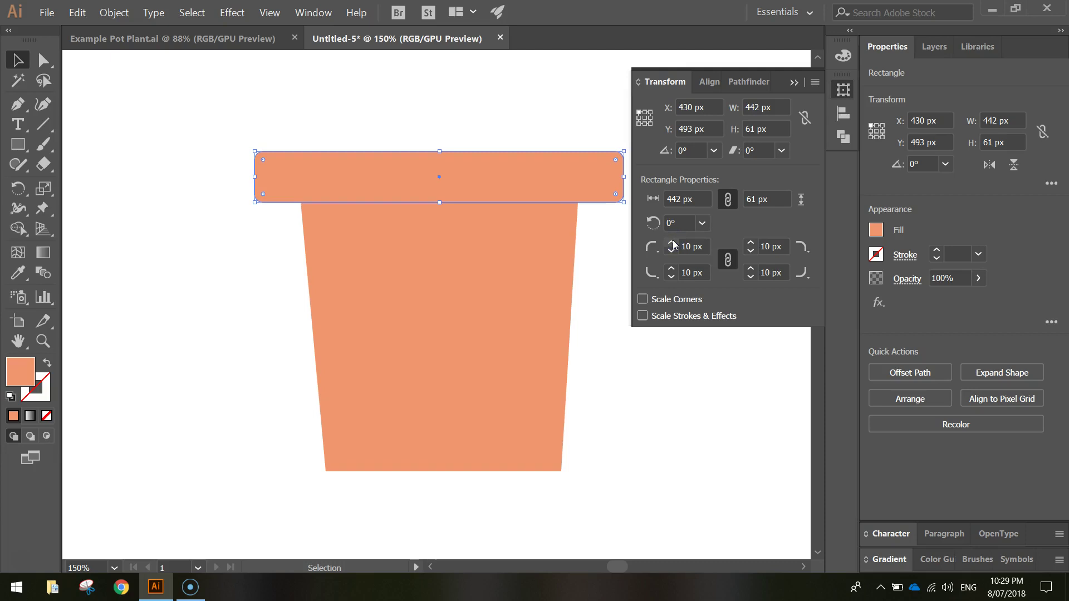
{"action": "left_click", "coordinate": [676, 243]}
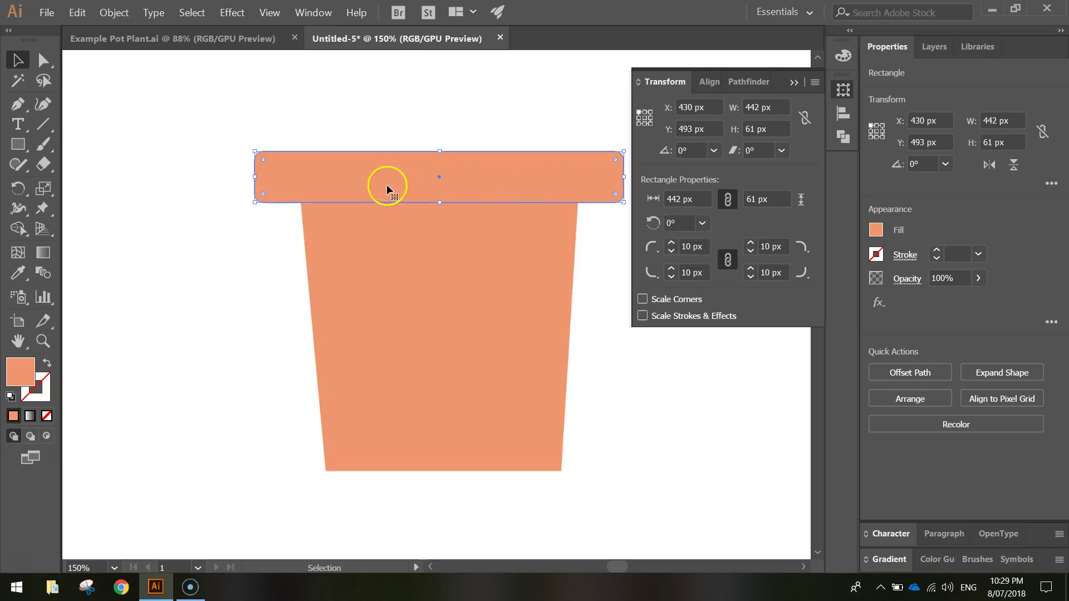
{"action": "left_click", "coordinate": [292, 133]}
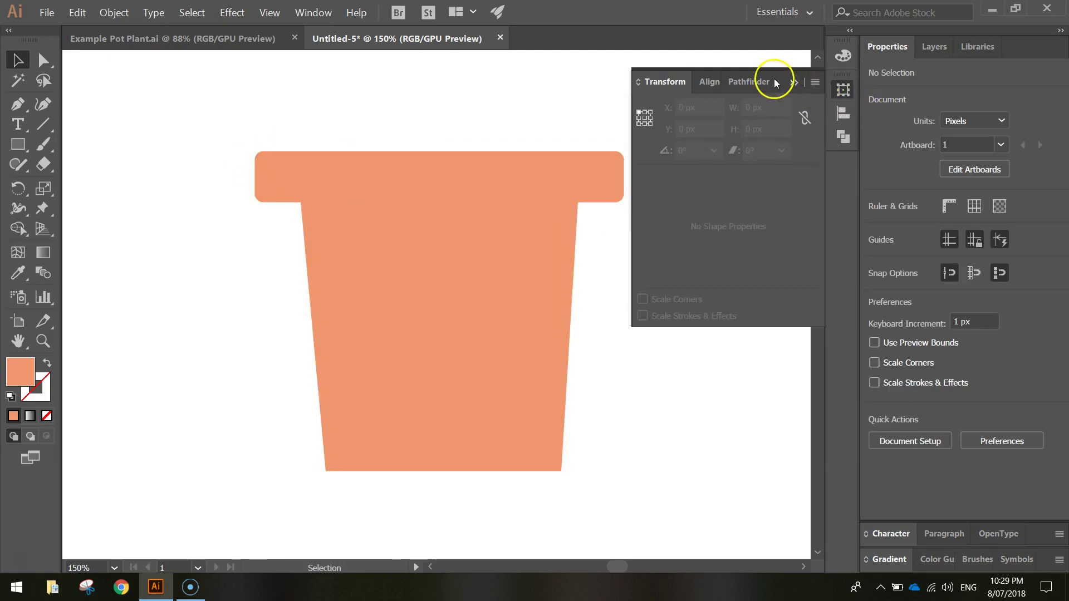
{"action": "left_click", "coordinate": [795, 83]}
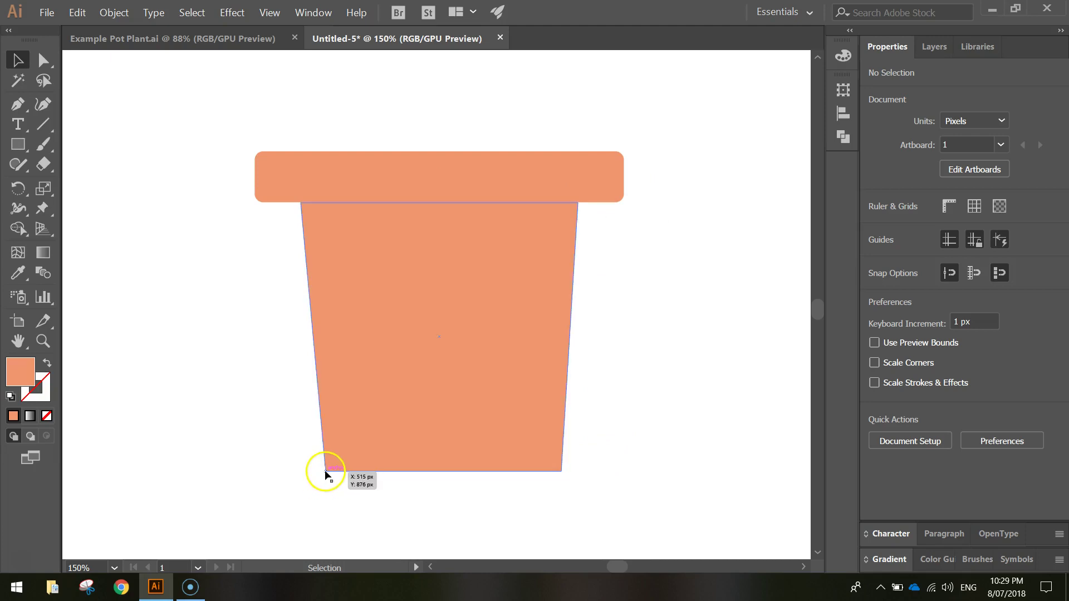
Round the pot body's two bottom corners together with their live corner widgets to a radius of about 21 px
{"action": "left_click_drag", "start_coordinate": [41, 61], "coordinate": [112, 62]}
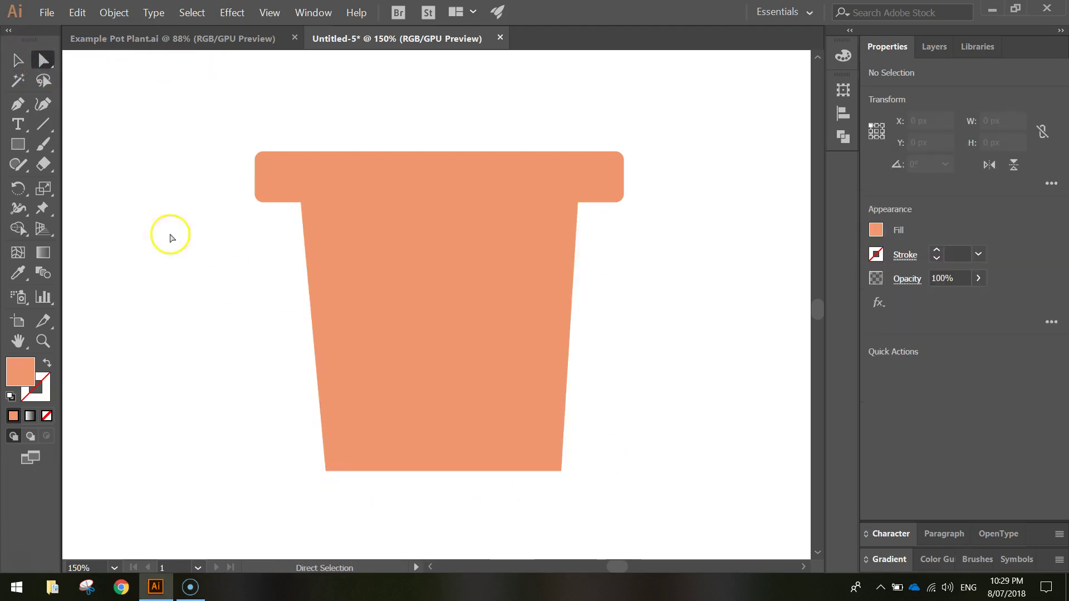
{"action": "left_click_drag", "start_coordinate": [299, 522], "coordinate": [593, 409]}
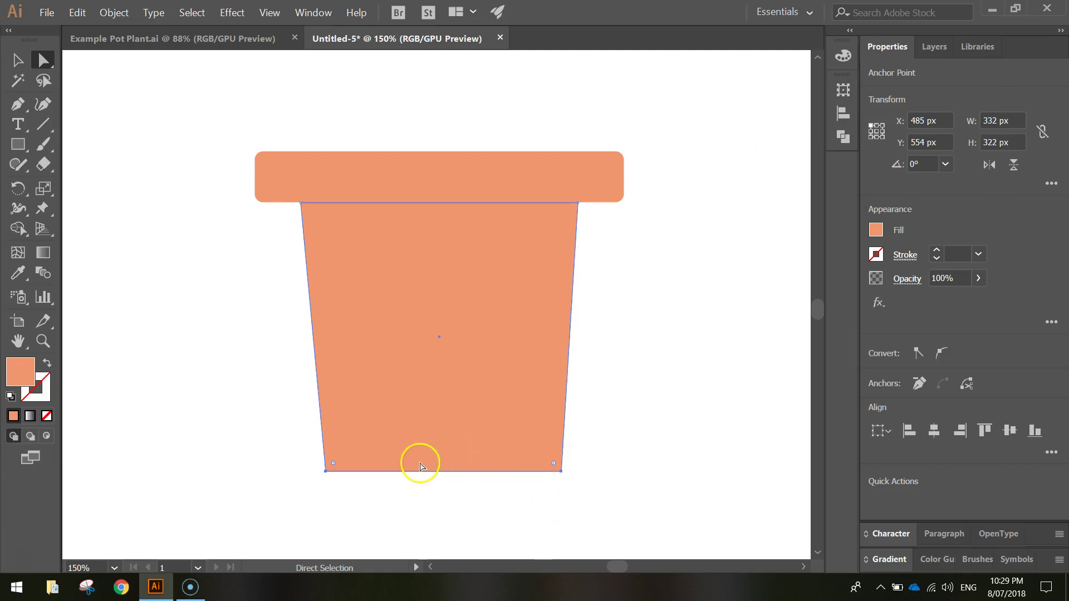
{"action": "left_click", "coordinate": [555, 464]}
{"action": "left_click_drag", "start_coordinate": [555, 464], "coordinate": [544, 459]}
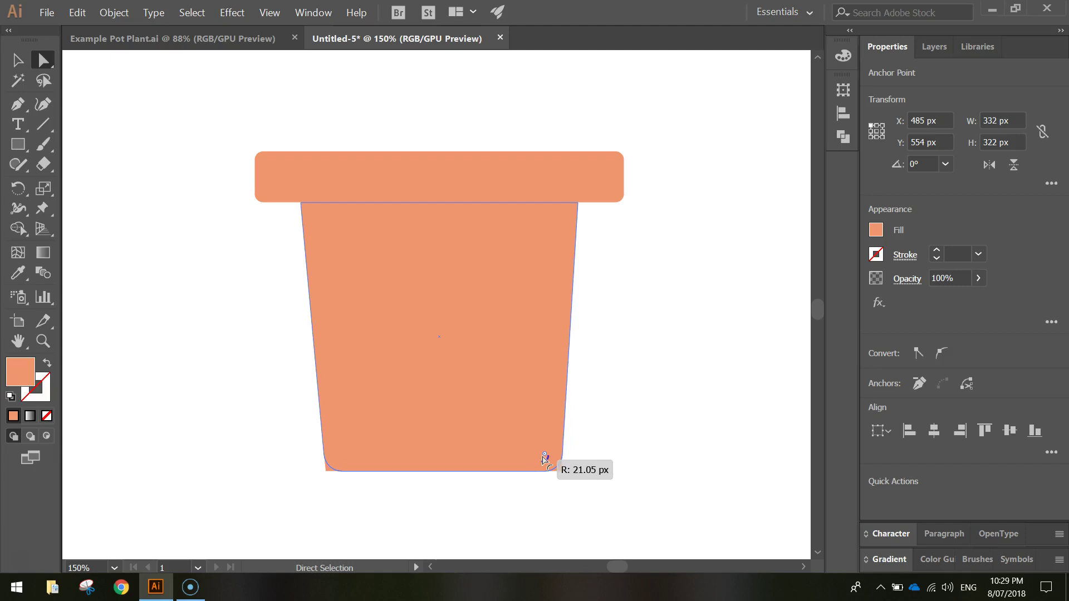
{"action": "left_click_drag", "start_coordinate": [545, 459], "coordinate": [544, 455]}
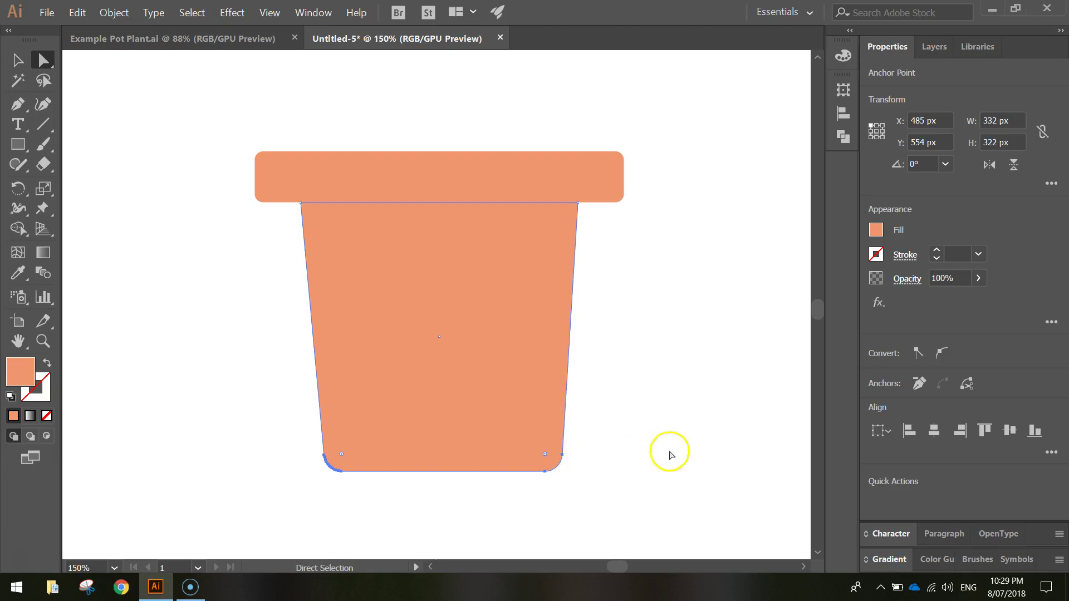
{"action": "left_click", "coordinate": [645, 428]}
{"action": "left_click", "coordinate": [644, 434]}
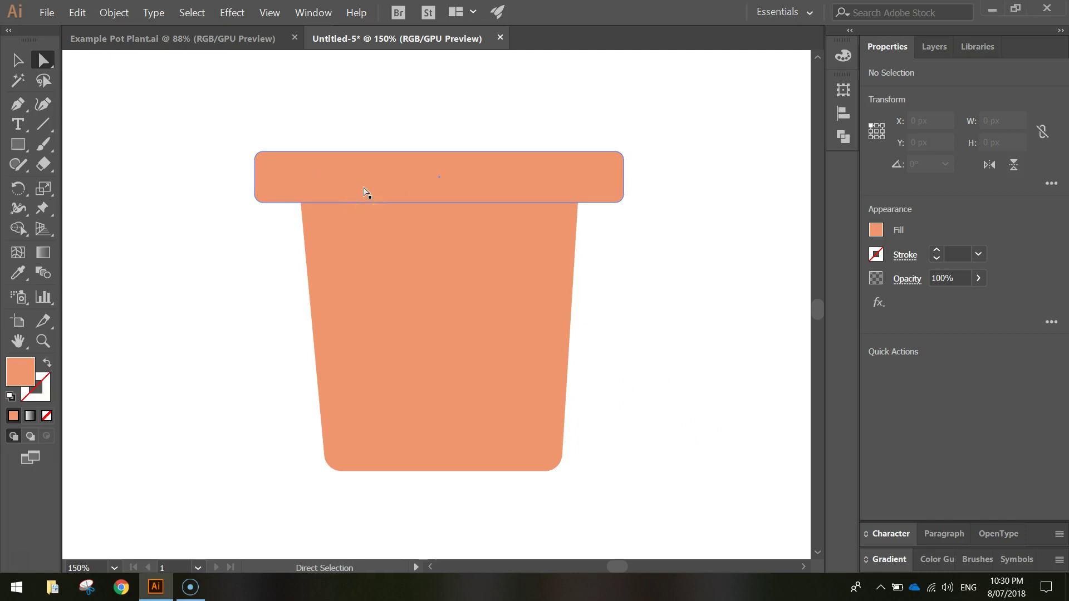
Draw a shadow rectangle about 369 by 24 px directly beneath the rim, overhanging the body on both sides, with fill RGB 190, 110, 75
{"action": "left_click", "coordinate": [18, 144]}
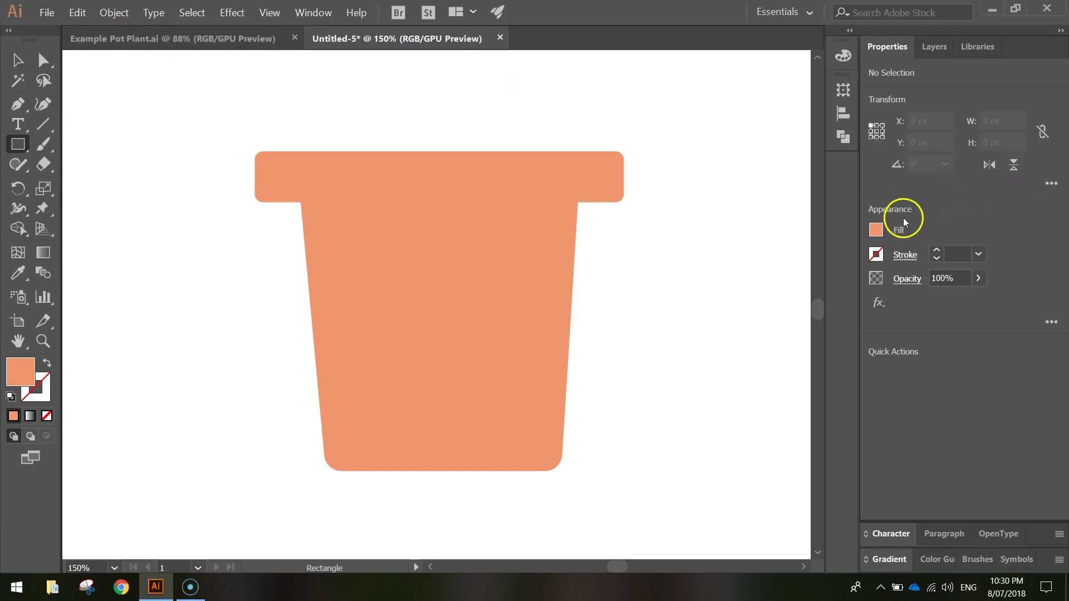
{"action": "left_click", "coordinate": [876, 230]}
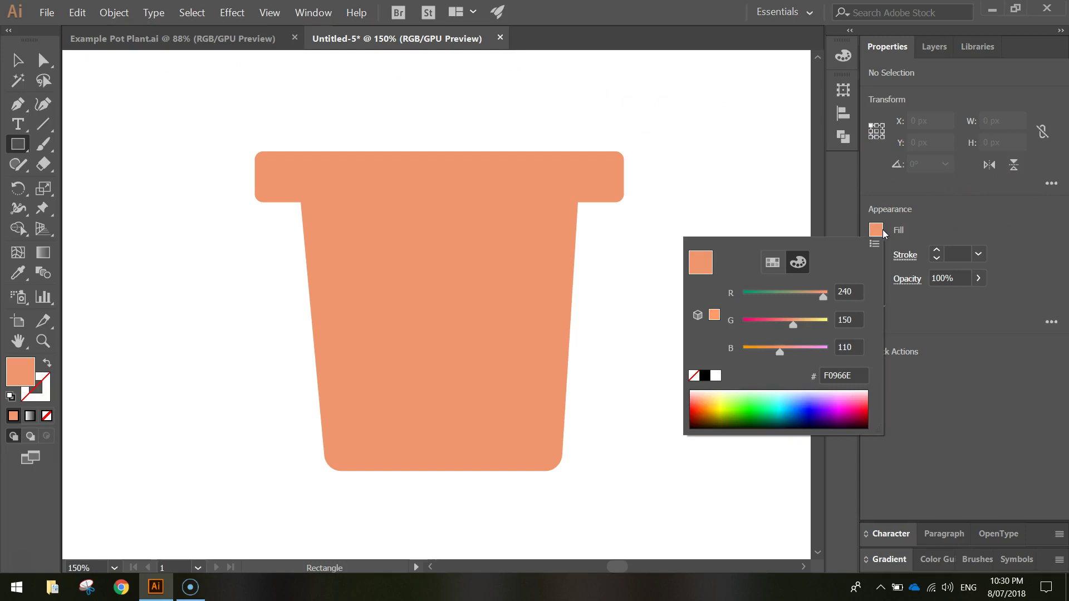
{"action": "double_click", "coordinate": [851, 292]}
{"action": "type", "text": "190"}
{"action": "key", "text": "Tab"}
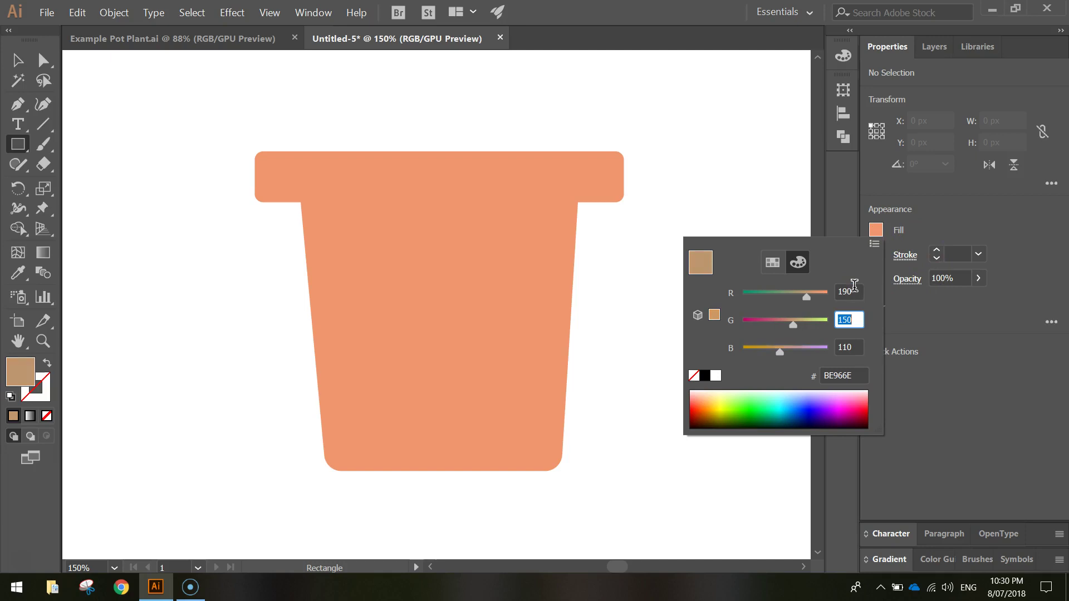
{"action": "type", "text": "110"}
{"action": "key", "text": "Tab"}
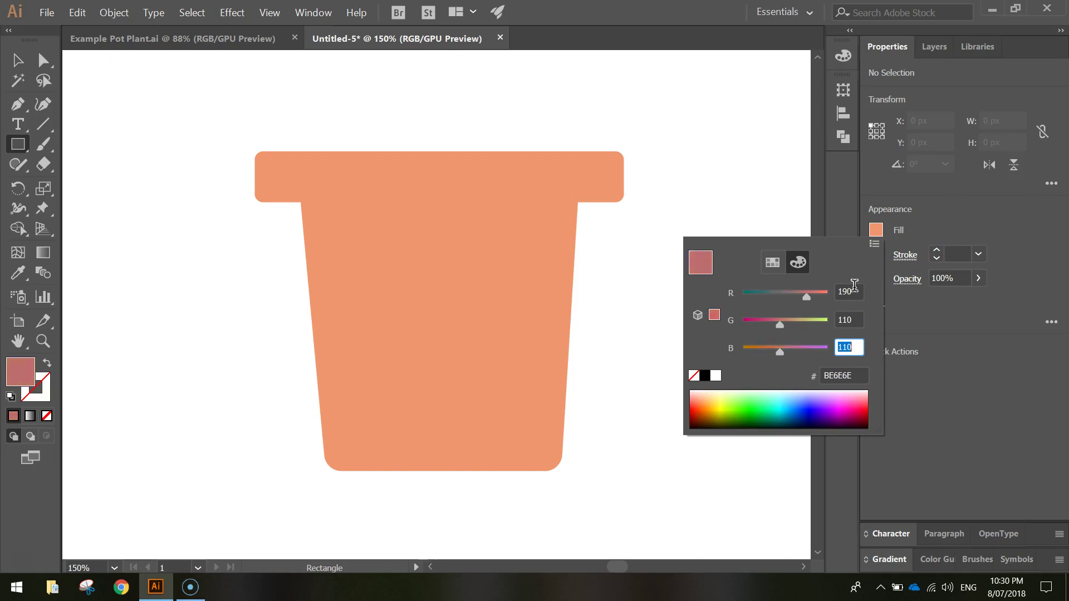
{"action": "type", "text": "75"}
{"action": "key", "text": "Tab"}
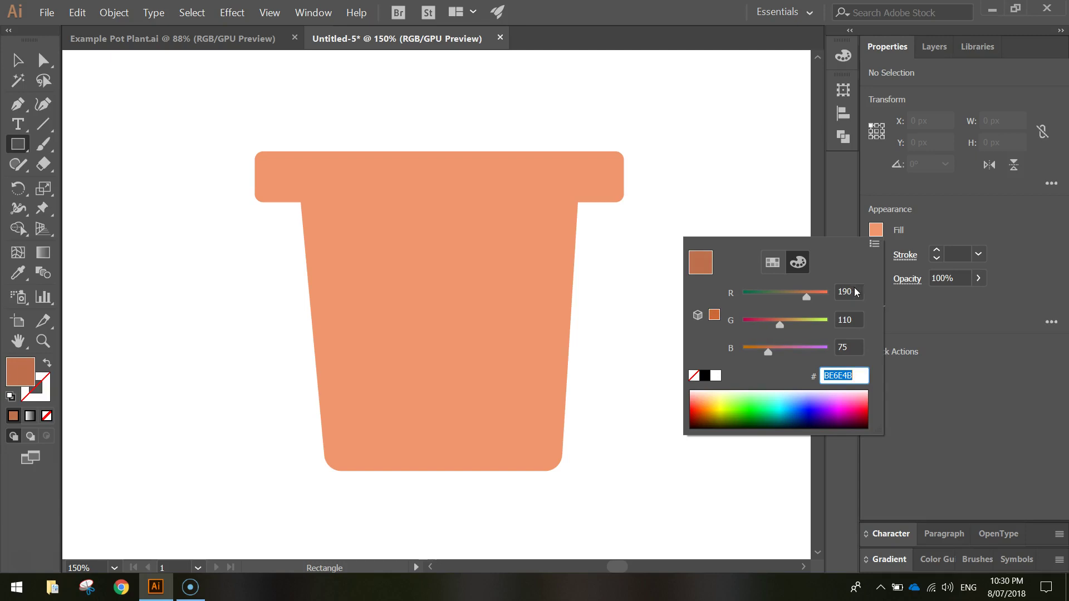
{"action": "key", "text": "Return"}
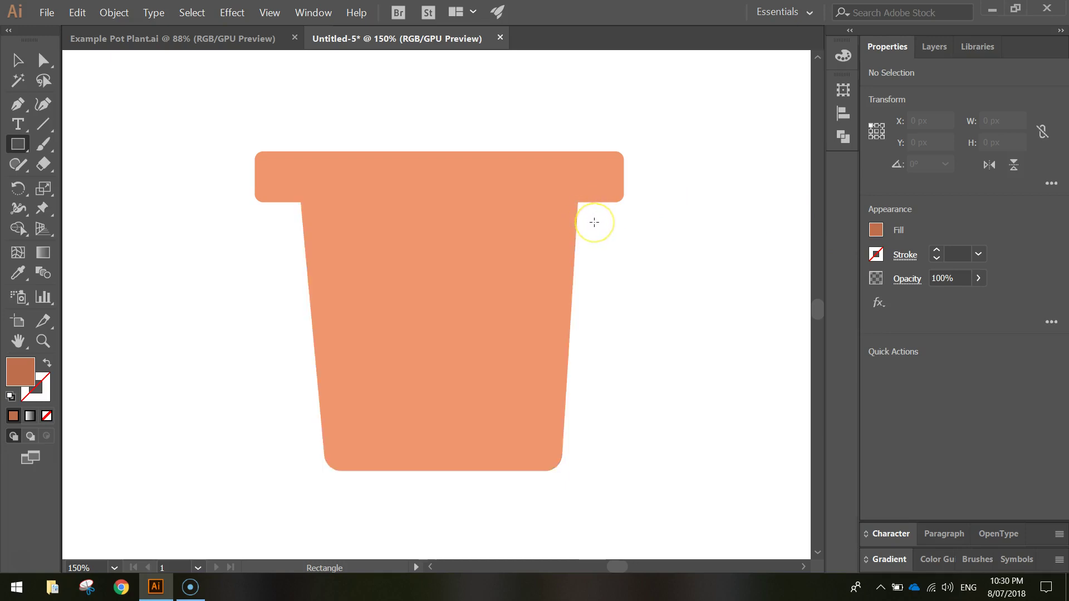
{"action": "mouse_move", "coordinate": [596, 223]}
{"action": "left_mouse_down"}
{"action": "mouse_move", "coordinate": [304, 230]}
{"action": "mouse_move", "coordinate": [287, 203]}
{"action": "left_mouse_up"}
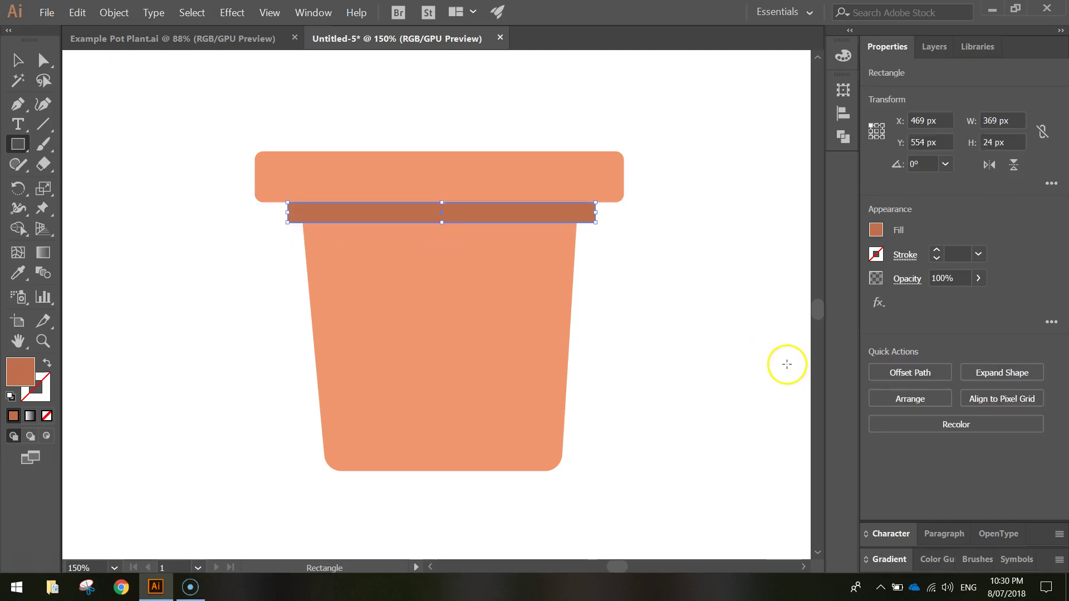
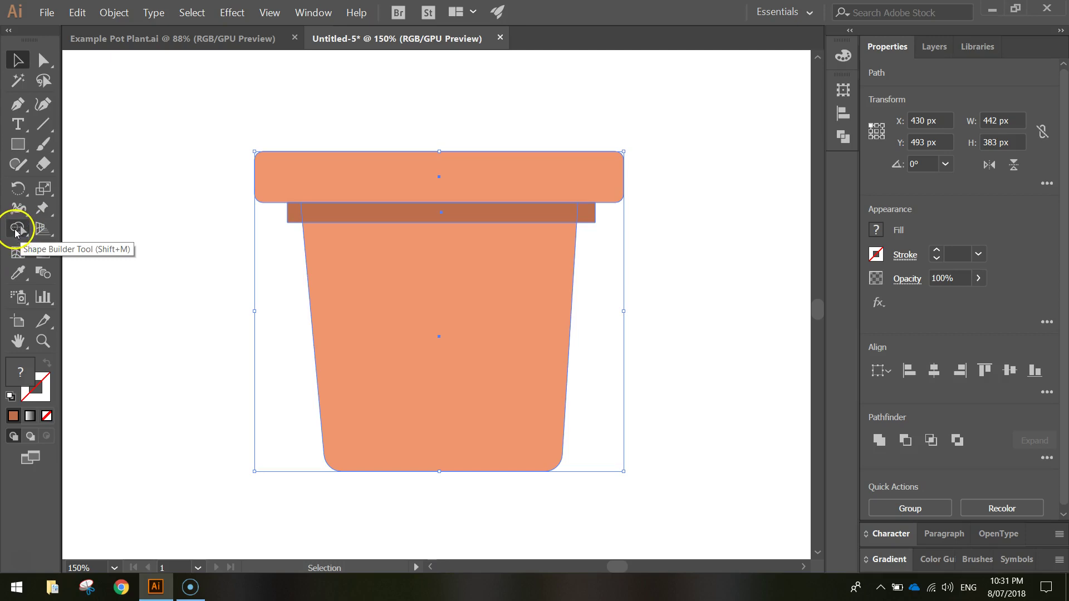
Trim off both ends of the shadow strip that overhang the pot body with the Shape Builder tool, then deselect
{"action": "left_click", "coordinate": [18, 229]}
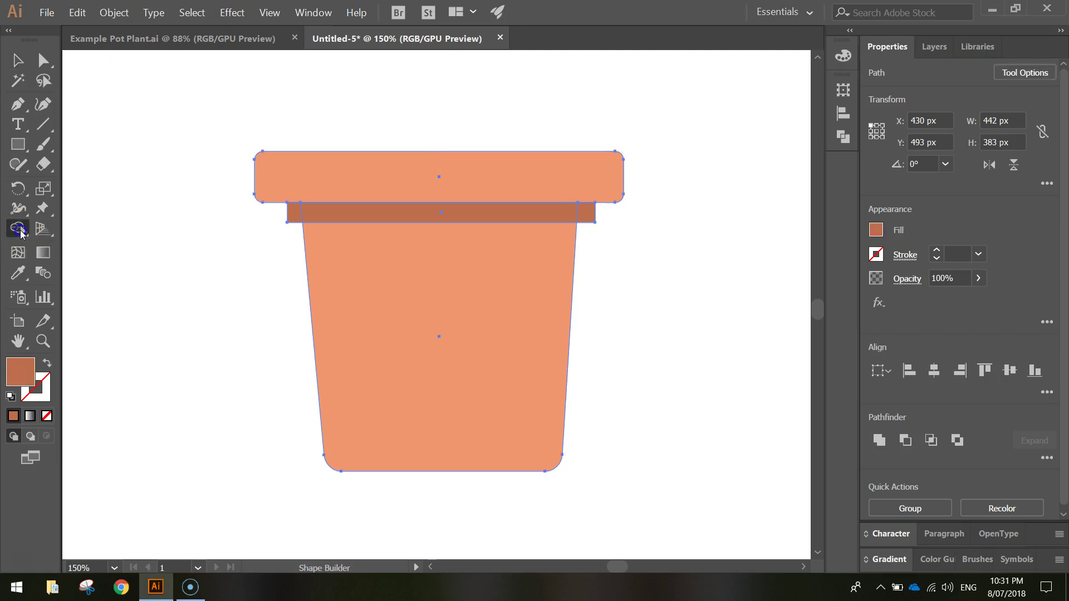
{"action": "left_click", "coordinate": [19, 230]}
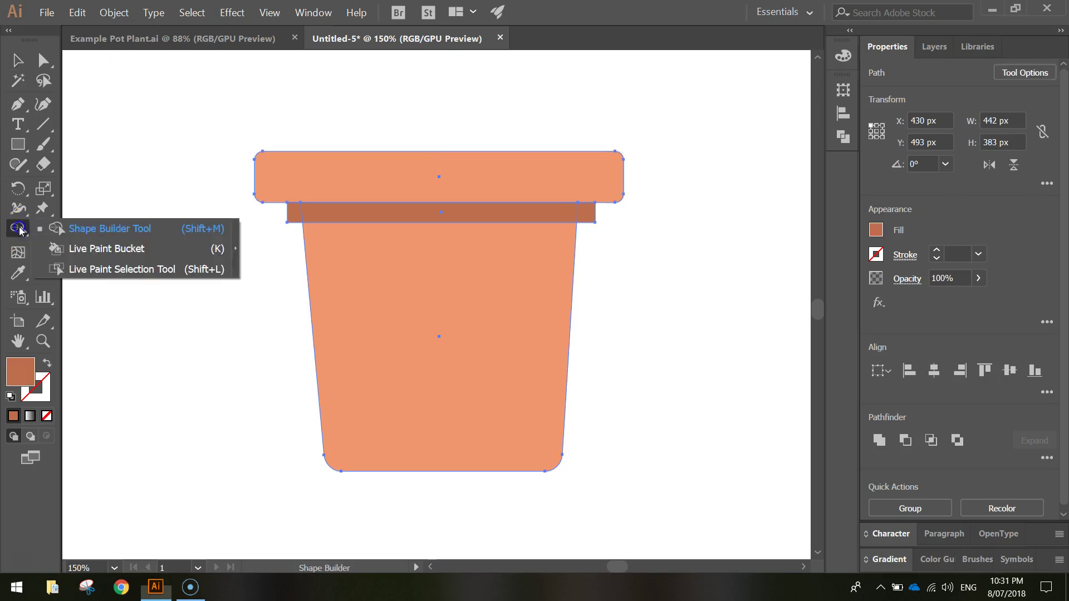
{"action": "left_click", "coordinate": [108, 230]}
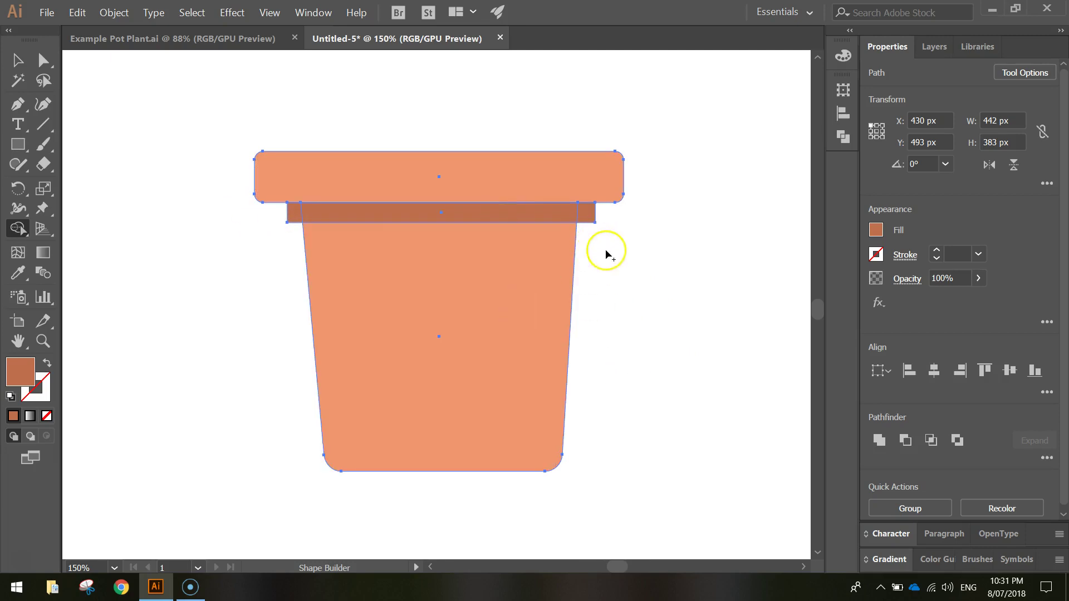
{"action": "left_click_drag", "start_coordinate": [588, 214], "coordinate": [306, 219]}
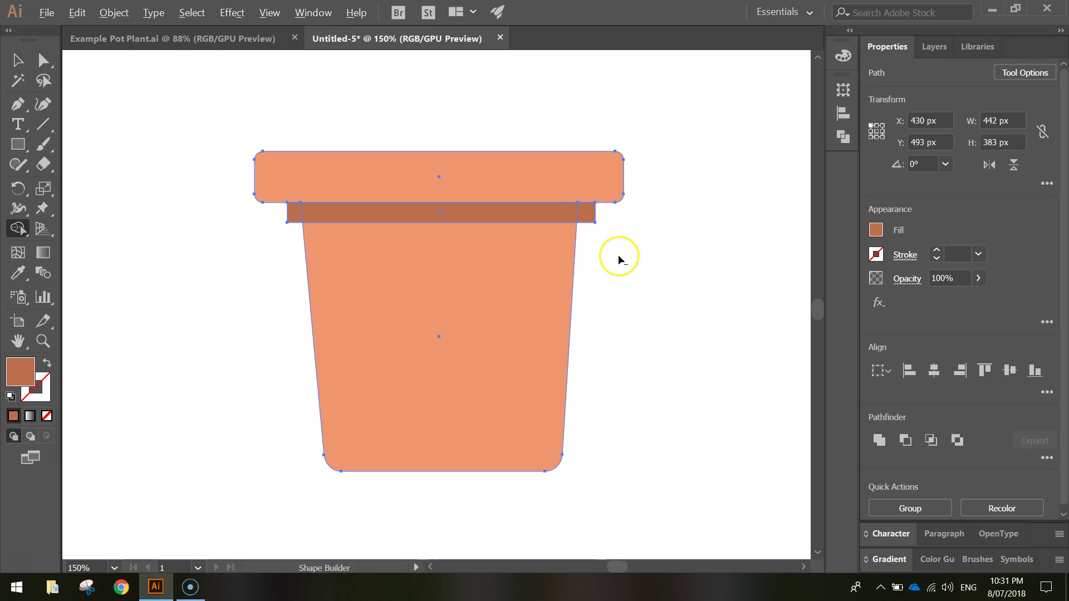
{"action": "left_click_drag", "start_coordinate": [620, 255], "coordinate": [589, 215]}
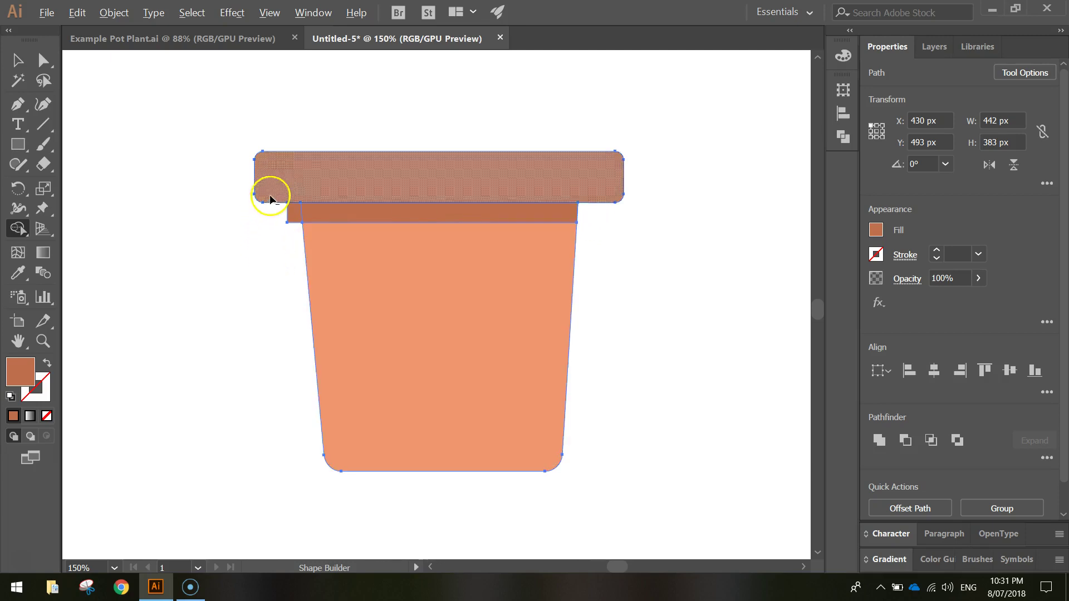
{"action": "scroll", "coordinate": [270, 195], "scroll_direction": "up", "scroll_amount": 5}
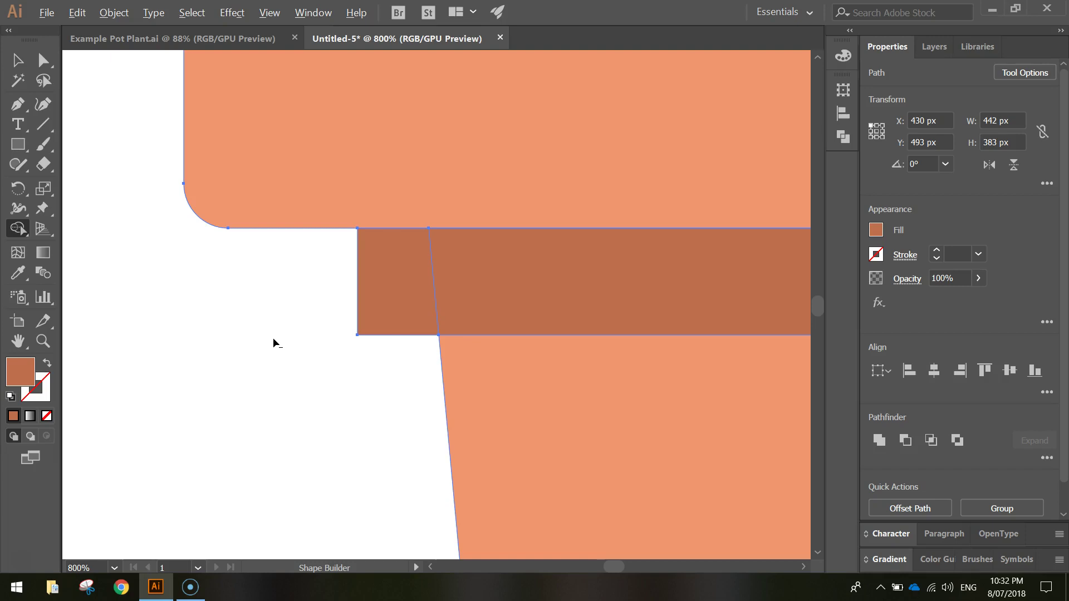
{"action": "left_click", "coordinate": [332, 402]}
{"action": "left_click_drag", "start_coordinate": [360, 352], "coordinate": [390, 273]}
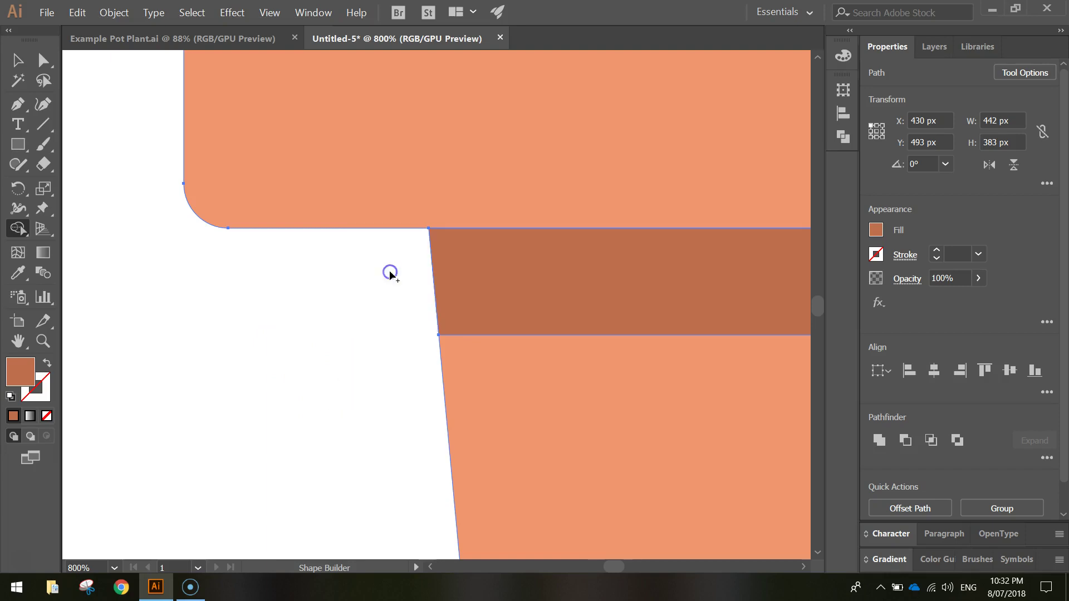
{"action": "scroll", "coordinate": [402, 312], "scroll_direction": "down", "scroll_amount": 5}
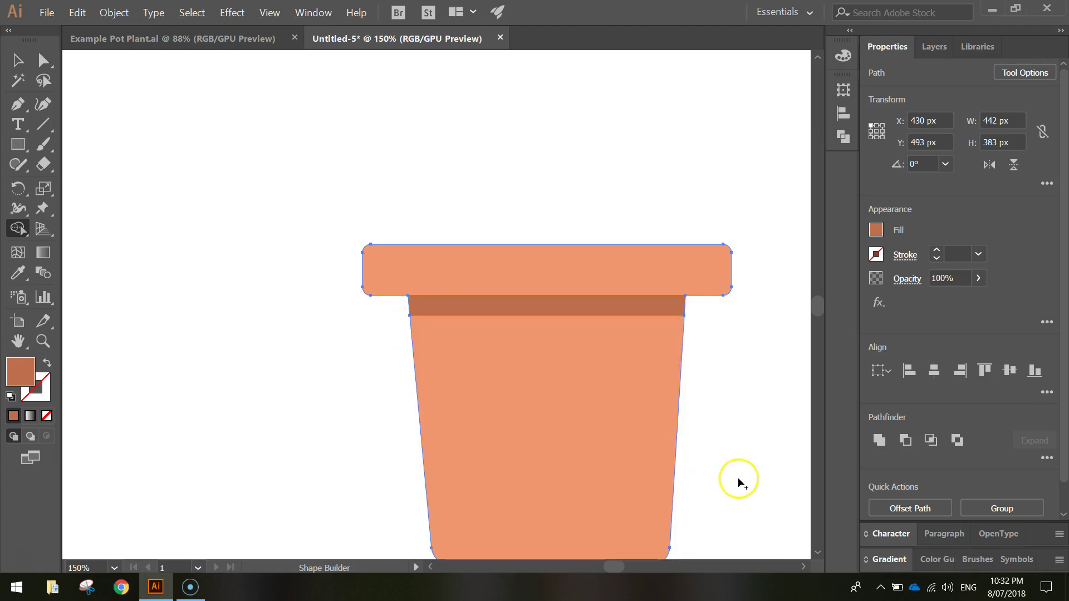
{"action": "key", "text": "ctrl+0"}
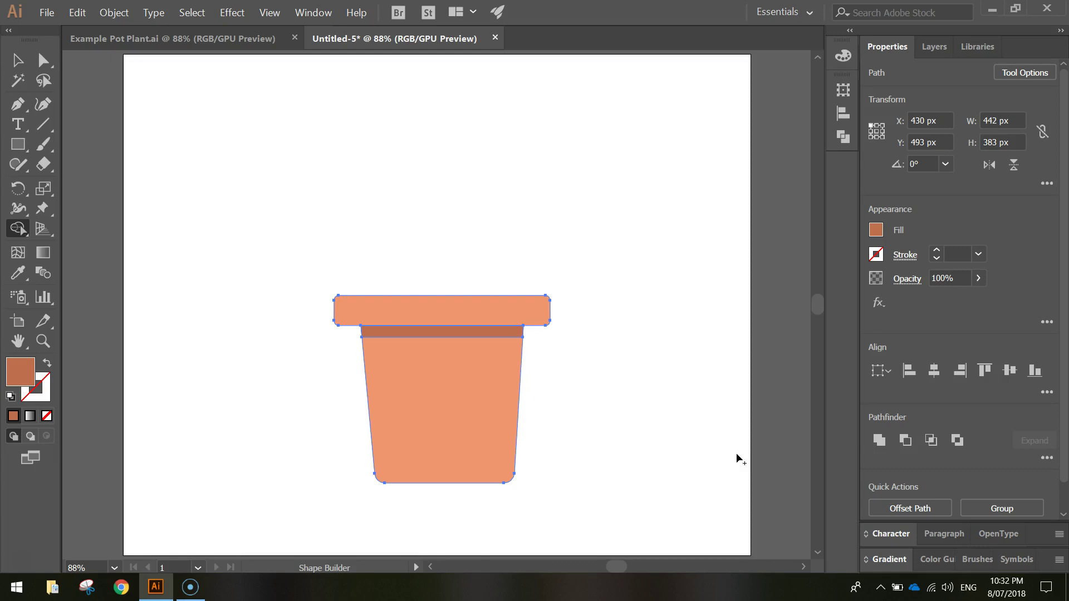
{"action": "left_click", "coordinate": [18, 60]}
{"action": "left_click", "coordinate": [257, 137]}
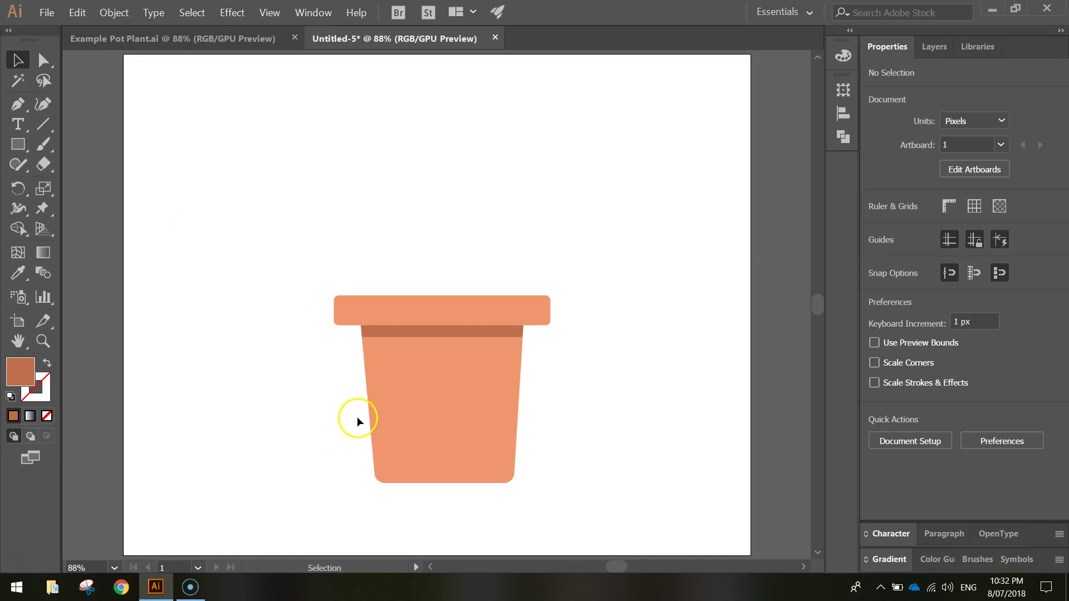
Draw a black rectangle about 322 by 617 px covering the pot's right half, starting from its vertical centre line
{"action": "left_click", "coordinate": [15, 146]}
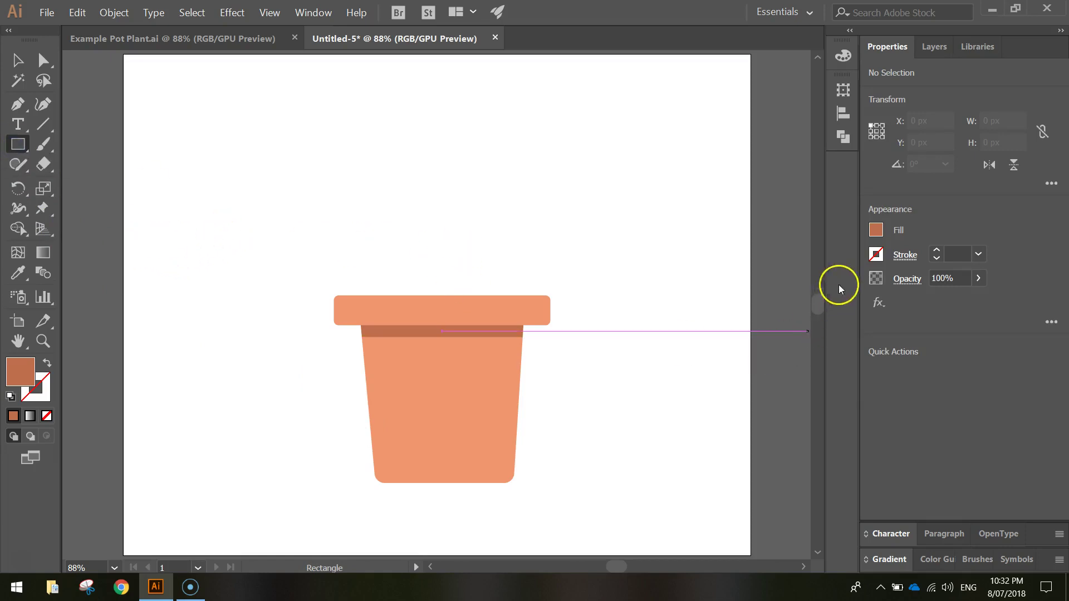
{"action": "left_click", "coordinate": [877, 230]}
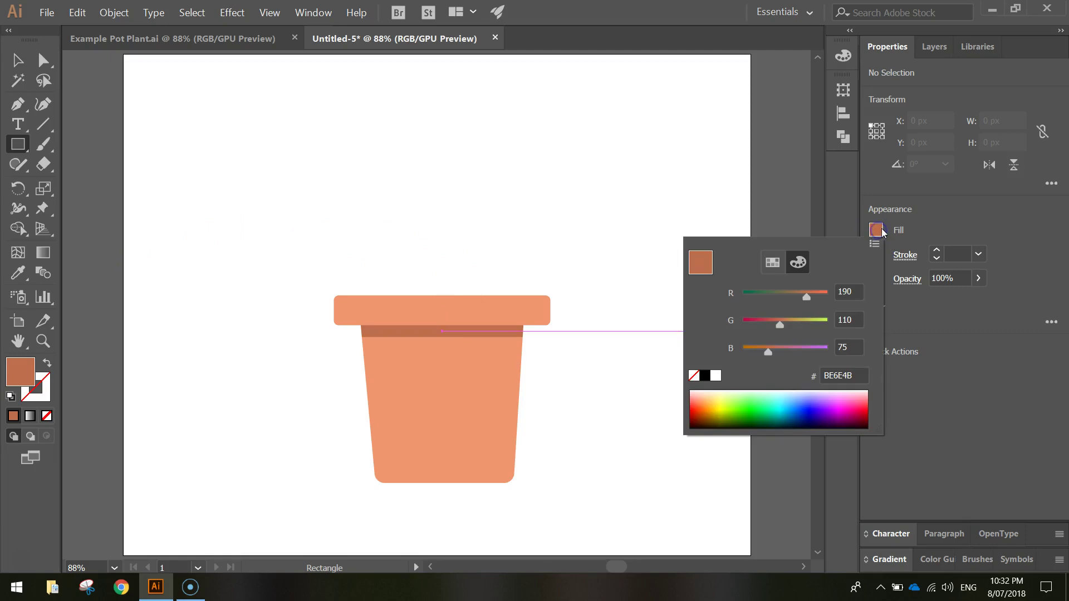
{"action": "left_click", "coordinate": [706, 377]}
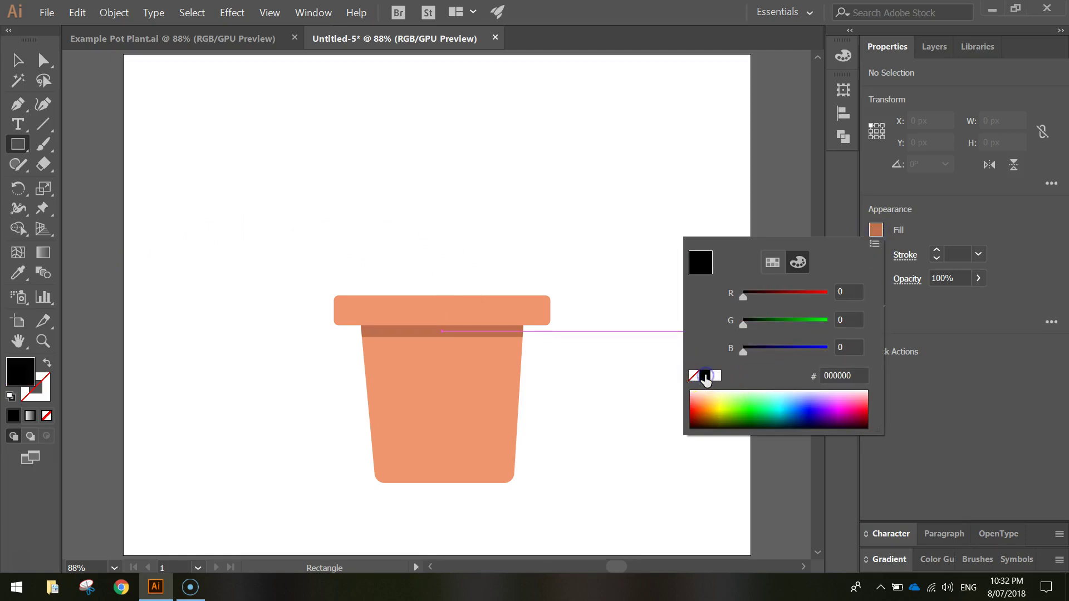
{"action": "left_click", "coordinate": [975, 223]}
{"action": "left_click_drag", "start_coordinate": [600, 516], "coordinate": [442, 213]}
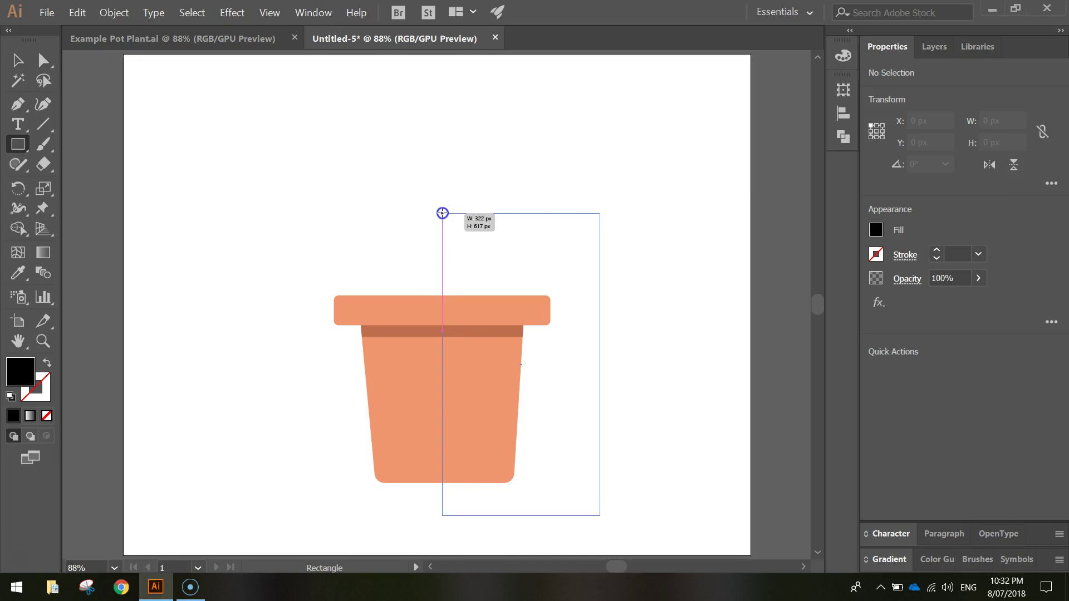
{"action": "left_click_drag", "start_coordinate": [442, 213], "coordinate": [443, 214]}
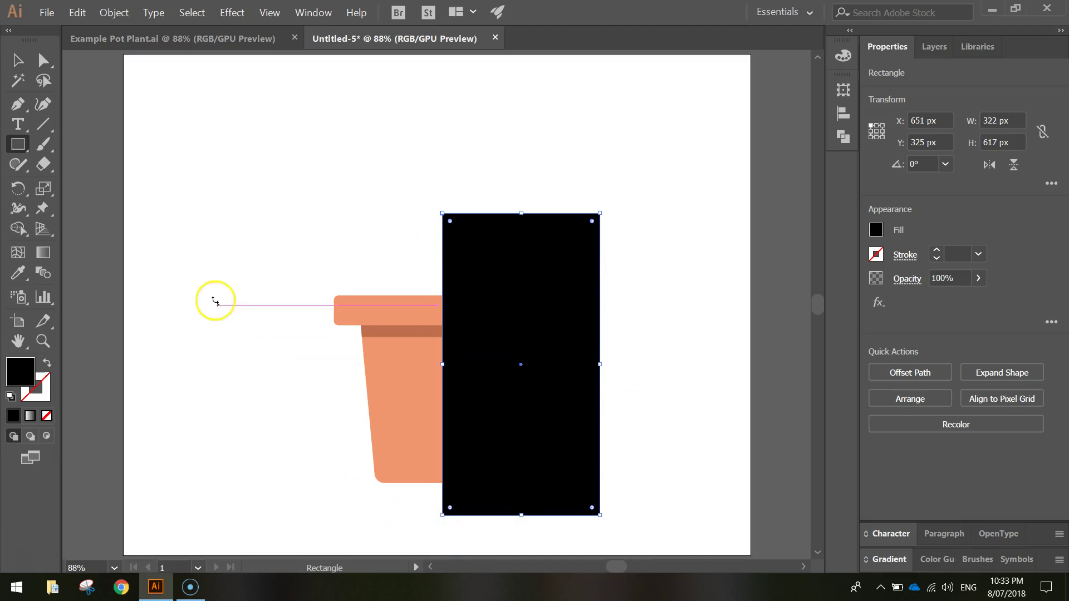
Cut away the part of the black rectangle outside the pot's silhouette using the Shape Builder tool on all shapes
{"action": "left_click", "coordinate": [17, 61]}
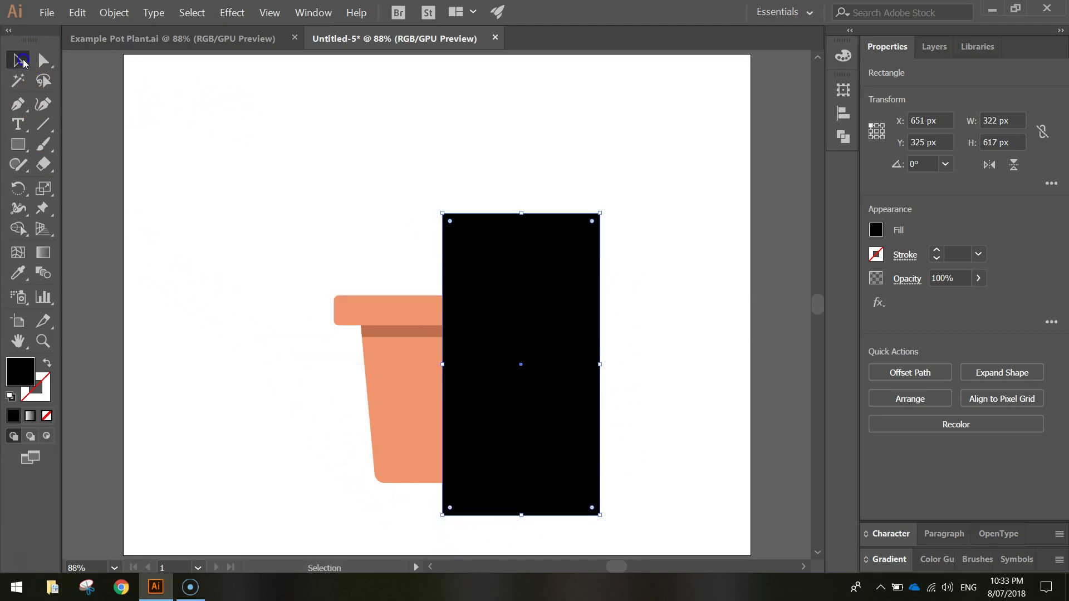
{"action": "left_click_drag", "start_coordinate": [242, 128], "coordinate": [667, 538]}
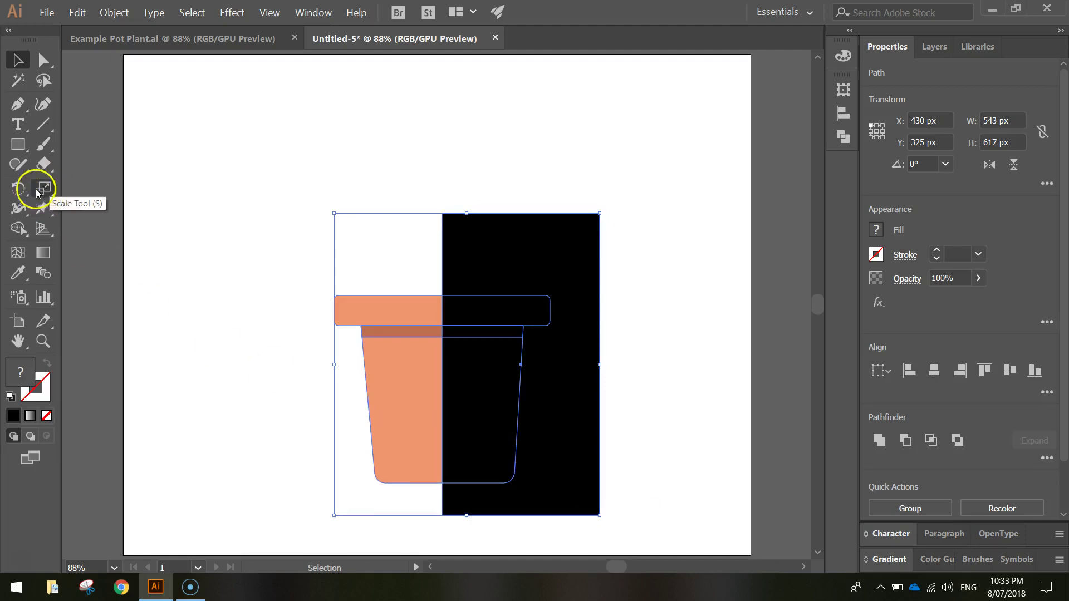
{"action": "left_click", "coordinate": [19, 229]}
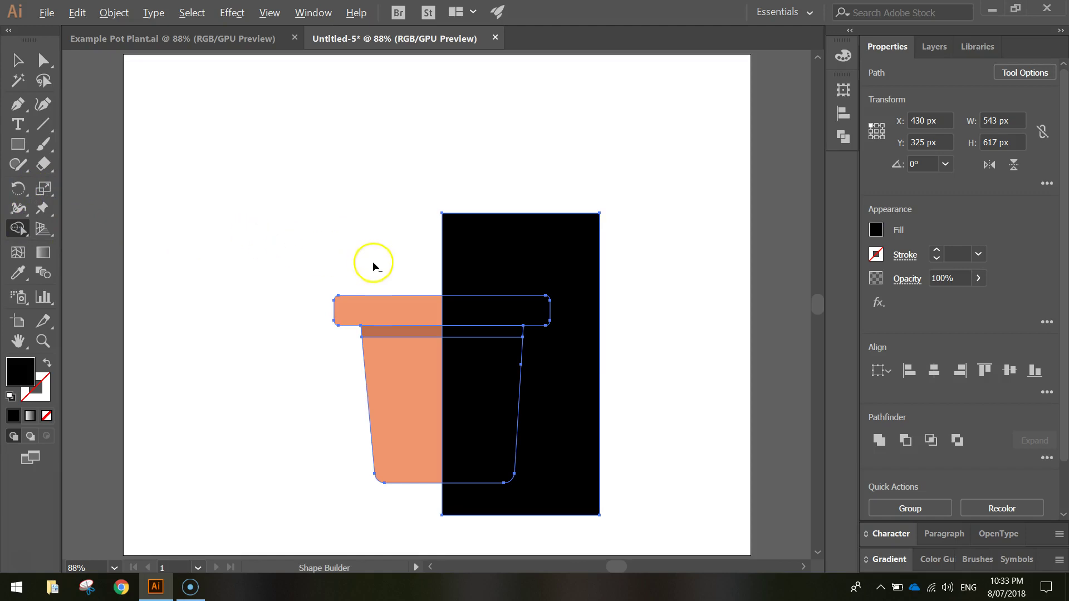
{"action": "left_click_drag", "start_coordinate": [376, 248], "coordinate": [558, 256]}
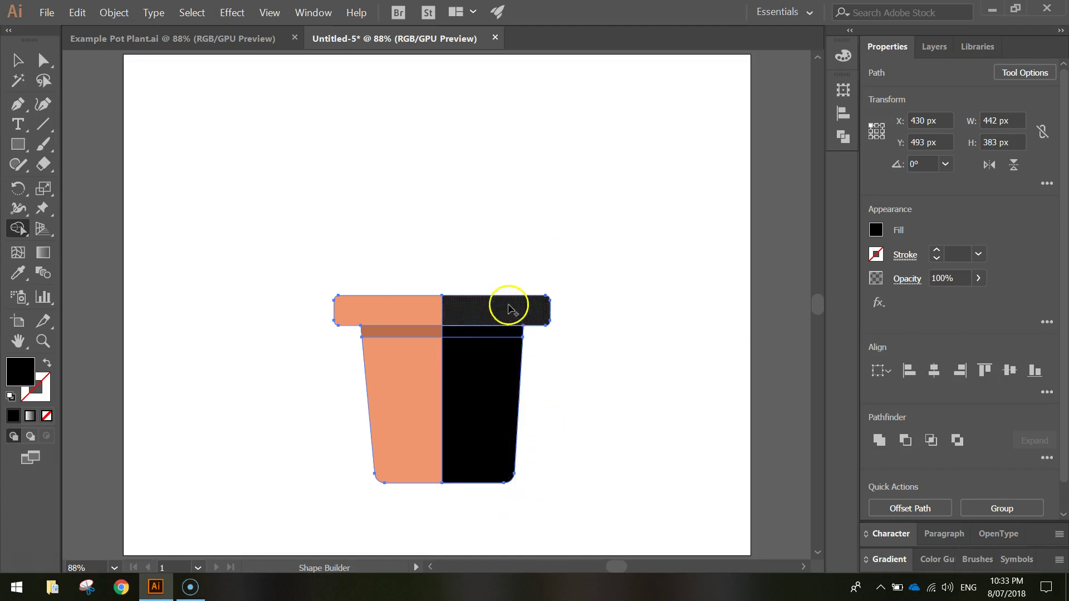
{"action": "left_click", "coordinate": [14, 60]}
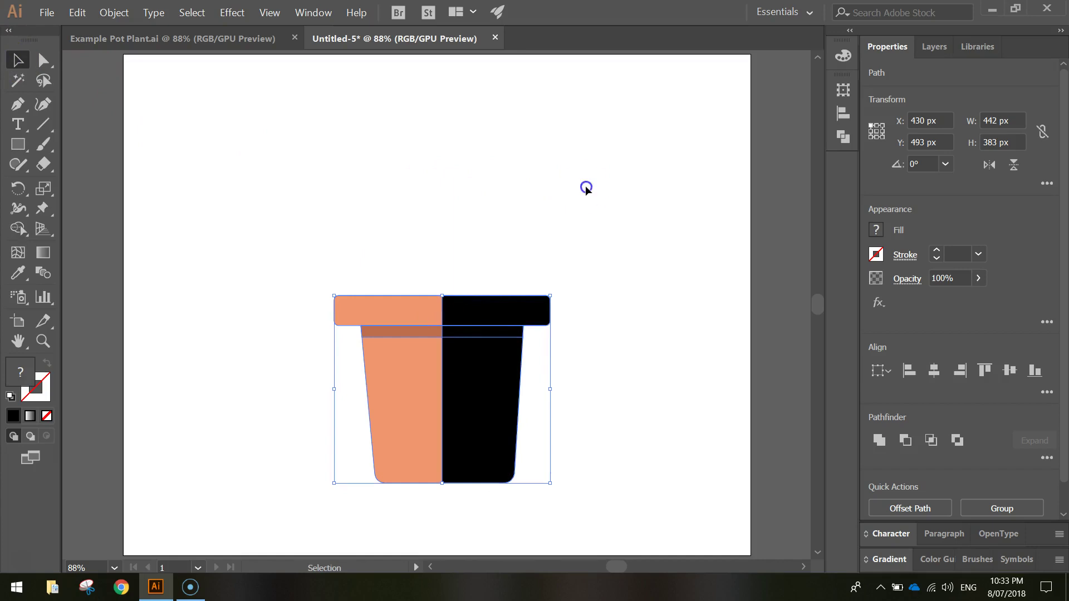
{"action": "left_click", "coordinate": [586, 186]}
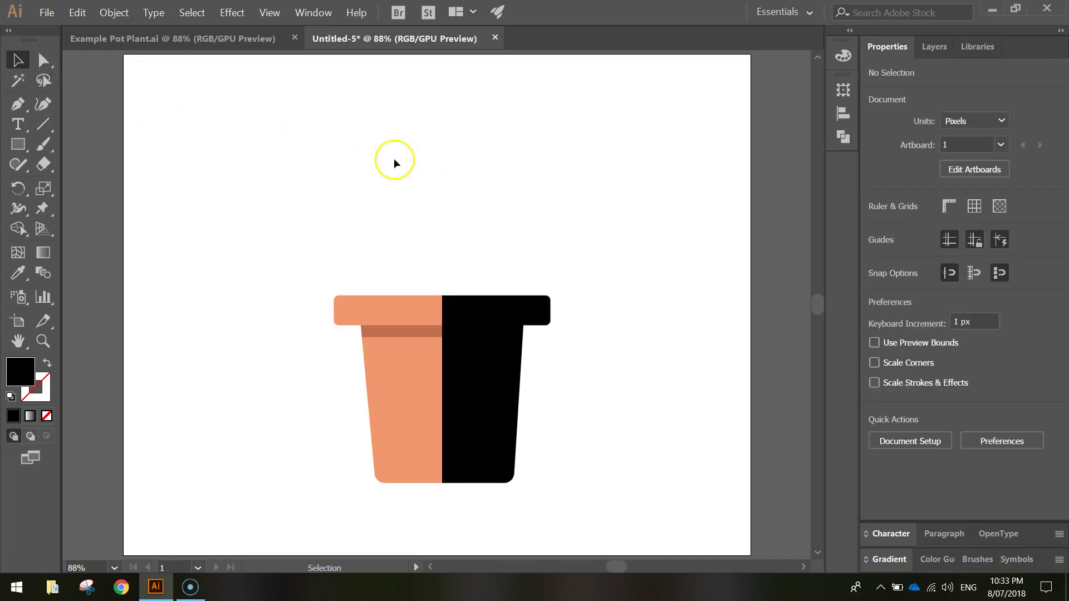
Set the opacity of the black shape over the pot's right half to 10%
{"action": "left_click", "coordinate": [491, 339]}
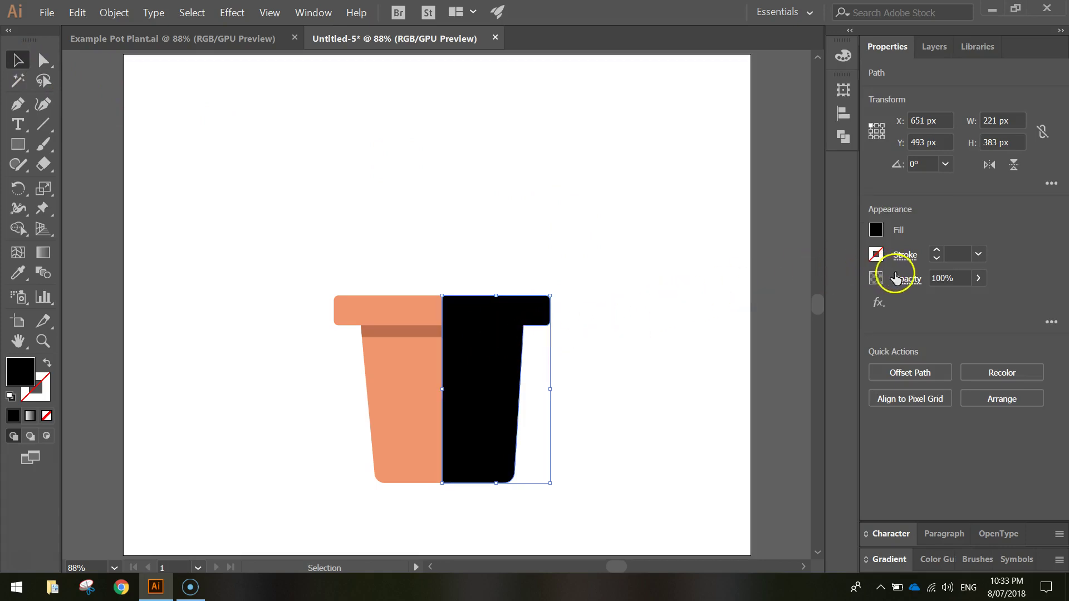
{"action": "left_click", "coordinate": [943, 278]}
{"action": "key", "text": "BackSpace"}
{"action": "key", "text": "Return"}
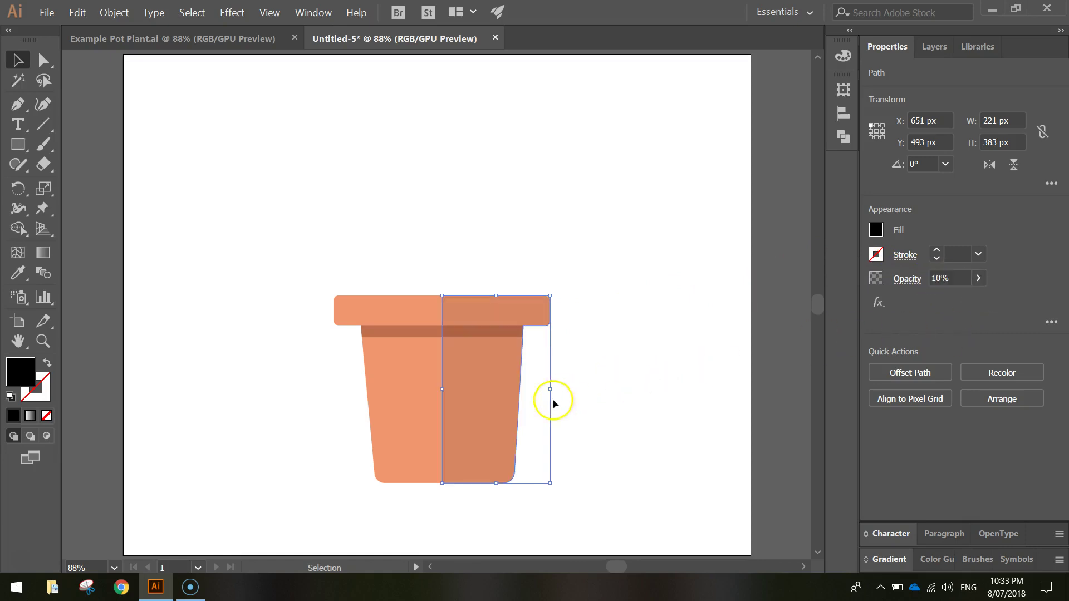
{"action": "left_click", "coordinate": [587, 316]}
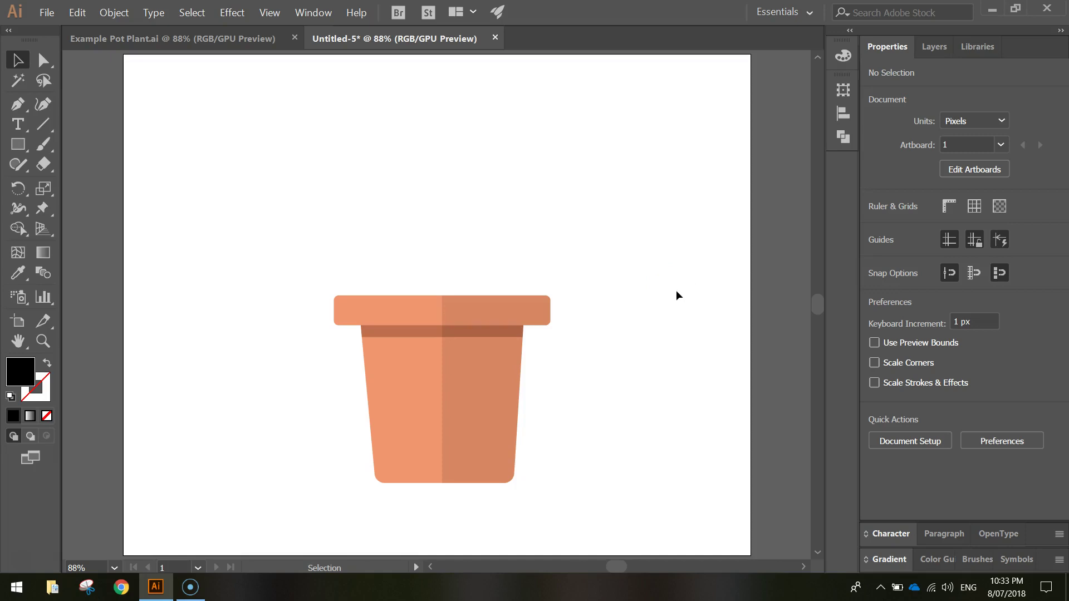
Group all the pot's shapes together, including the rim, body, shadow strip and half-pot shading
{"action": "left_click_drag", "start_coordinate": [273, 249], "coordinate": [631, 506]}
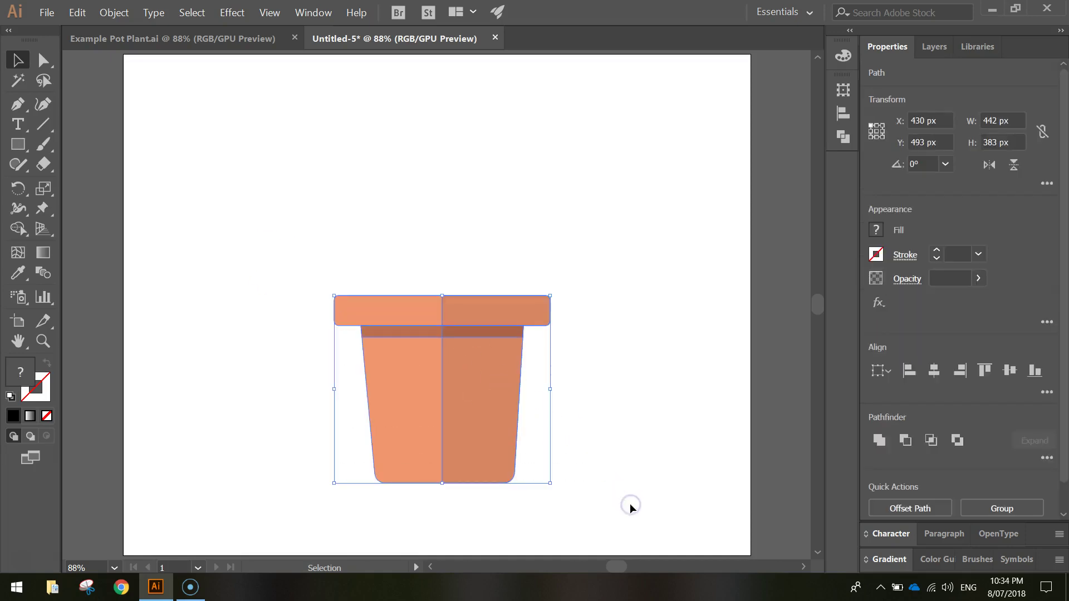
{"action": "right_click", "coordinate": [497, 378]}
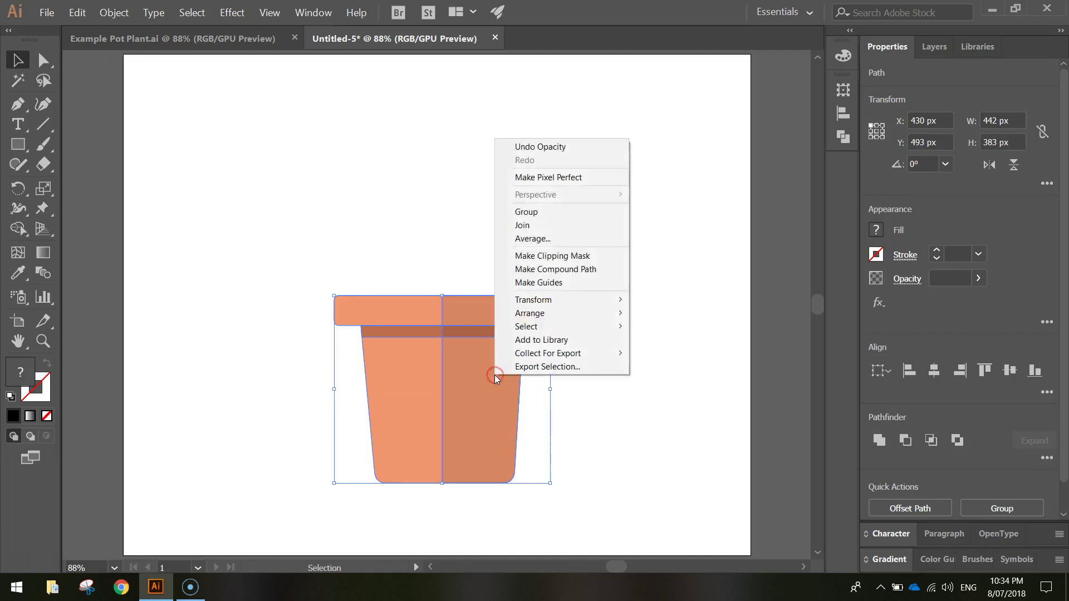
{"action": "left_click", "coordinate": [542, 218]}
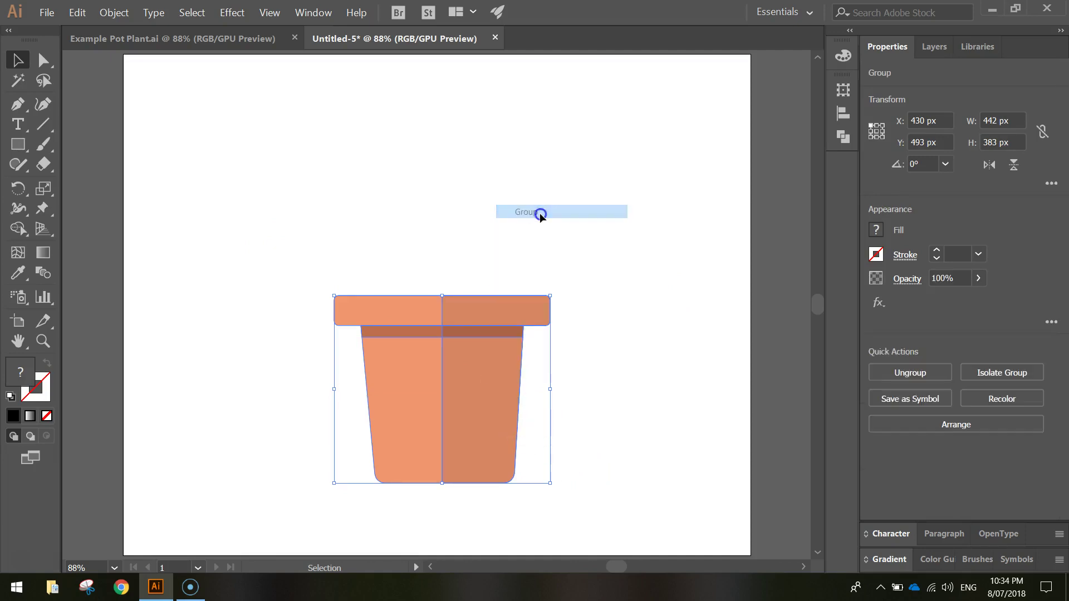
{"action": "left_click", "coordinate": [490, 240]}
Move the pot group to the bottom centre of the artboard, at about X 419 px, Y 564 px
{"action": "left_click_drag", "start_coordinate": [492, 396], "coordinate": [480, 416]}
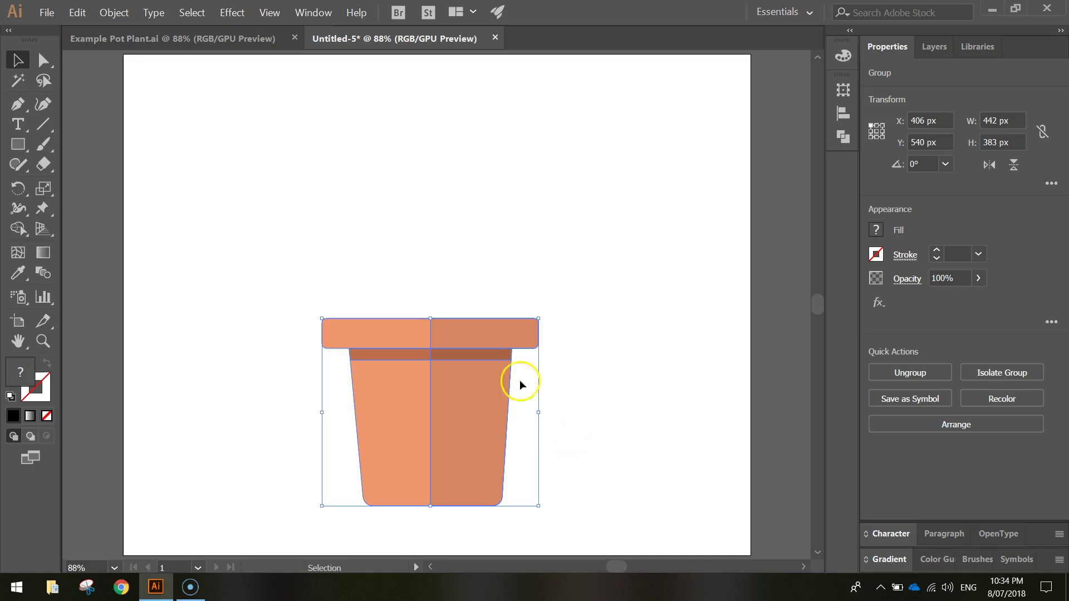
{"action": "left_click_drag", "start_coordinate": [484, 382], "coordinate": [492, 395]}
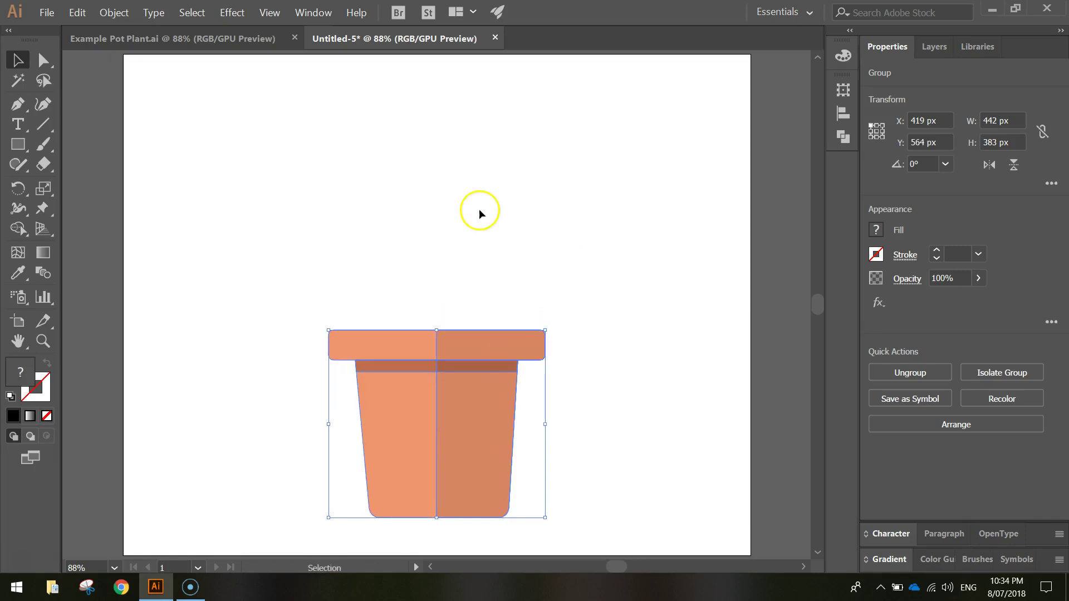
{"action": "left_click", "coordinate": [480, 210]}
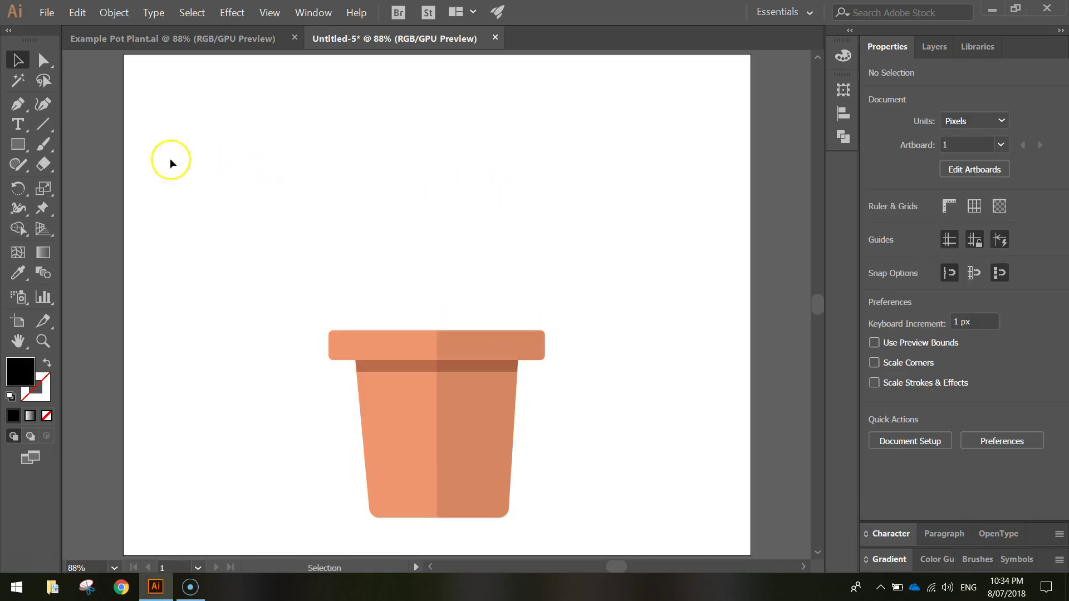
Draw a black circle about 347 px in diameter on the empty artboard area above and left of the pot
{"action": "left_click", "coordinate": [17, 146]}
{"action": "left_click", "coordinate": [18, 148]}
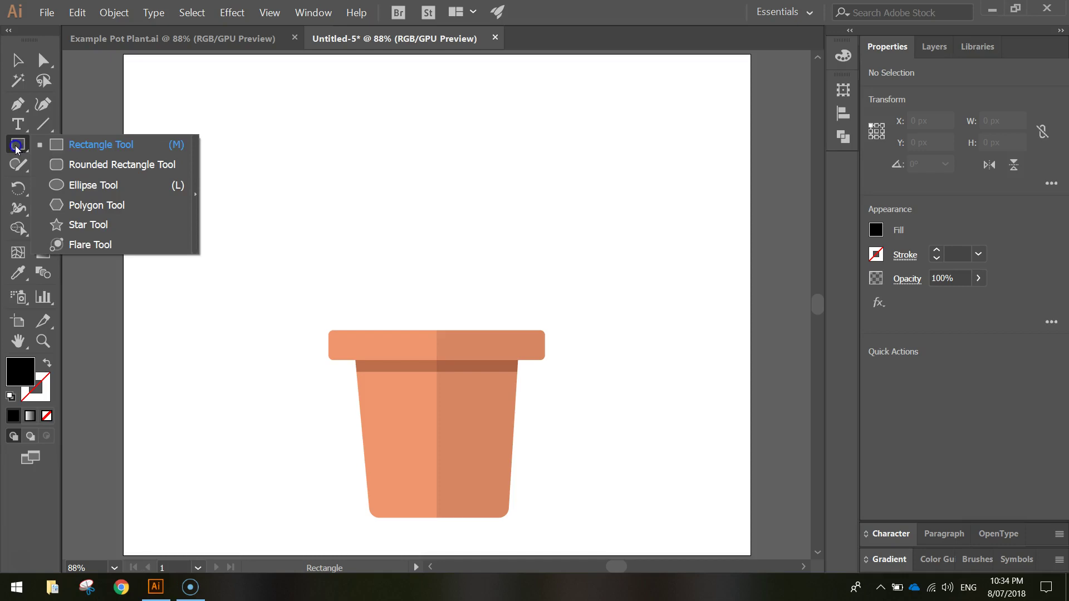
{"action": "left_click_drag", "start_coordinate": [18, 148], "coordinate": [118, 189]}
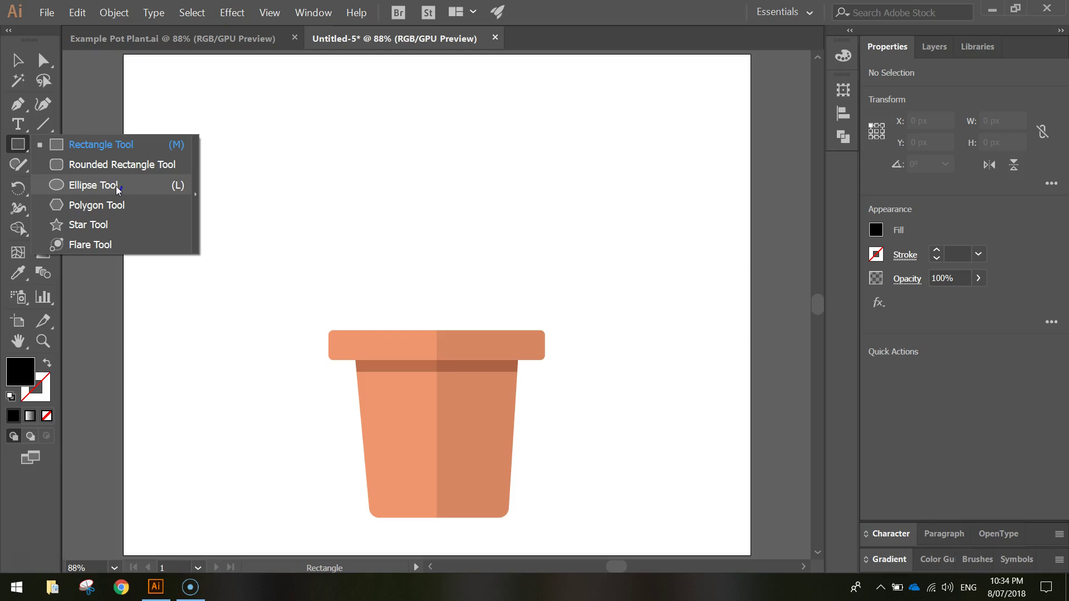
{"action": "left_click", "coordinate": [116, 186]}
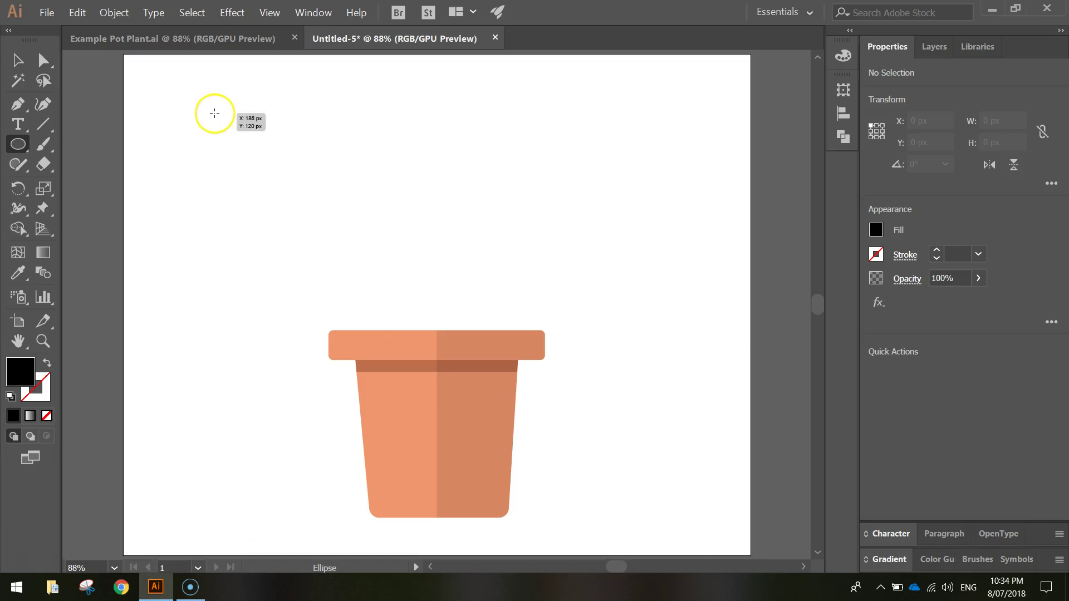
{"action": "left_click_drag", "start_coordinate": [202, 102], "coordinate": [373, 272]}
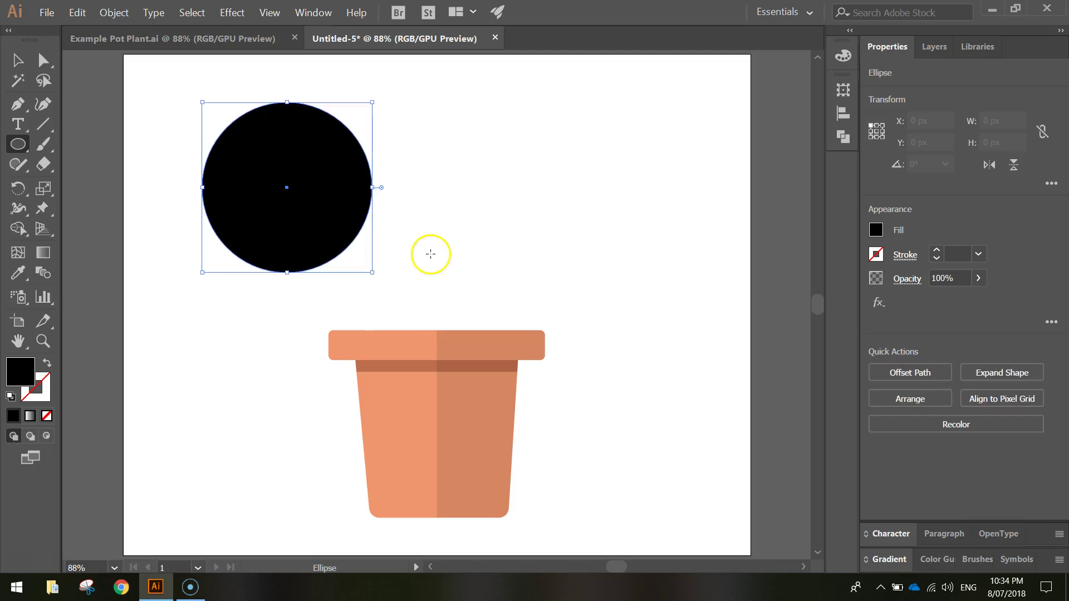
{"action": "left_click", "coordinate": [16, 62]}
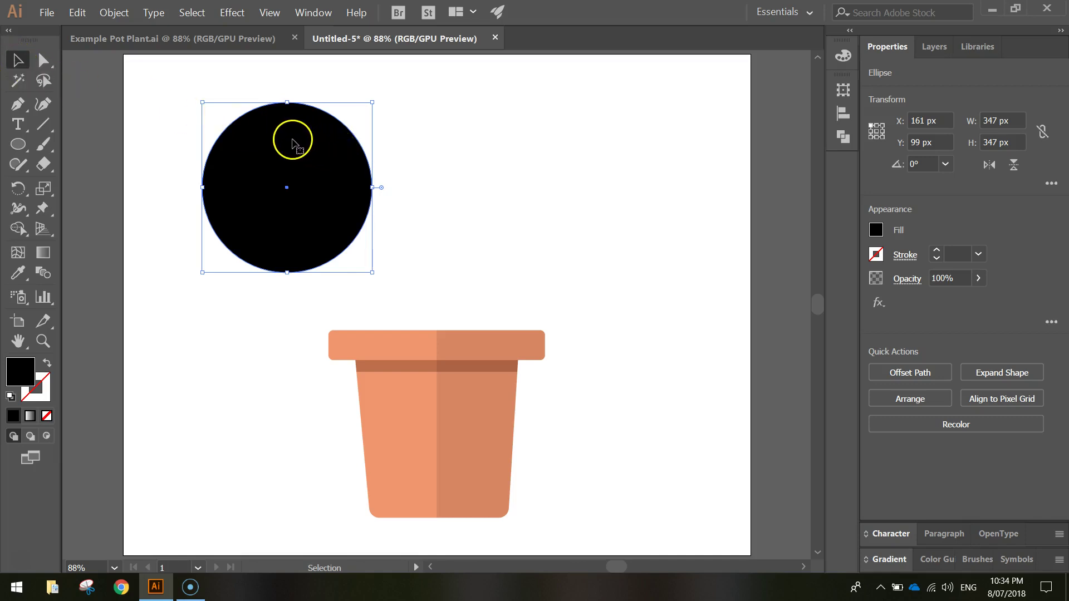
Duplicate the black circle horizontally, about 288 px to the right, so that the two circles overlap in a narrow lens
{"action": "left_click_drag", "start_coordinate": [277, 142], "coordinate": [422, 141], "text": "alt"}
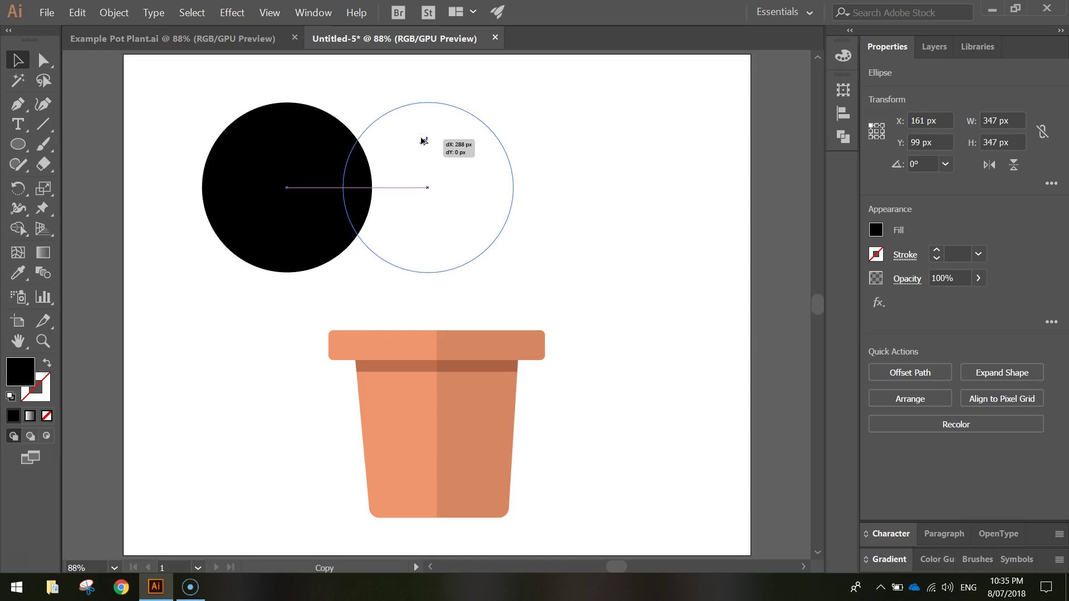
{"action": "left_click_drag", "start_coordinate": [422, 140], "coordinate": [423, 140], "text": "alt"}
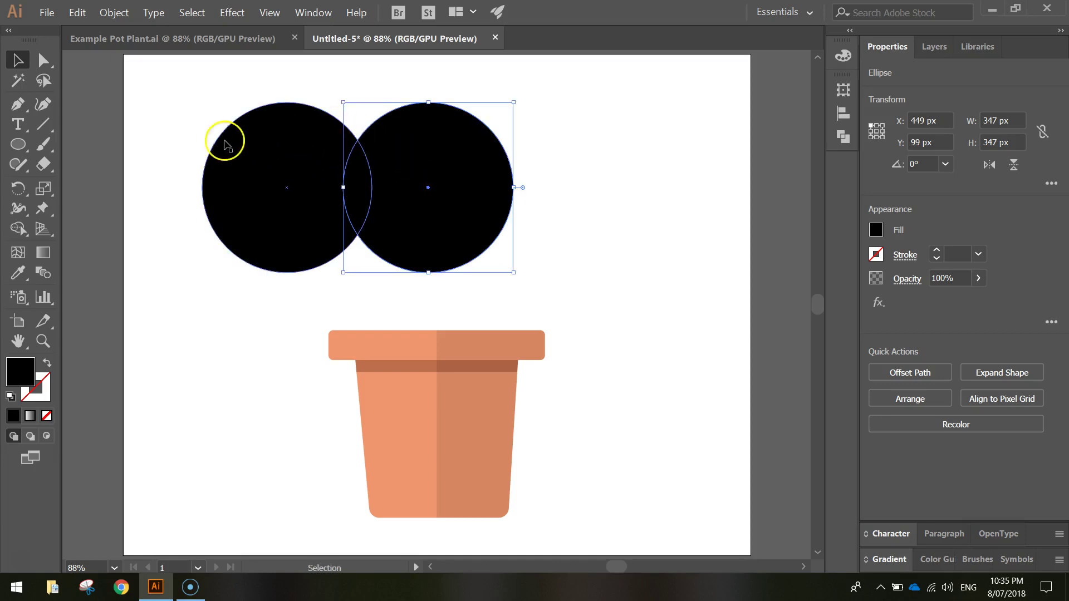
Use Shape Builder to remove the outer parts of both circles, keeping only the lens-shaped overlap as a leaf
{"action": "left_click_drag", "start_coordinate": [184, 82], "coordinate": [569, 299]}
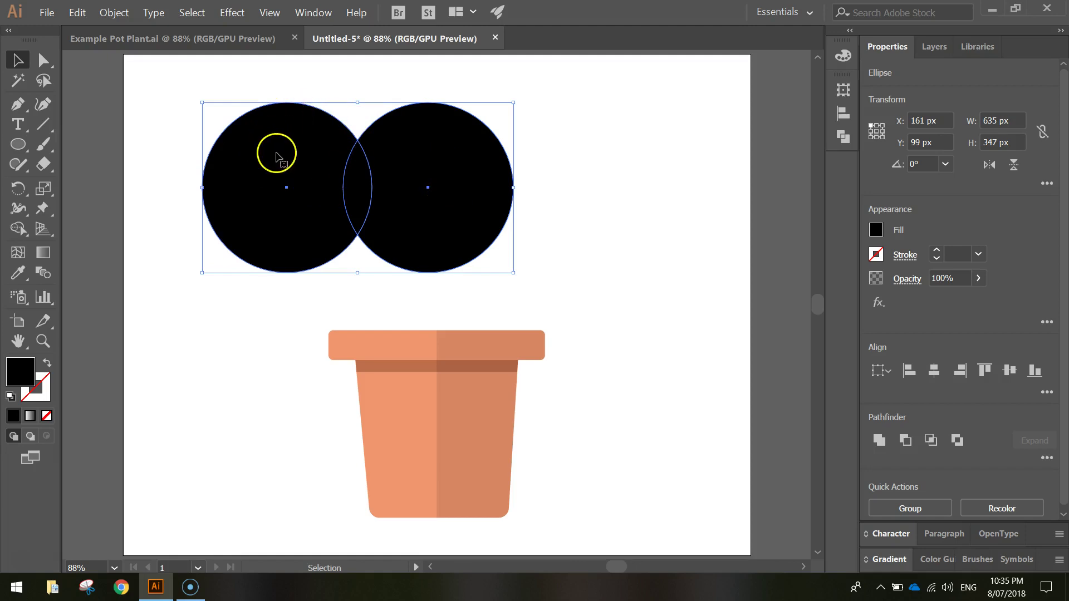
{"action": "left_click_drag", "start_coordinate": [14, 234], "coordinate": [84, 227]}
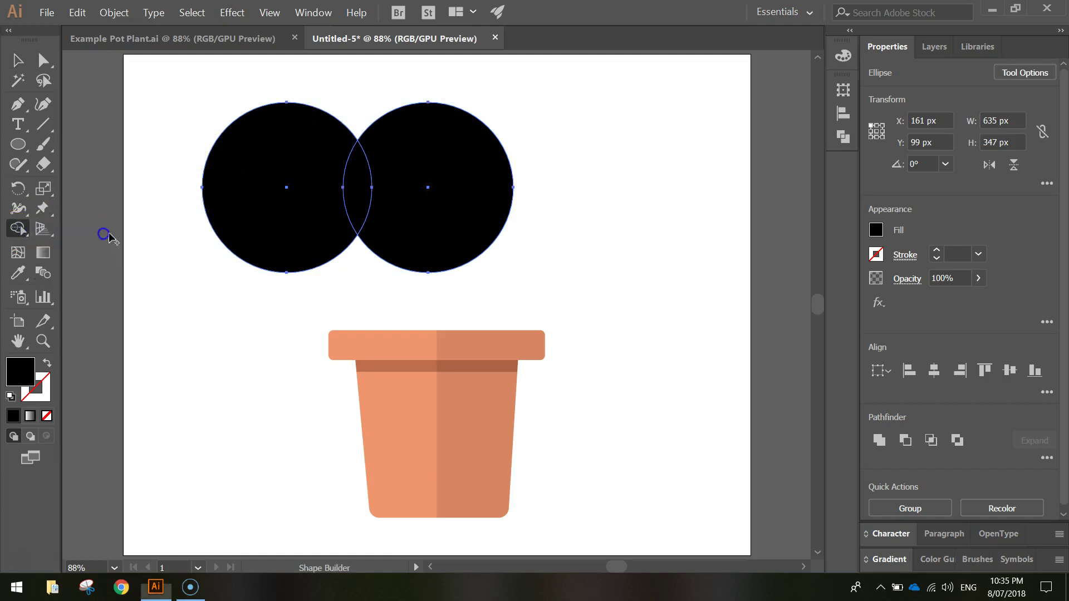
{"action": "key", "text": "alt"}
{"action": "left_click_drag", "start_coordinate": [169, 92], "coordinate": [234, 158]}
{"action": "mouse_move", "coordinate": [539, 116]}
{"action": "left_mouse_down"}
{"action": "mouse_move", "coordinate": [444, 174]}
{"action": "mouse_move", "coordinate": [401, 184]}
{"action": "left_mouse_up"}
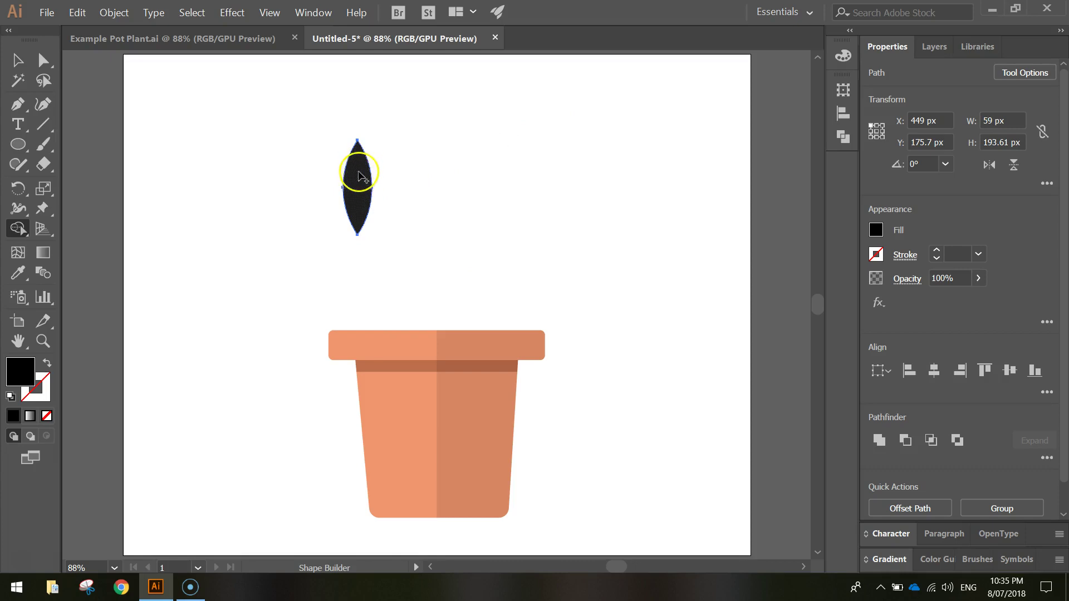
Move the leaf shape above the pot and enlarge it proportionally to about 99 px wide and 325 px high
{"action": "left_click", "coordinate": [16, 60]}
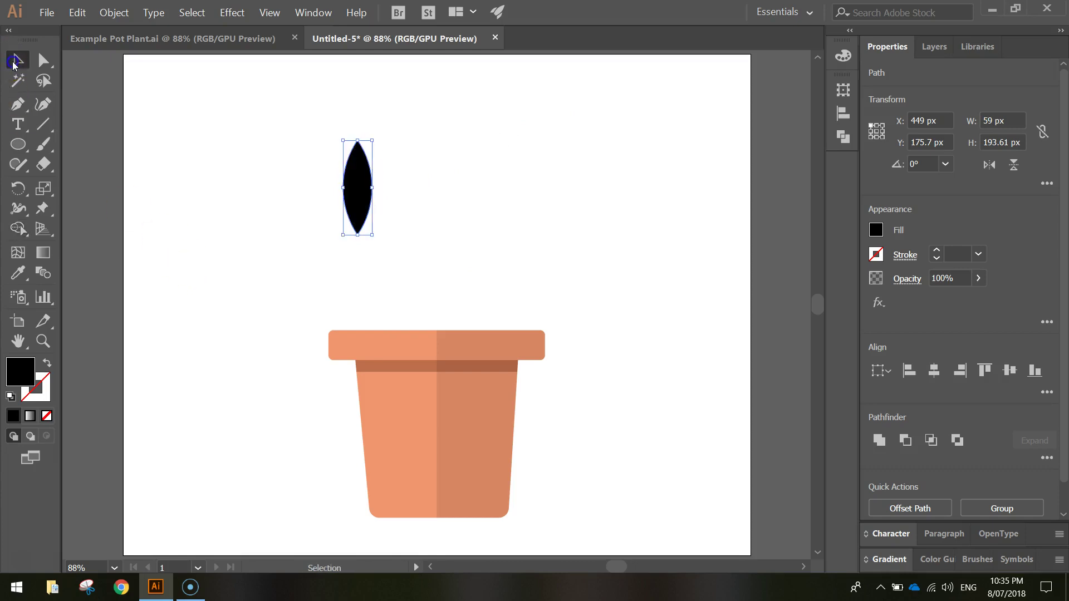
{"action": "left_click_drag", "start_coordinate": [353, 167], "coordinate": [425, 175]}
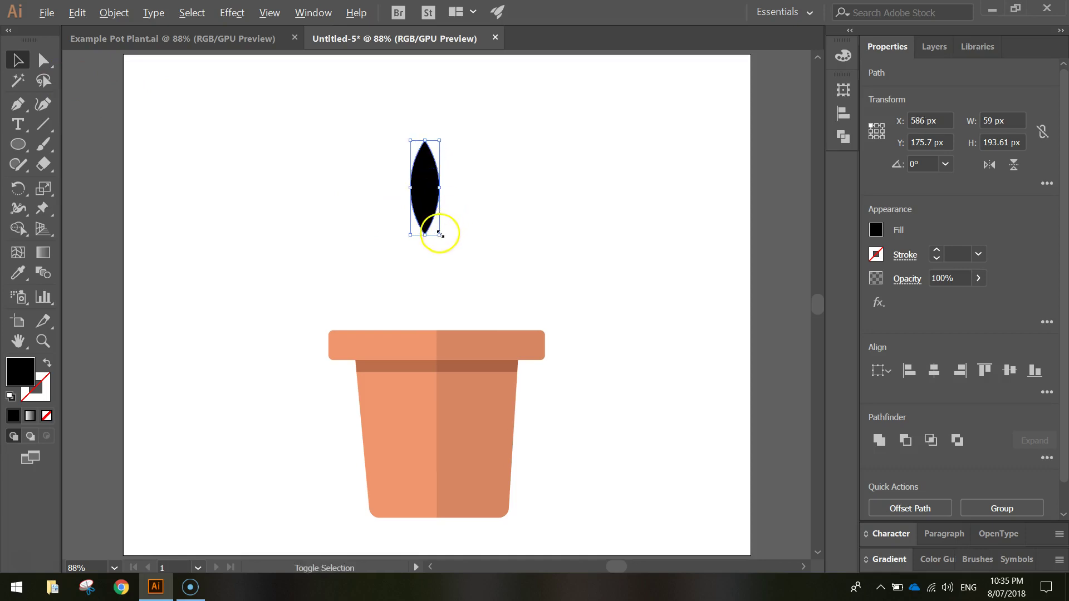
{"action": "left_click_drag", "start_coordinate": [439, 234], "coordinate": [499, 290]}
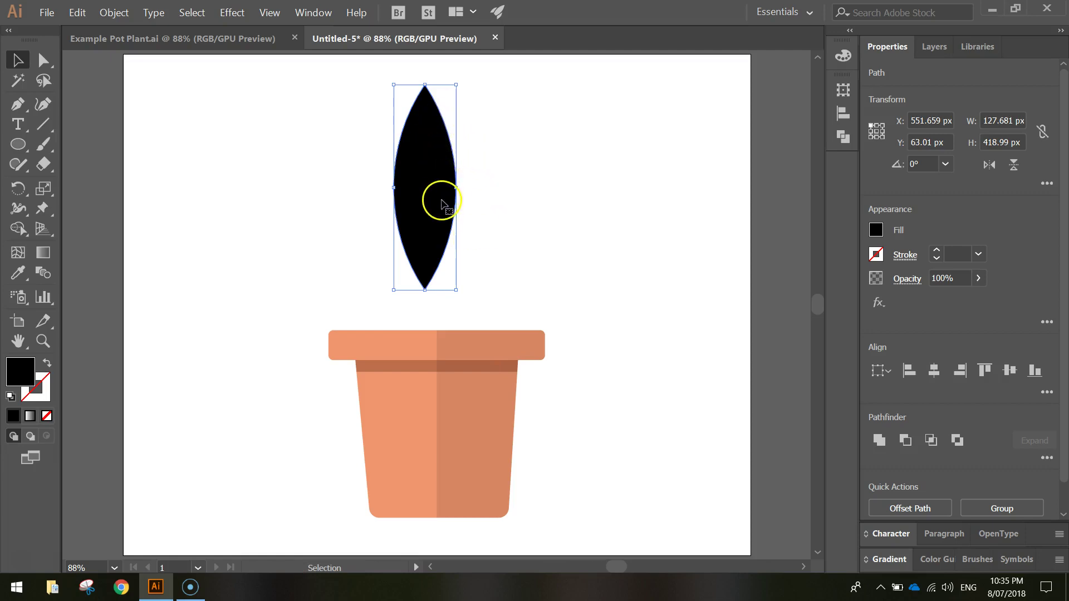
{"action": "left_click_drag", "start_coordinate": [456, 85], "coordinate": [449, 100]}
{"action": "left_click", "coordinate": [433, 177]}
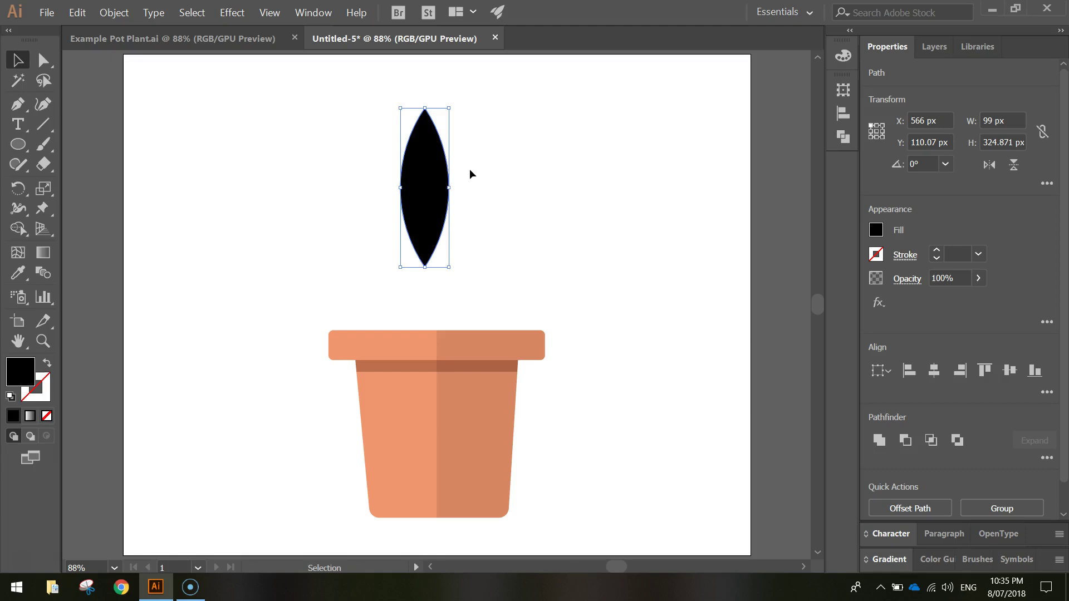
{"action": "left_click", "coordinate": [439, 161]}
{"action": "left_click", "coordinate": [501, 150]}
{"action": "left_click", "coordinate": [439, 183]}
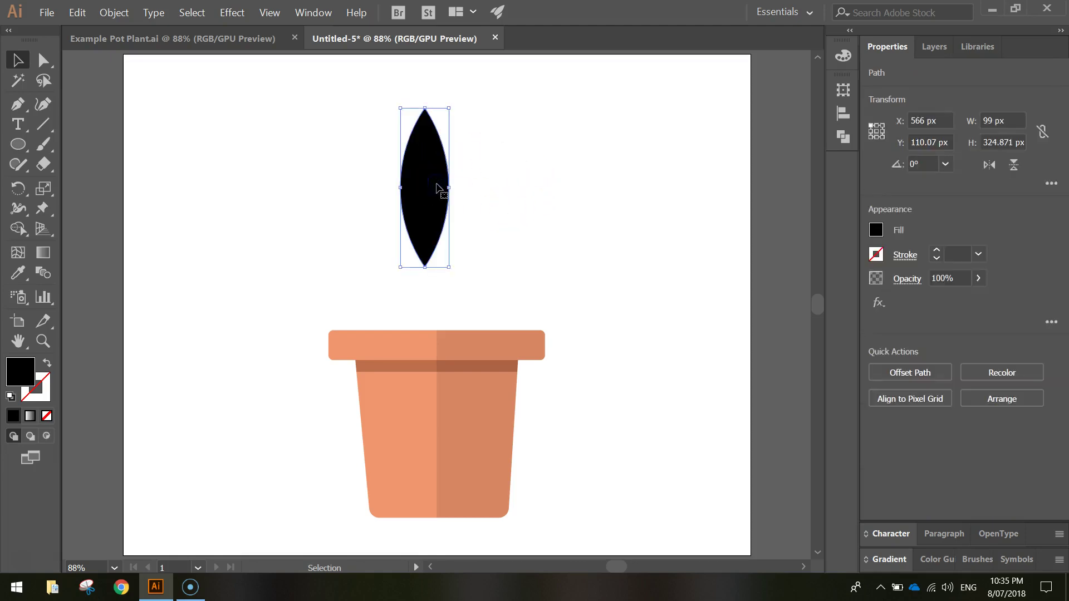
Fill the leaf shape with green, using RGB values 135, 180, 115
{"action": "left_click", "coordinate": [873, 229]}
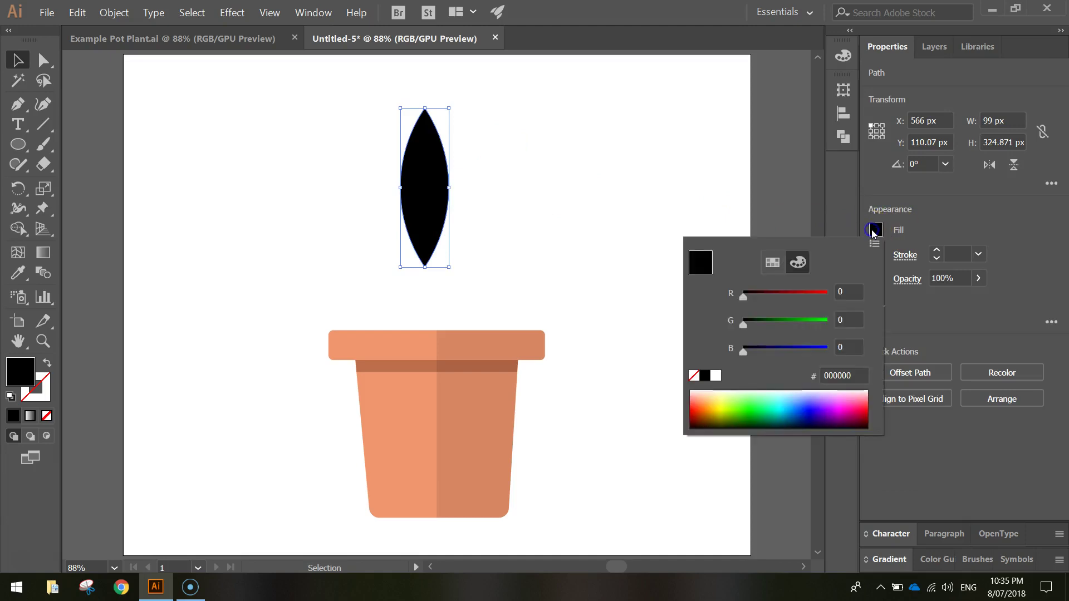
{"action": "left_click", "coordinate": [847, 292]}
{"action": "type", "text": "135"}
{"action": "left_click", "coordinate": [844, 320]}
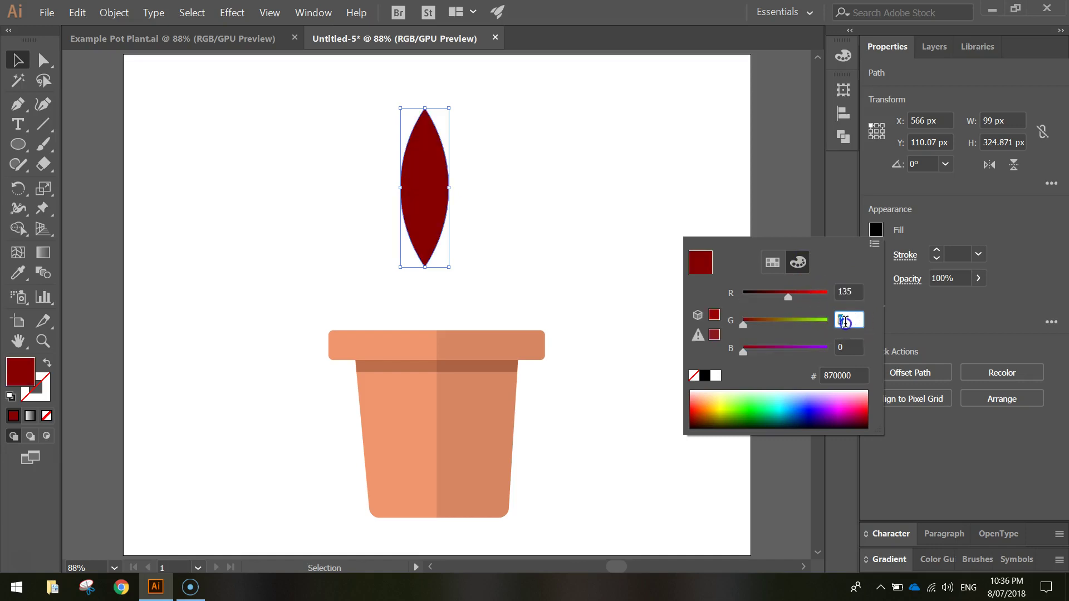
{"action": "type", "text": "180"}
{"action": "left_click", "coordinate": [860, 345]}
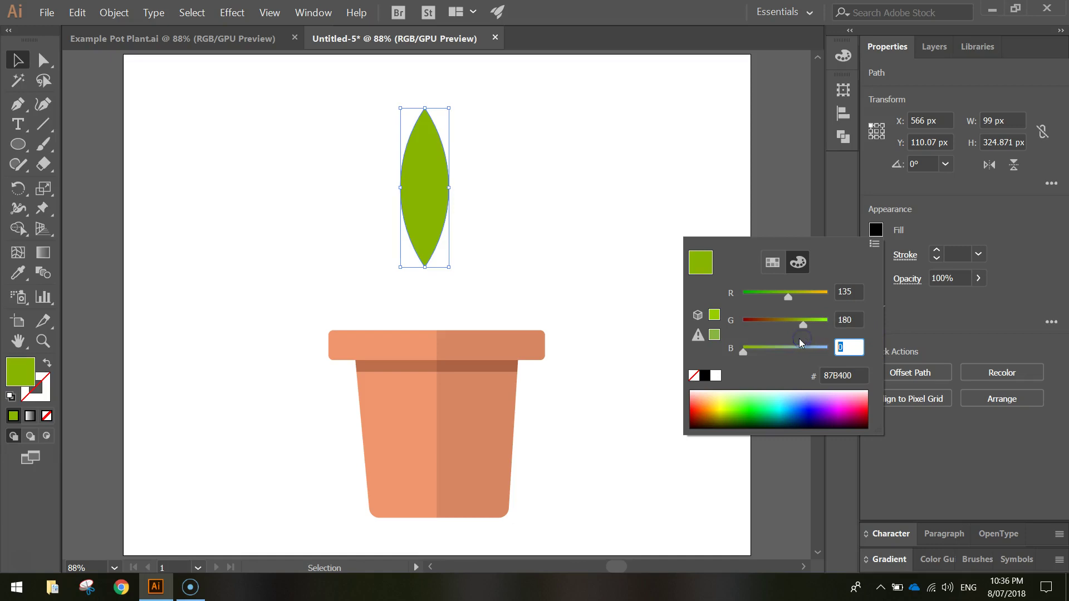
{"action": "type", "text": "115"}
{"action": "key", "text": "Return"}
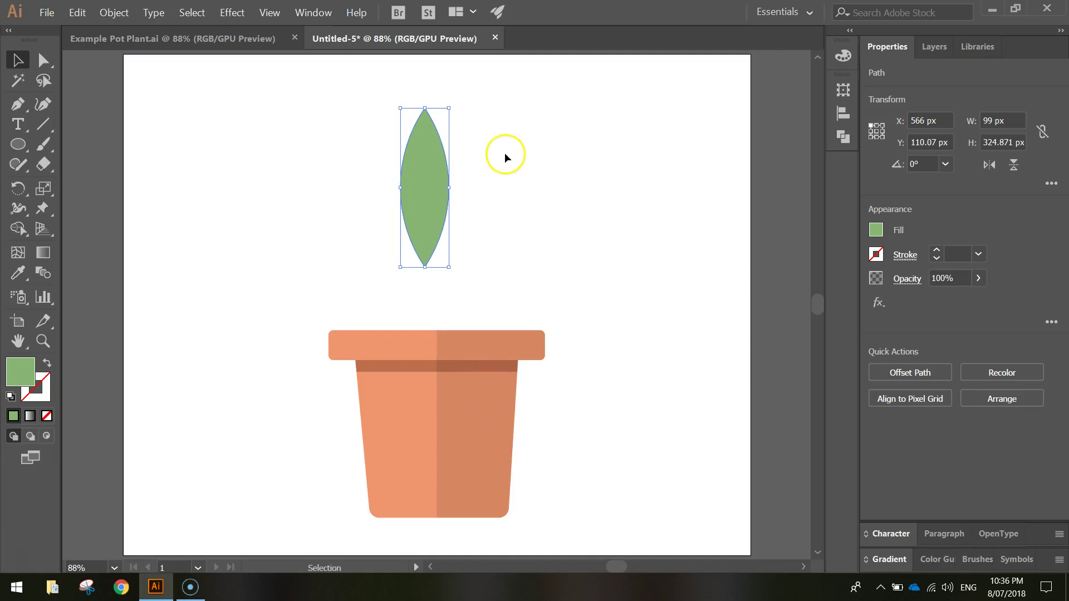
{"action": "left_click", "coordinate": [19, 145]}
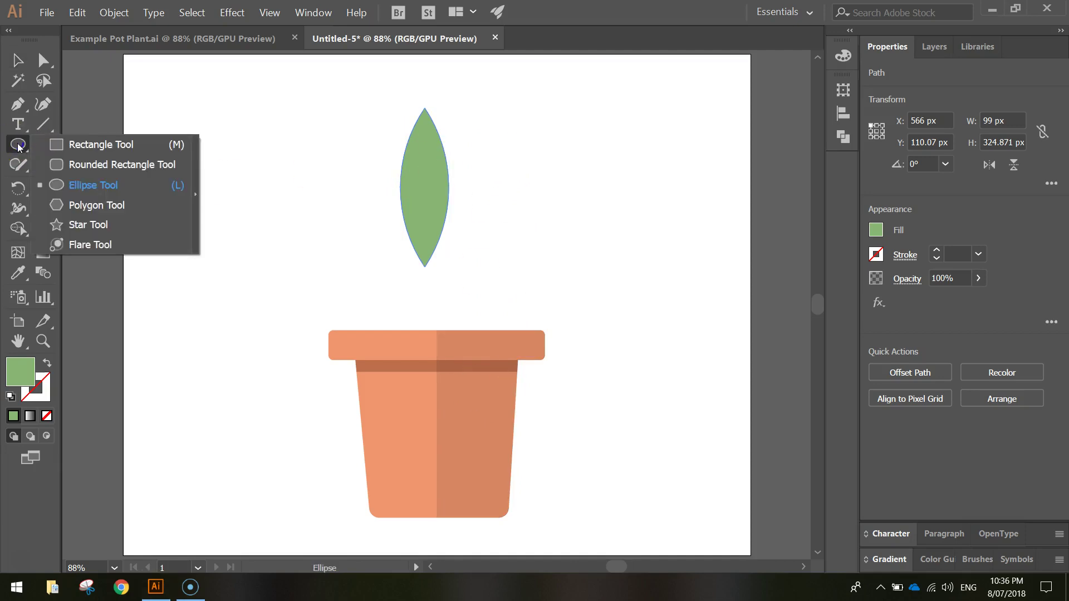
{"action": "left_click", "coordinate": [118, 146]}
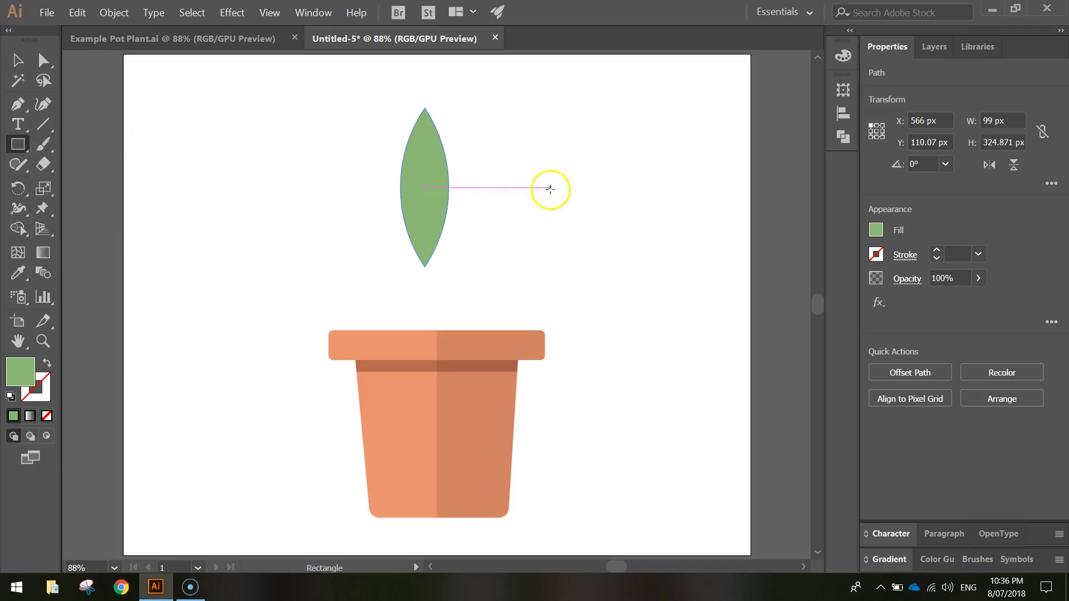
{"action": "left_click", "coordinate": [876, 232]}
{"action": "left_click", "coordinate": [707, 377]}
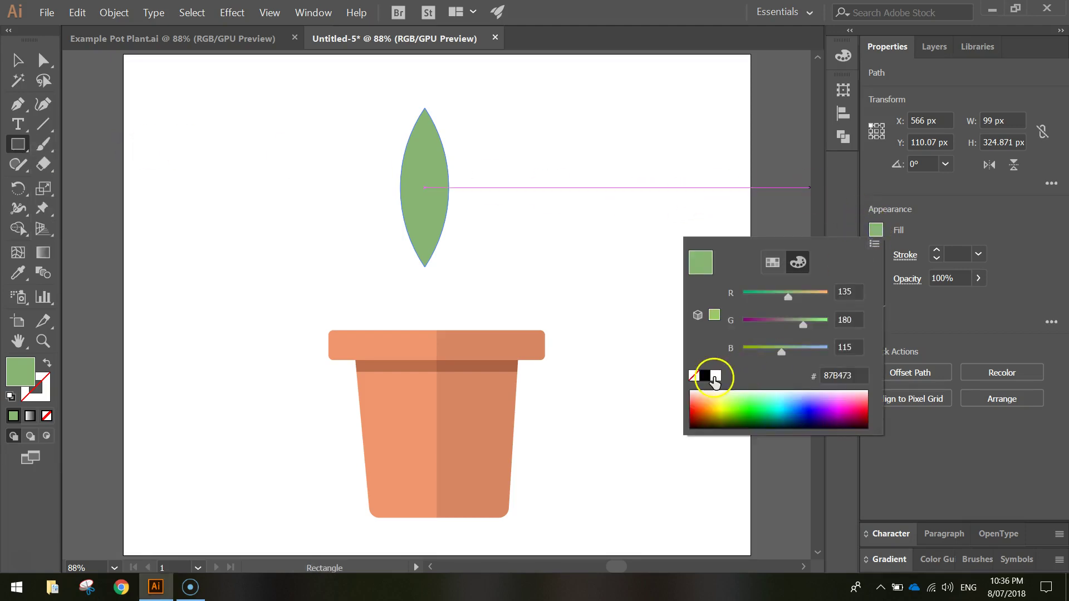
{"action": "key", "text": "Escape"}
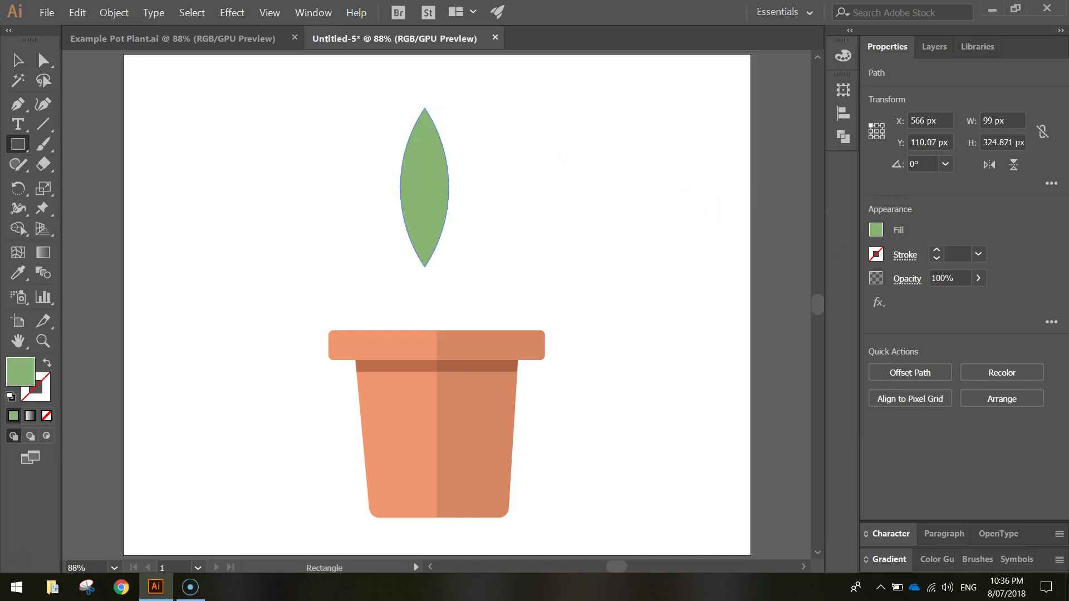
With the leaf deselected, draw a black-filled rectangle about 98 by 419 px from the leaf's centre line over its right half
{"action": "key", "text": "v"}
{"action": "left_click", "coordinate": [563, 188]}
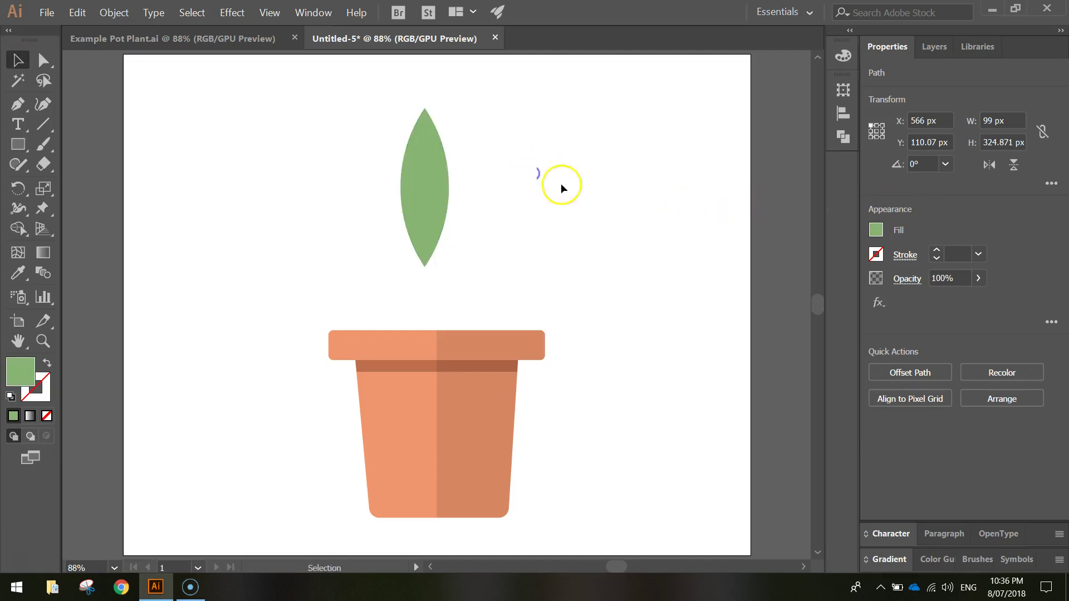
{"action": "left_click", "coordinate": [18, 145]}
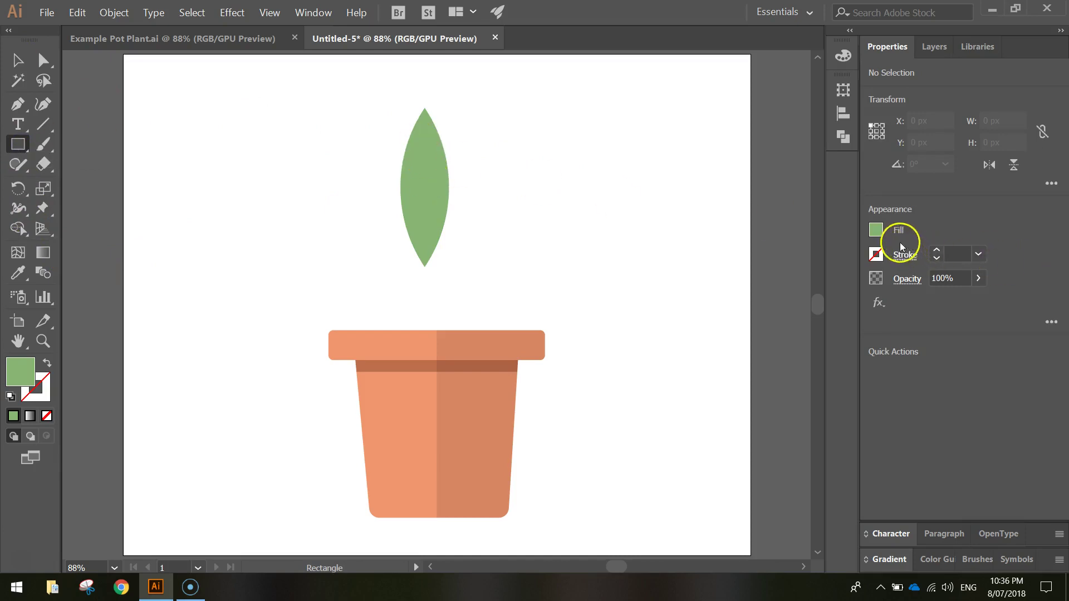
{"action": "left_click", "coordinate": [878, 231]}
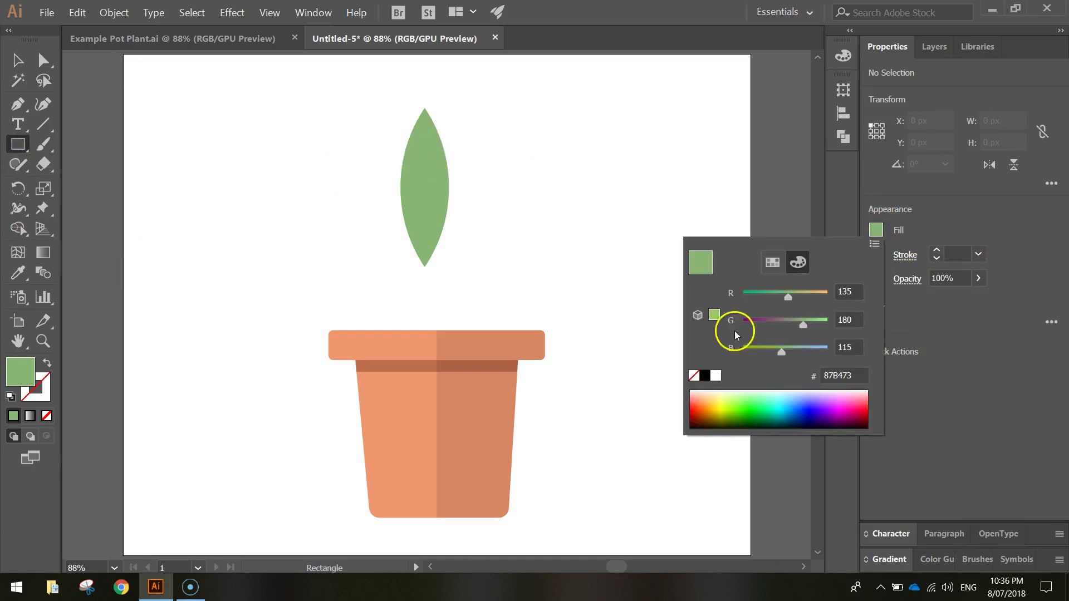
{"action": "left_click", "coordinate": [712, 376]}
{"action": "left_click", "coordinate": [924, 229]}
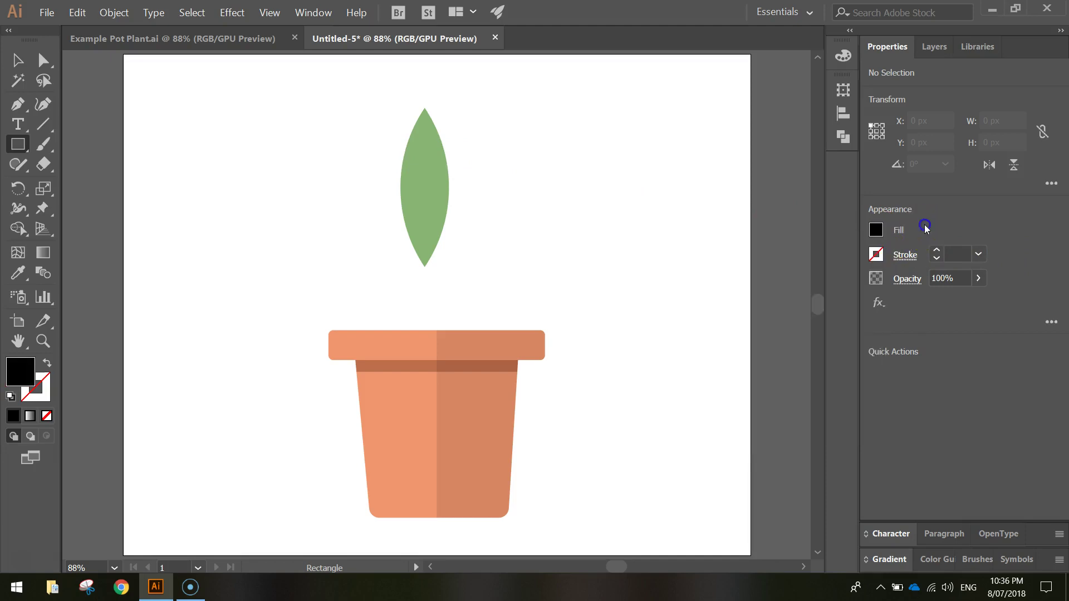
{"action": "left_click_drag", "start_coordinate": [473, 283], "coordinate": [425, 78]}
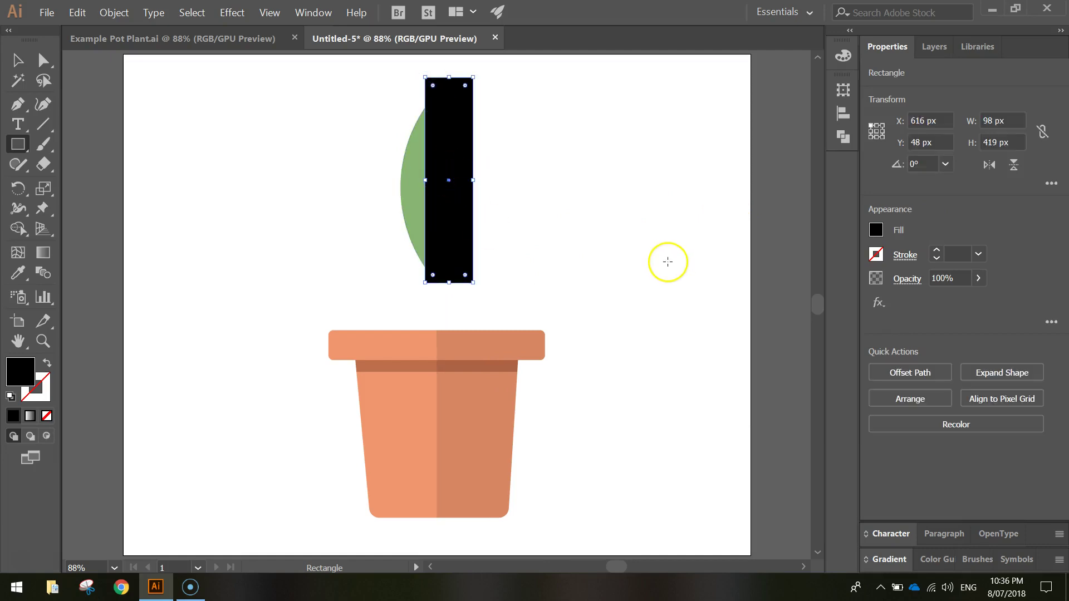
Trim the black rectangle to the leaf's right half by removing its outer part with Shape Builder
{"action": "left_click", "coordinate": [17, 60]}
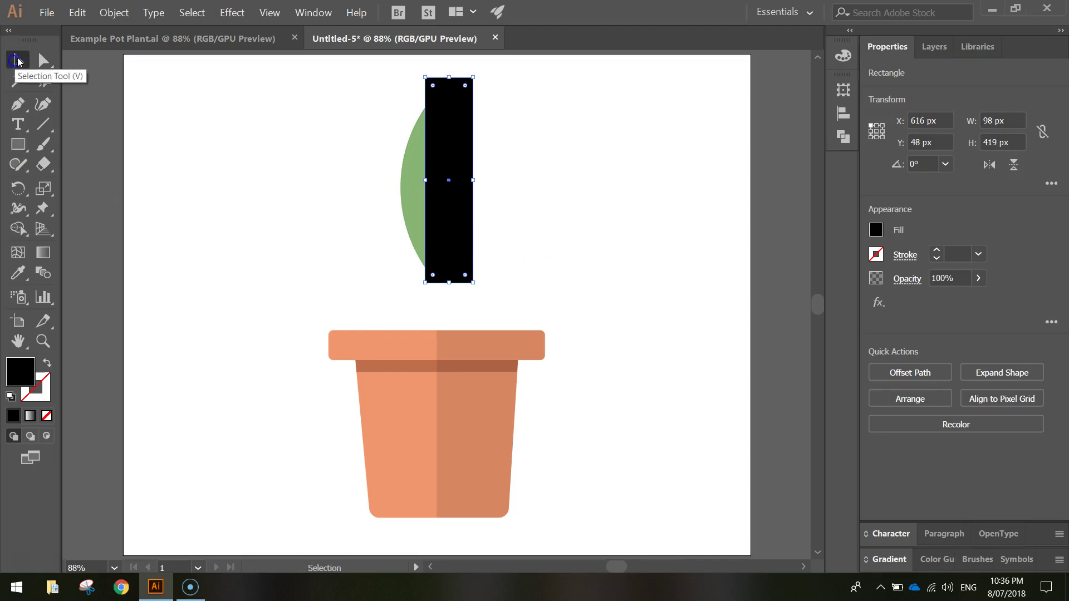
{"action": "left_click_drag", "start_coordinate": [359, 61], "coordinate": [515, 296]}
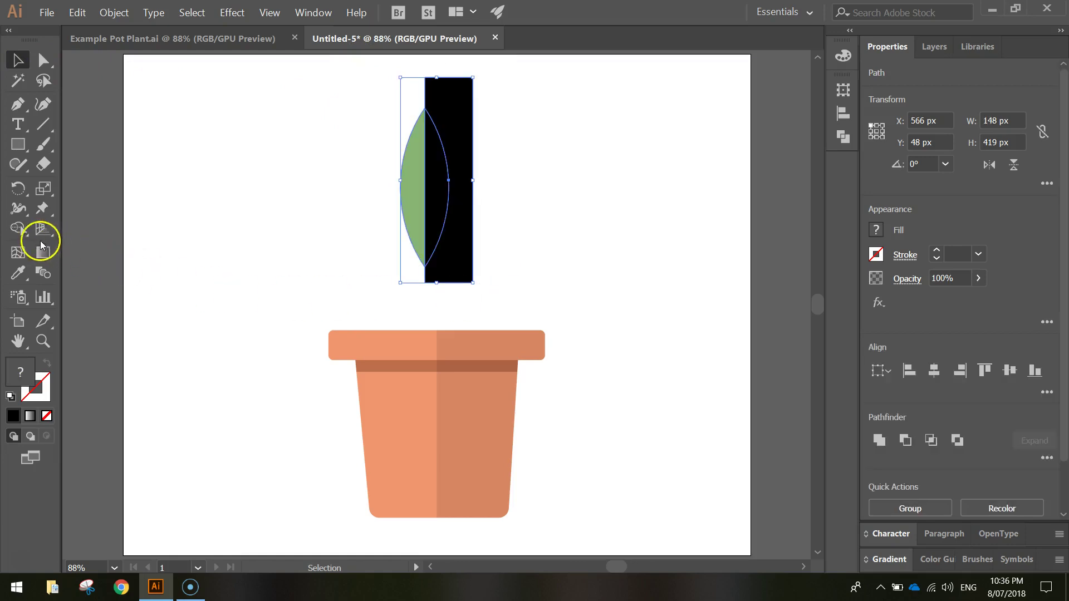
{"action": "left_click", "coordinate": [22, 231]}
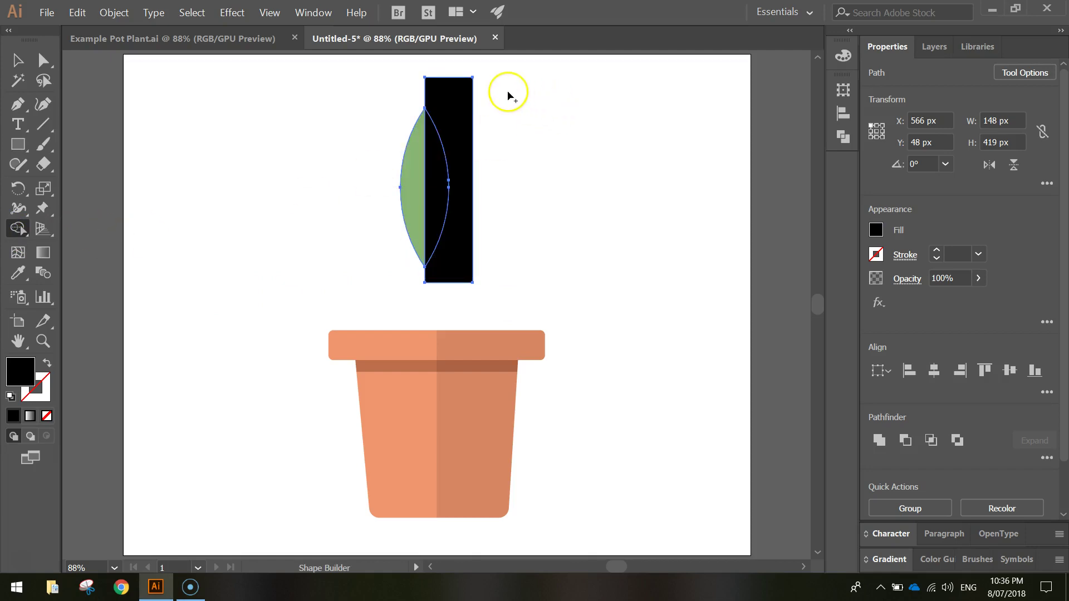
{"action": "left_click_drag", "start_coordinate": [484, 92], "coordinate": [454, 96]}
{"action": "left_click", "coordinate": [18, 61]}
{"action": "left_click", "coordinate": [187, 102]}
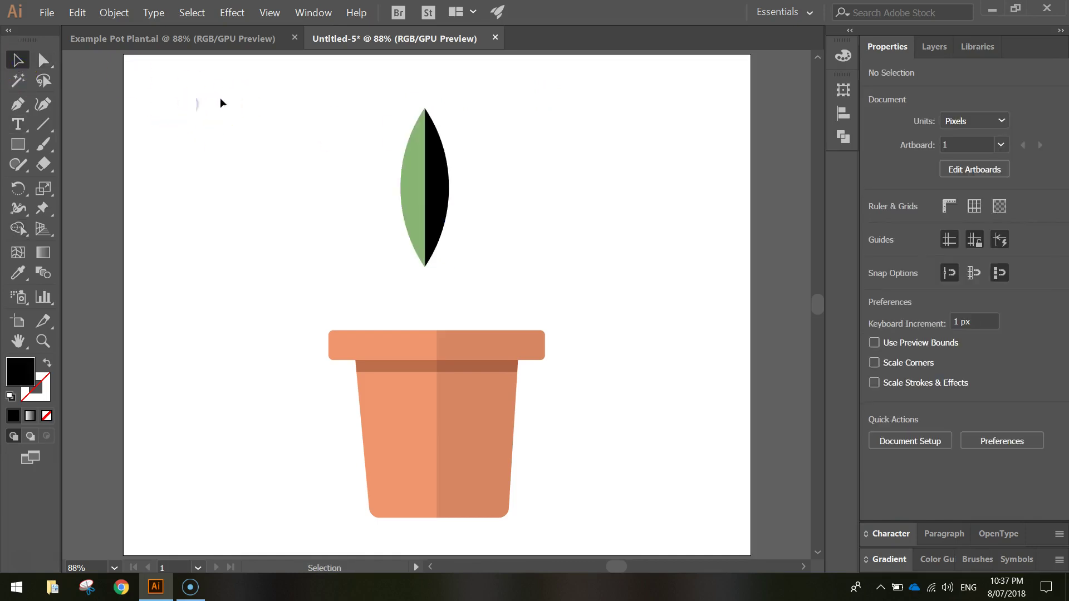
Set the opacity of the black right half of the leaf to 35%
{"action": "left_click", "coordinate": [436, 170]}
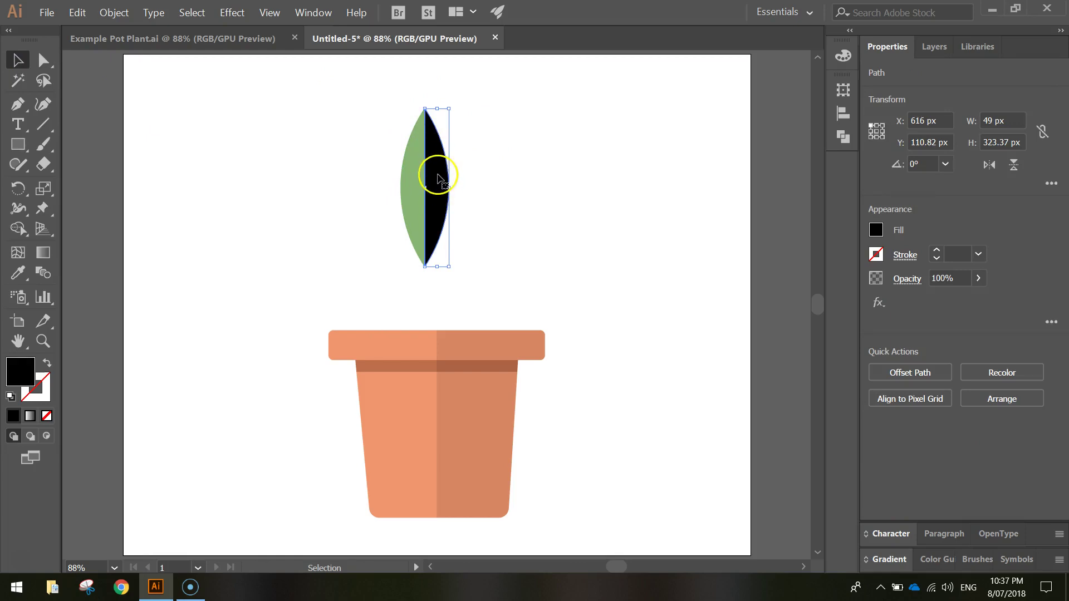
{"action": "left_click_drag", "start_coordinate": [947, 279], "coordinate": [895, 279]}
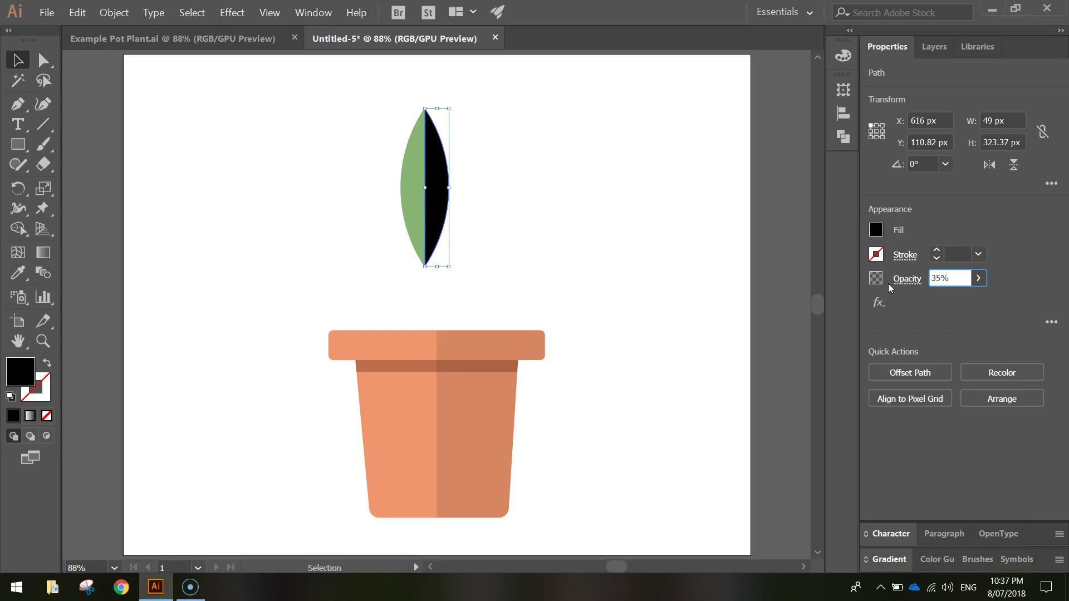
{"action": "key", "text": "Return"}
{"action": "left_click", "coordinate": [603, 169]}
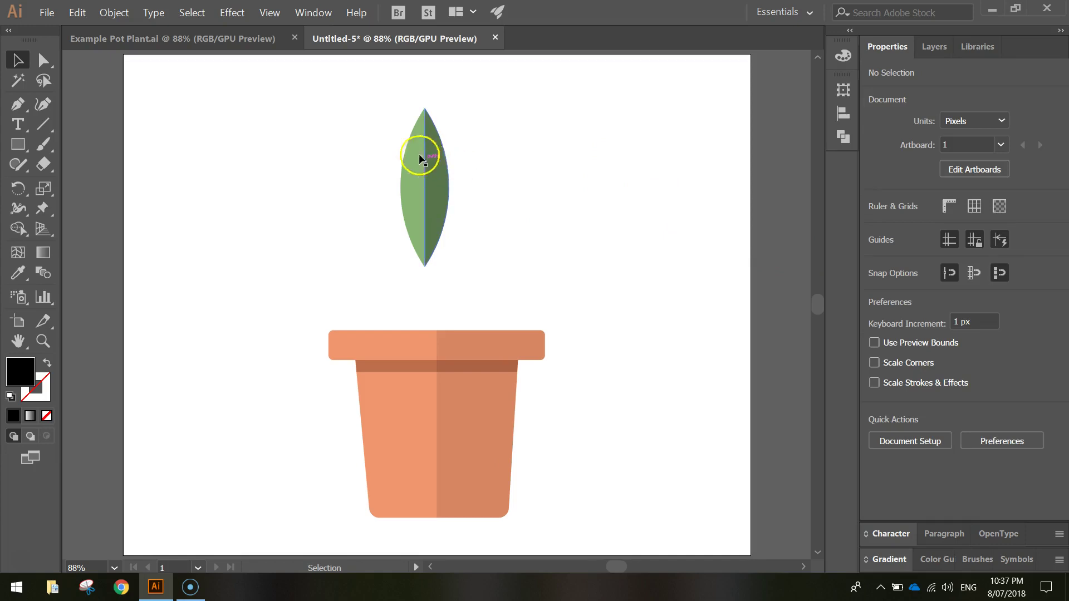
Group the leaf's shapes and move the group onto the centre of the pot's rim, at about X 591 px, Y 272 px
{"action": "left_click_drag", "start_coordinate": [353, 74], "coordinate": [491, 279]}
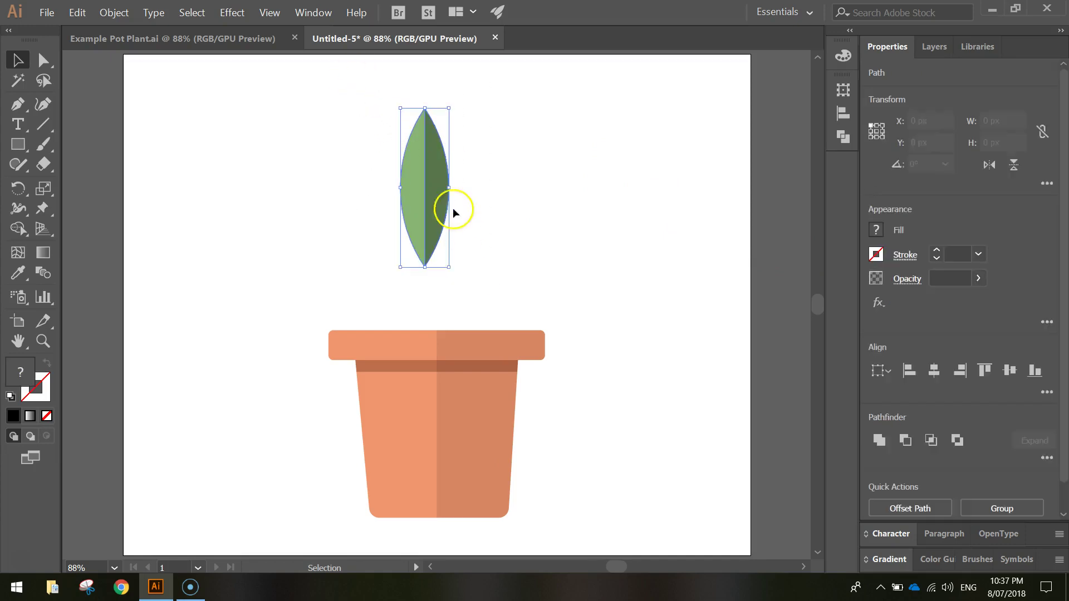
{"action": "right_click", "coordinate": [436, 177]}
{"action": "left_click", "coordinate": [467, 250]}
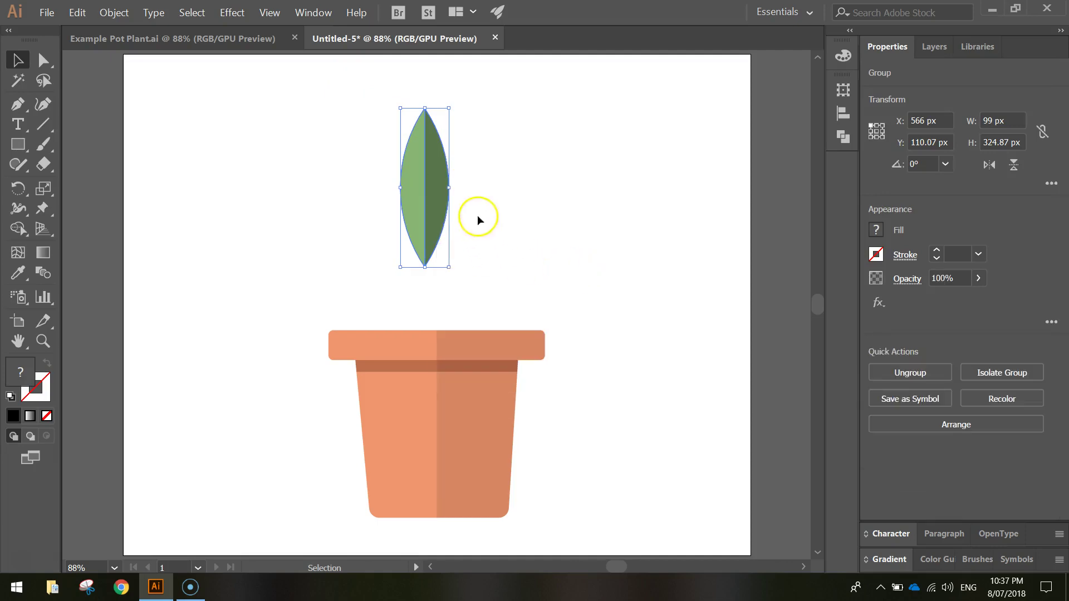
{"action": "left_click_drag", "start_coordinate": [437, 161], "coordinate": [451, 240]}
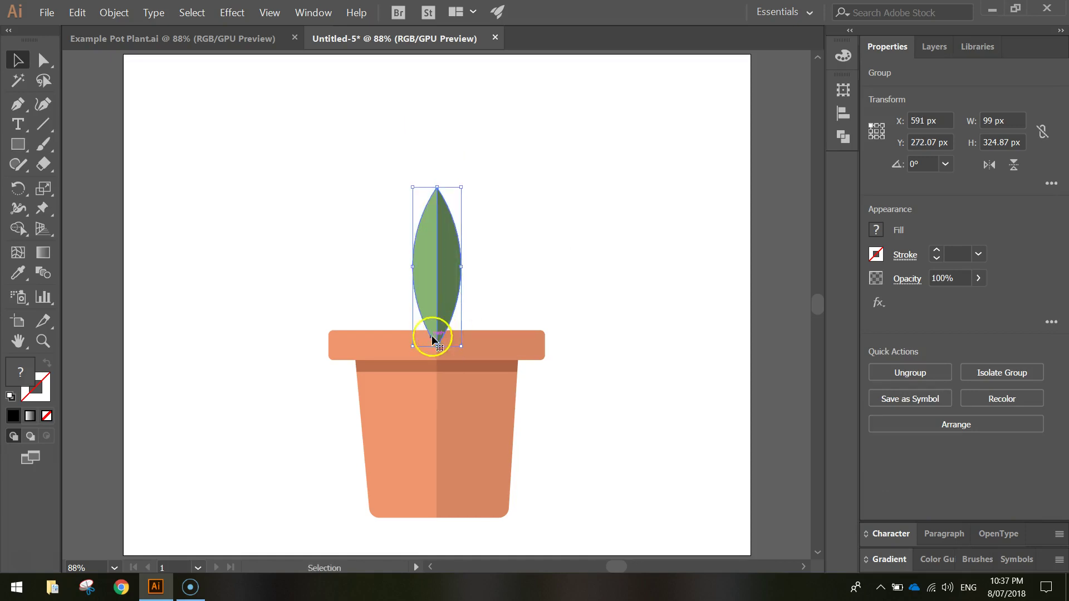
{"action": "left_click", "coordinate": [558, 294]}
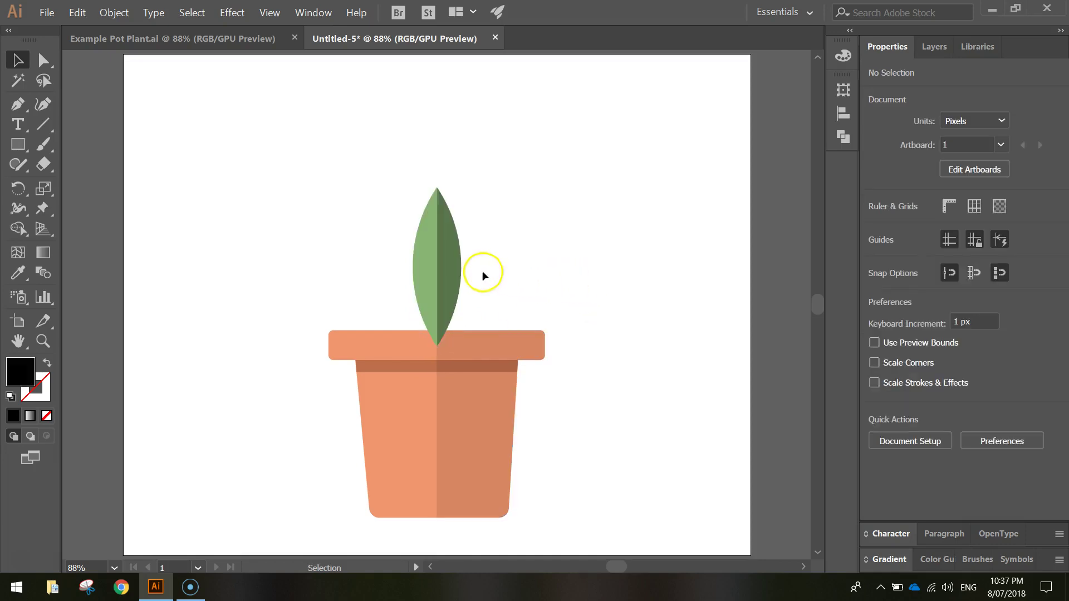
Send the leaf group to the back so its base sits behind the pot's rim
{"action": "left_click", "coordinate": [446, 248]}
{"action": "right_click", "coordinate": [449, 248]}
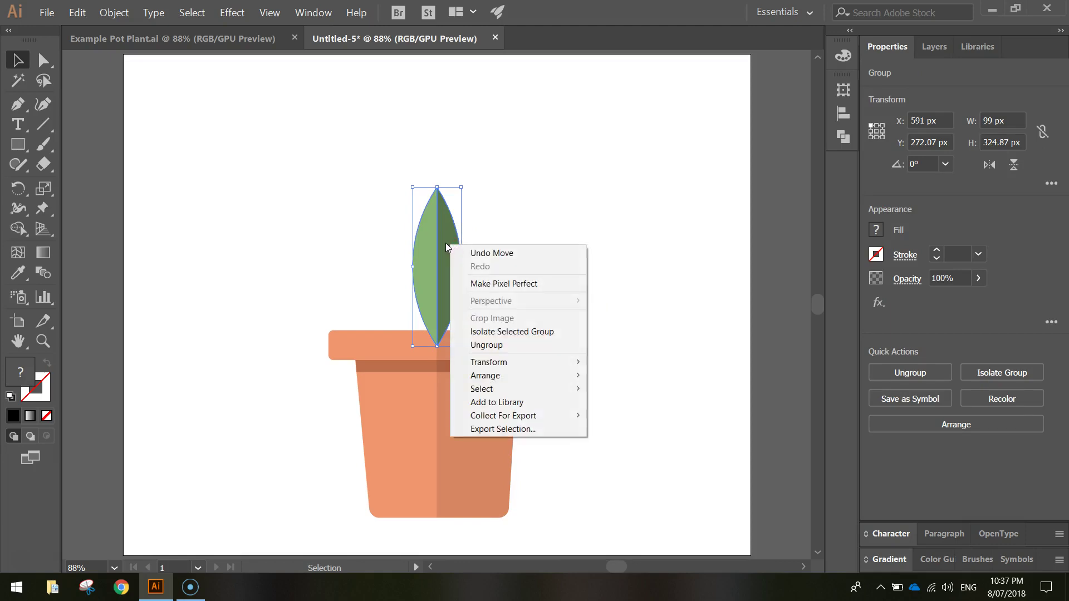
{"action": "mouse_move", "coordinate": [512, 378]}
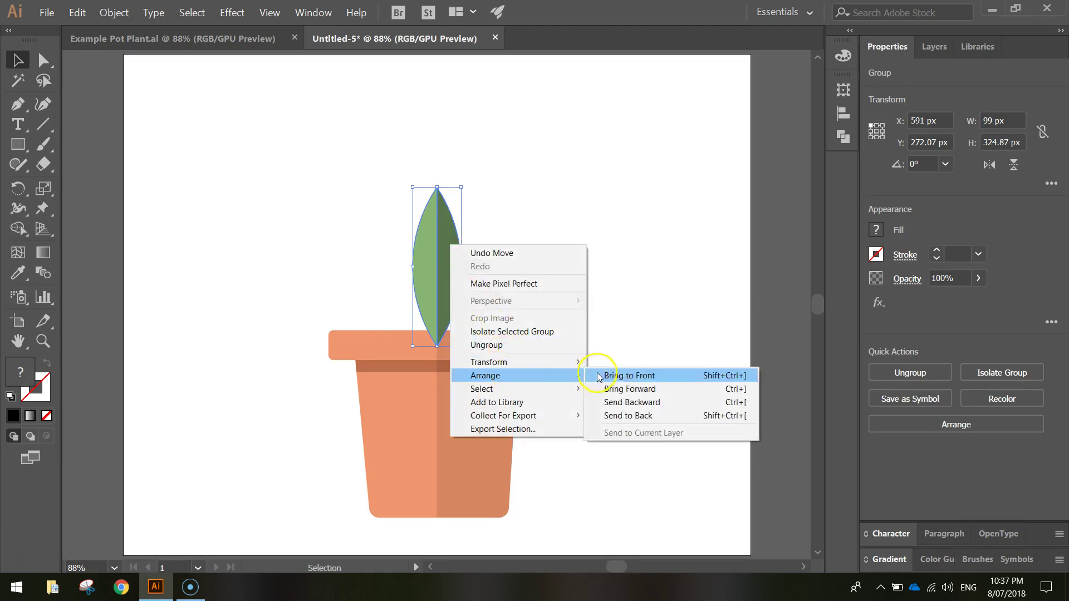
{"action": "left_click", "coordinate": [644, 422]}
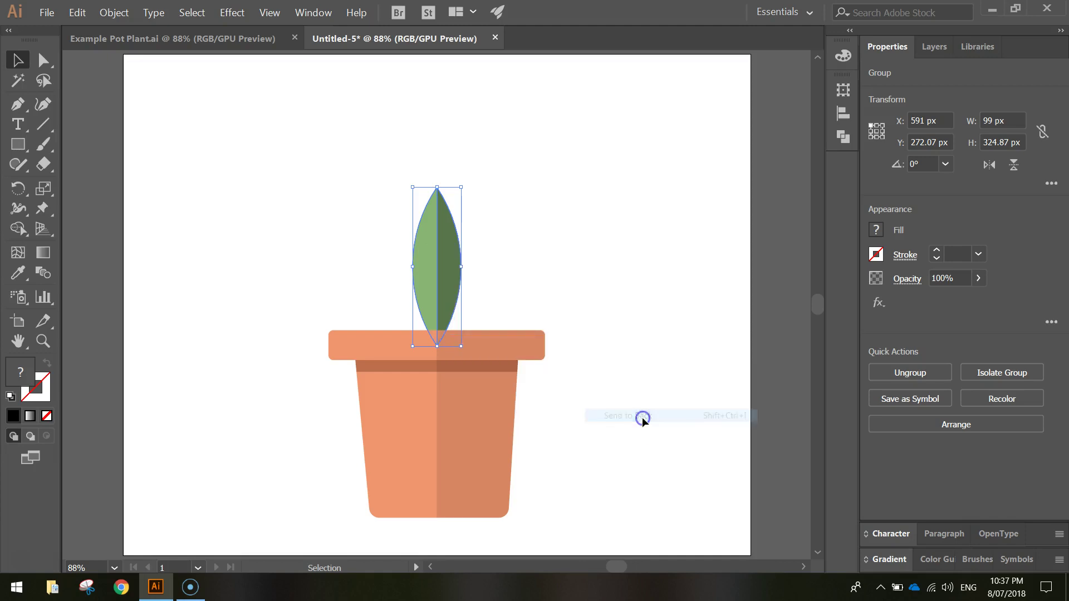
{"action": "left_click", "coordinate": [557, 220]}
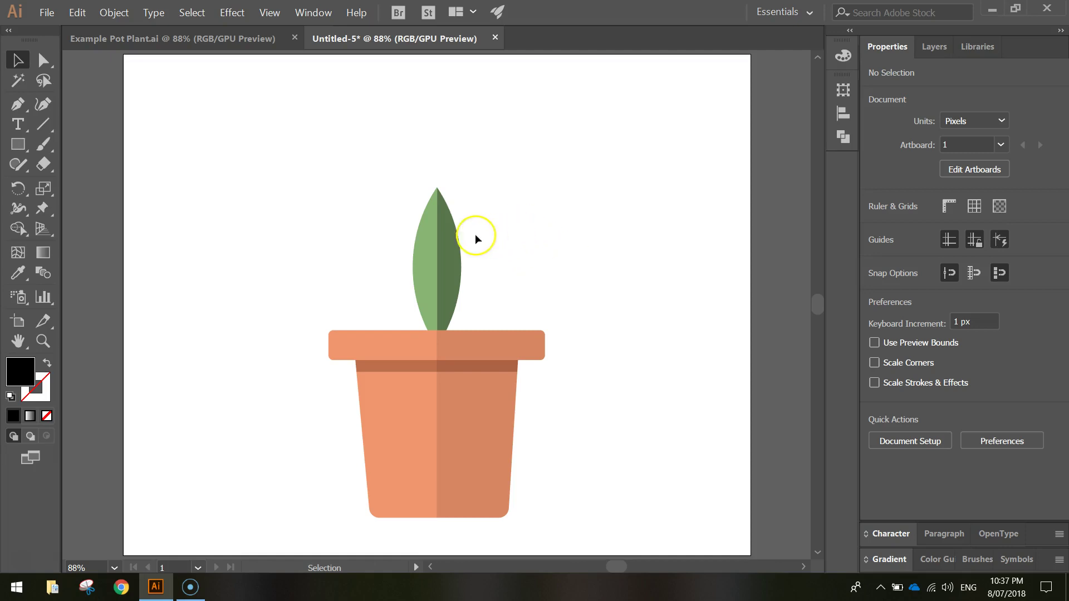
Duplicate the leaf to both sides, one copy at about X 739, Y 215 px and another at about X 443, Y 205 px
{"action": "left_click", "coordinate": [448, 229]}
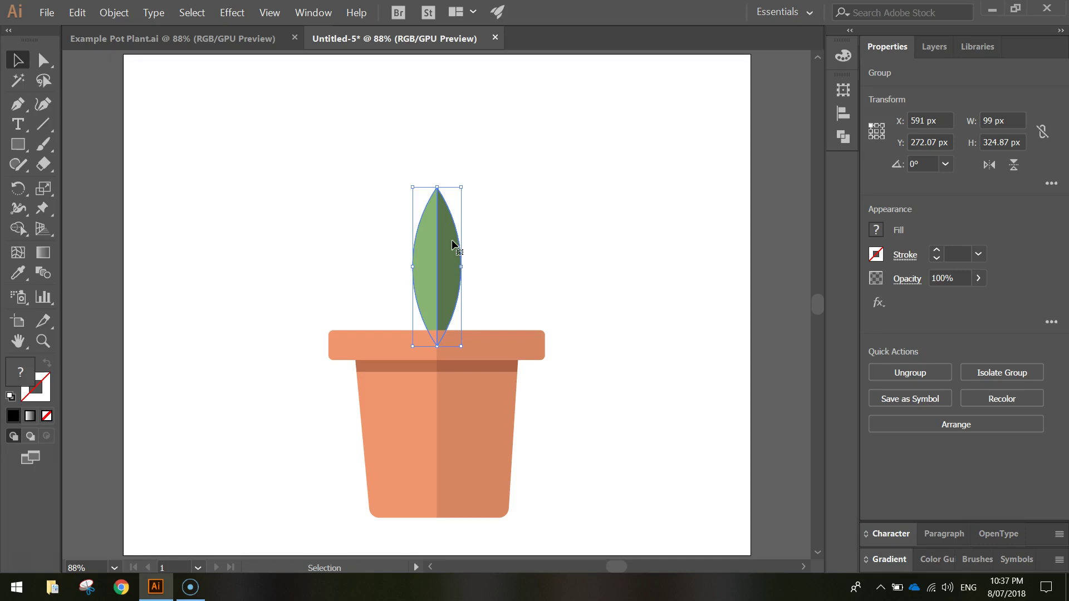
{"action": "left_click_drag", "start_coordinate": [446, 242], "coordinate": [518, 215]}
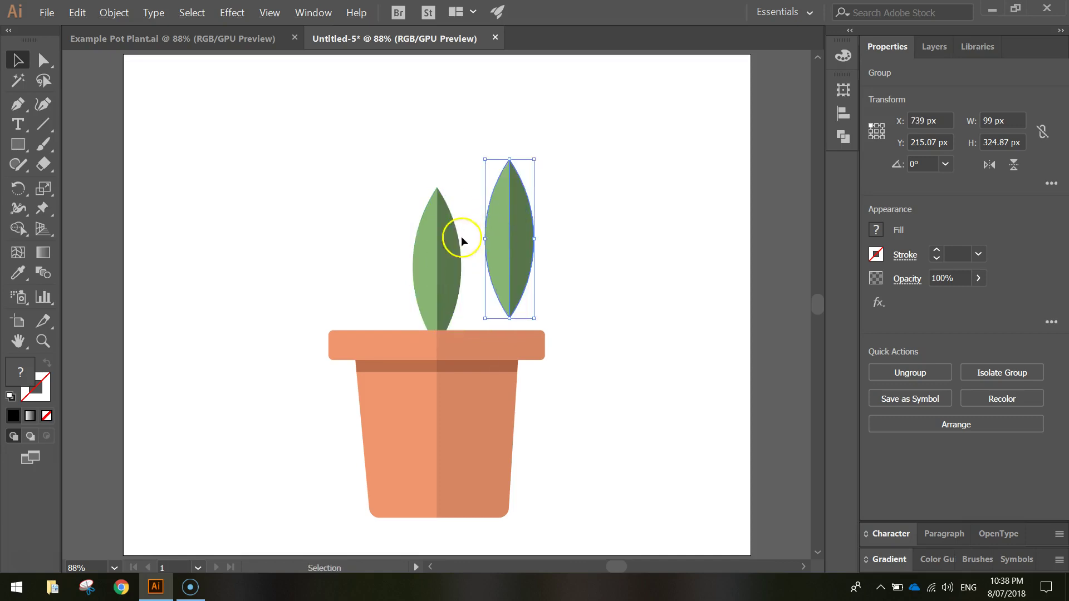
{"action": "left_click_drag", "start_coordinate": [446, 248], "coordinate": [377, 218]}
{"action": "left_click", "coordinate": [584, 195]}
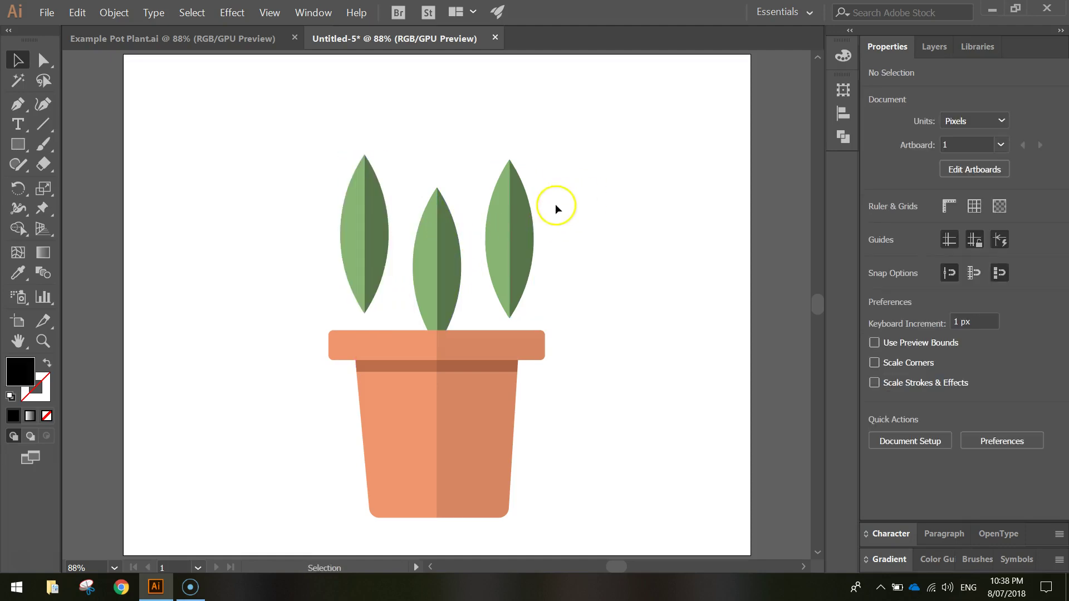
Tilt the right leaf copy outward to about 346.35° and move its base onto the pot's centre, at about X 624, Y 277 px
{"action": "left_click", "coordinate": [520, 222]}
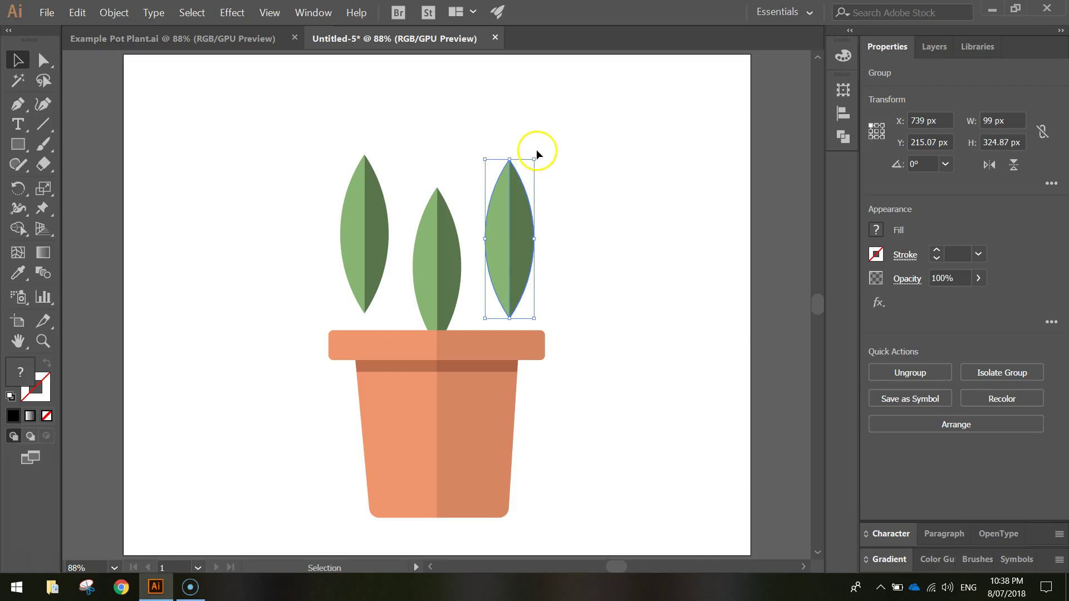
{"action": "left_click", "coordinate": [550, 159]}
{"action": "left_click", "coordinate": [513, 186]}
{"action": "left_click_drag", "start_coordinate": [540, 159], "coordinate": [558, 167]}
{"action": "left_click_drag", "start_coordinate": [521, 211], "coordinate": [471, 262]}
{"action": "left_click", "coordinate": [562, 221]}
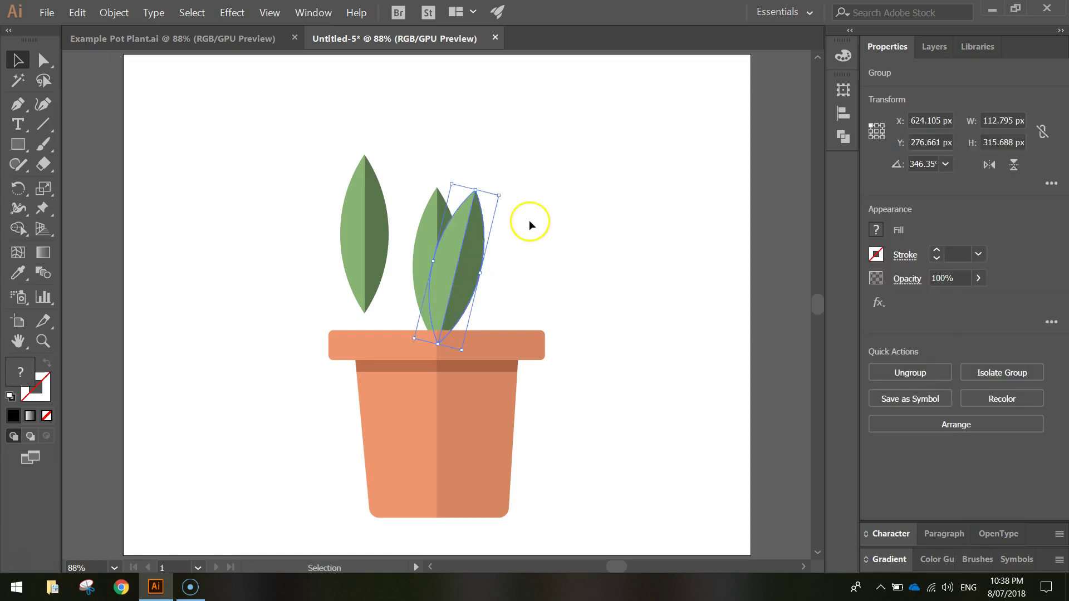
{"action": "left_click", "coordinate": [537, 209]}
Tilt the left leaf copy outward to about 22.89° and place its base at the pot's centre, at about X 537, Y 285 px
{"action": "left_click", "coordinate": [378, 192]}
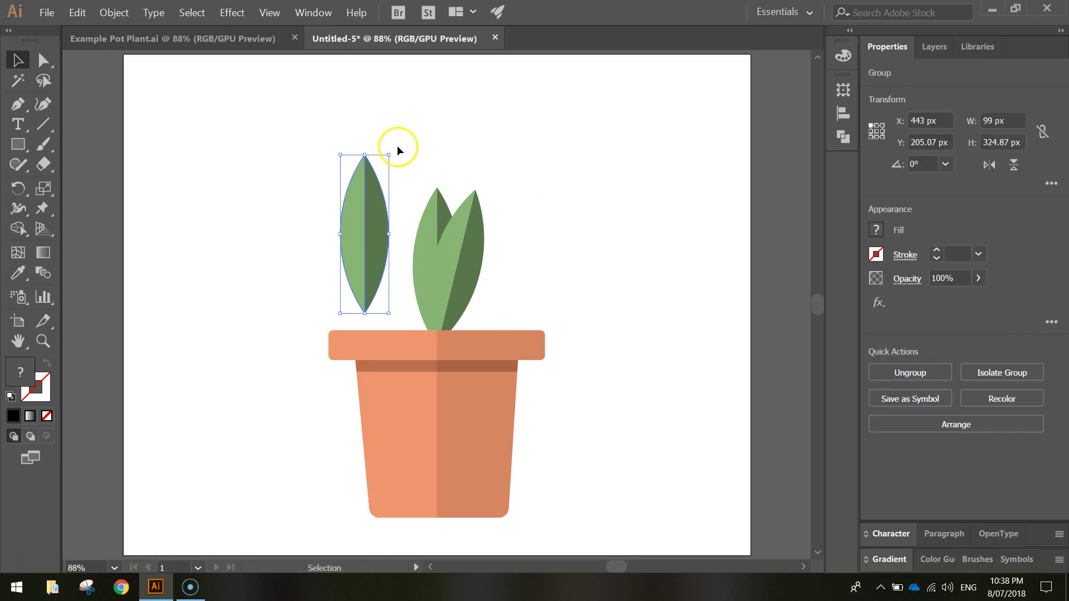
{"action": "left_click_drag", "start_coordinate": [392, 147], "coordinate": [371, 151]}
{"action": "left_click_drag", "start_coordinate": [370, 216], "coordinate": [431, 254]}
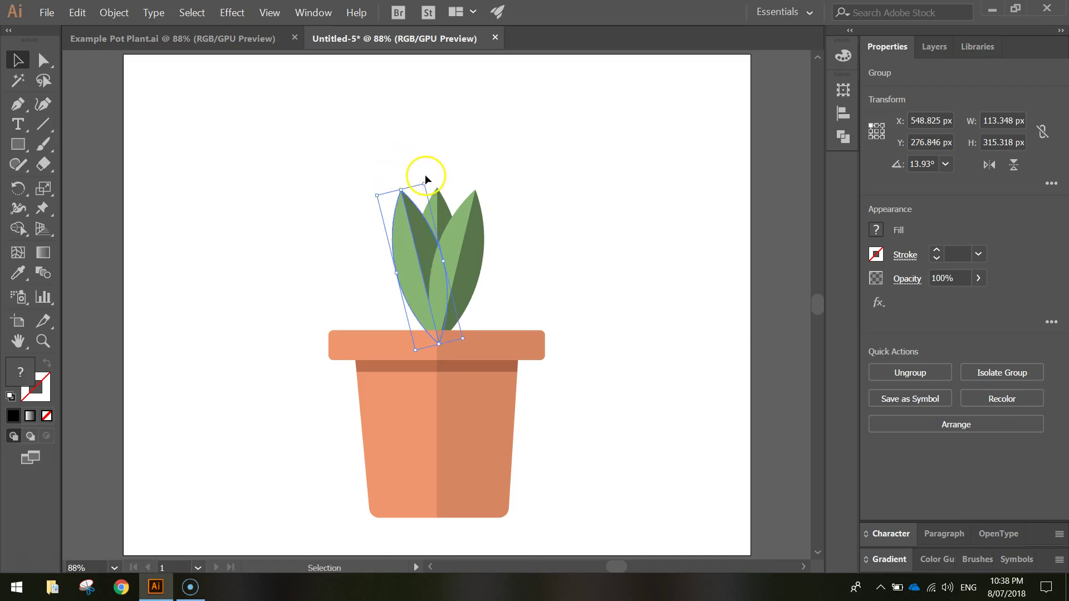
{"action": "left_click_drag", "start_coordinate": [427, 180], "coordinate": [412, 180]}
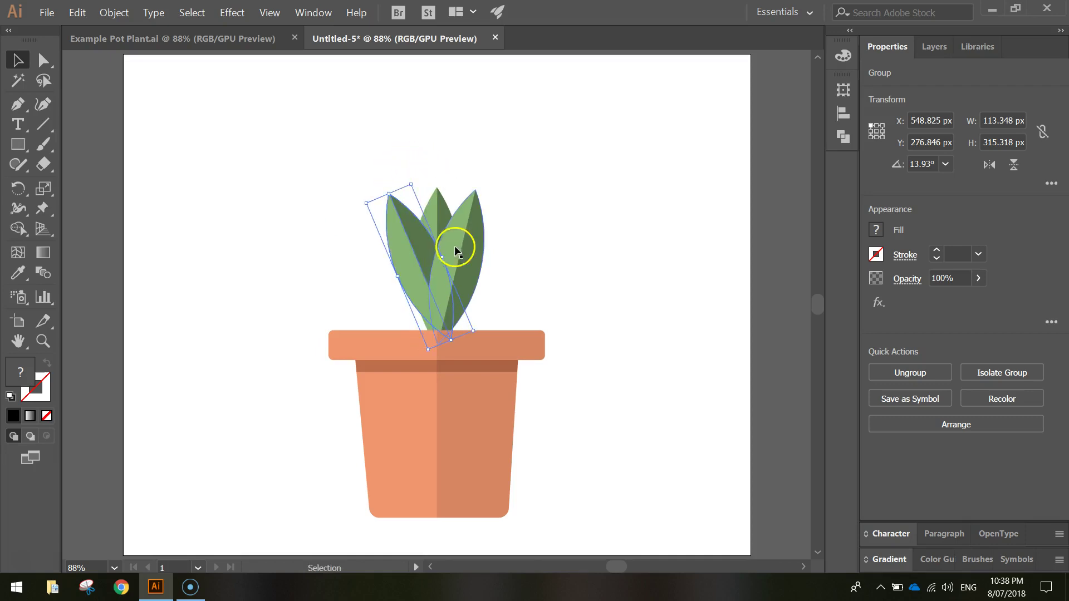
{"action": "left_click_drag", "start_coordinate": [419, 267], "coordinate": [406, 263]}
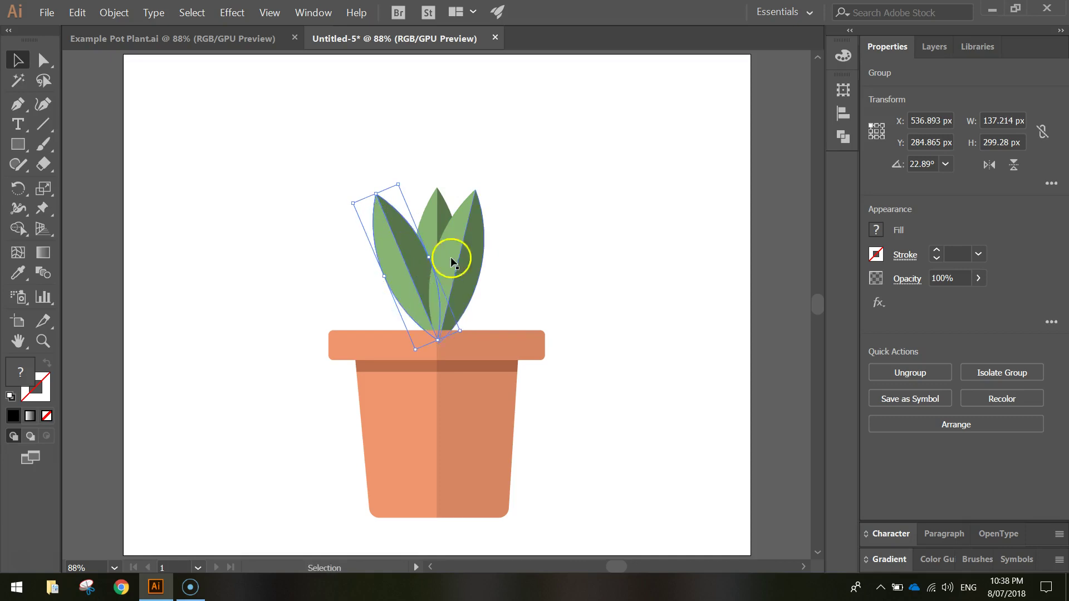
Rotate the right leaf further outward to mirror the left leaf, and shift it so its base meets the pot's centre
{"action": "left_click", "coordinate": [478, 232]}
{"action": "left_click_drag", "start_coordinate": [501, 184], "coordinate": [511, 191]}
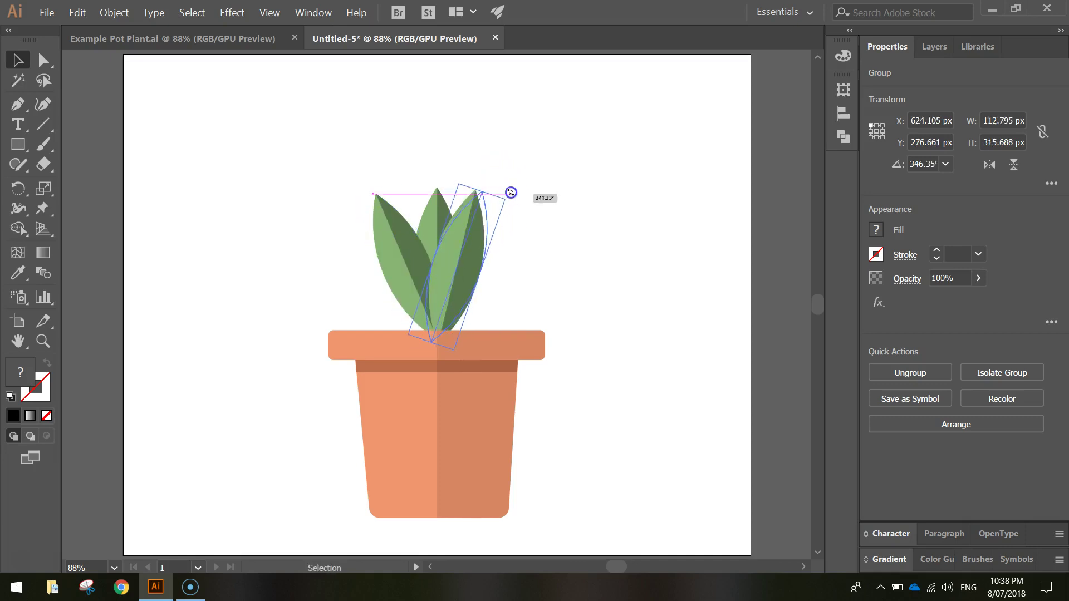
{"action": "left_click_drag", "start_coordinate": [474, 268], "coordinate": [480, 266]}
{"action": "left_click", "coordinate": [554, 222]}
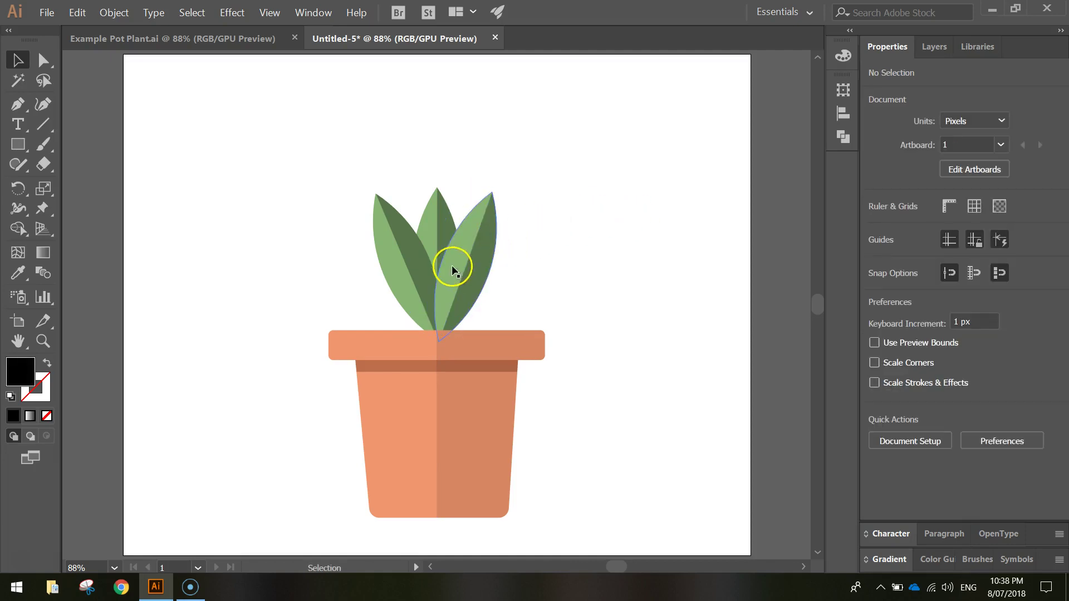
Scale the pot group down about its centre to about 334 by 289 px and move it up over the leaves' bases
{"action": "left_click", "coordinate": [502, 372]}
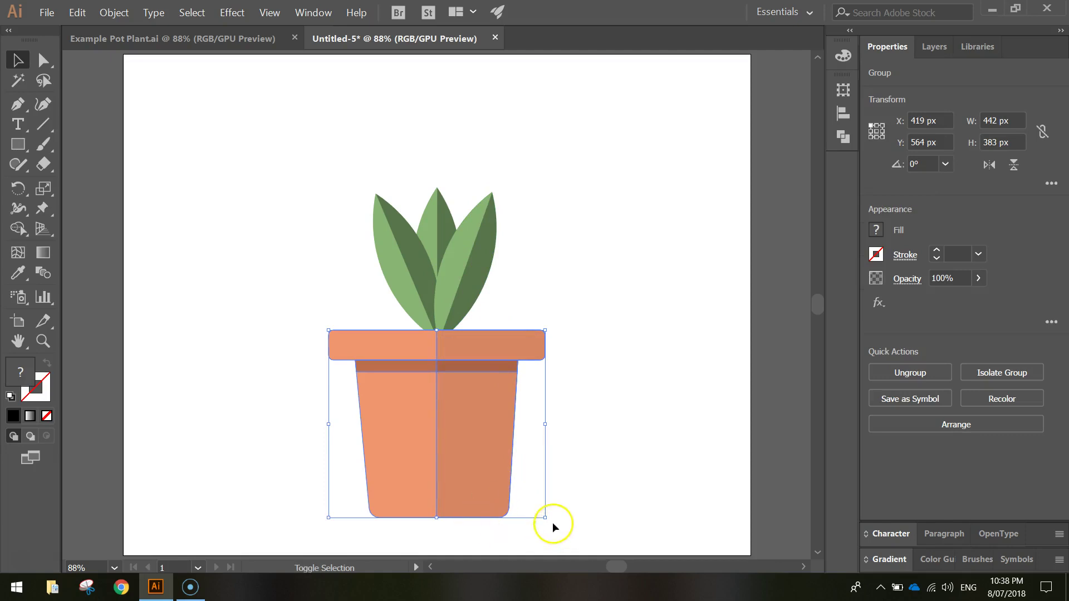
{"action": "left_click_drag", "start_coordinate": [545, 517], "coordinate": [522, 495]}
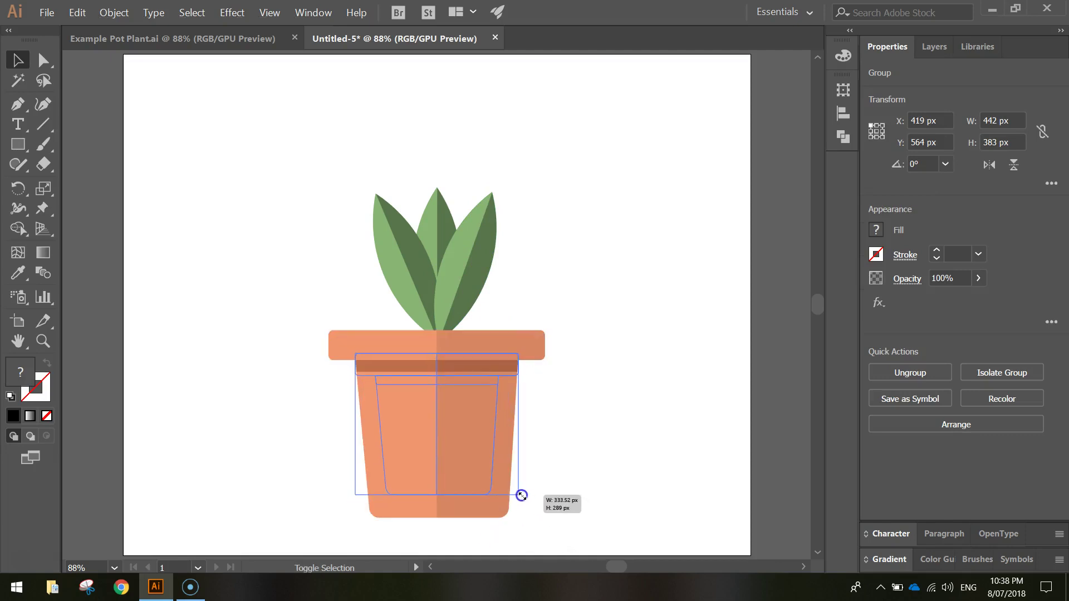
{"action": "left_click_drag", "start_coordinate": [469, 446], "coordinate": [470, 404]}
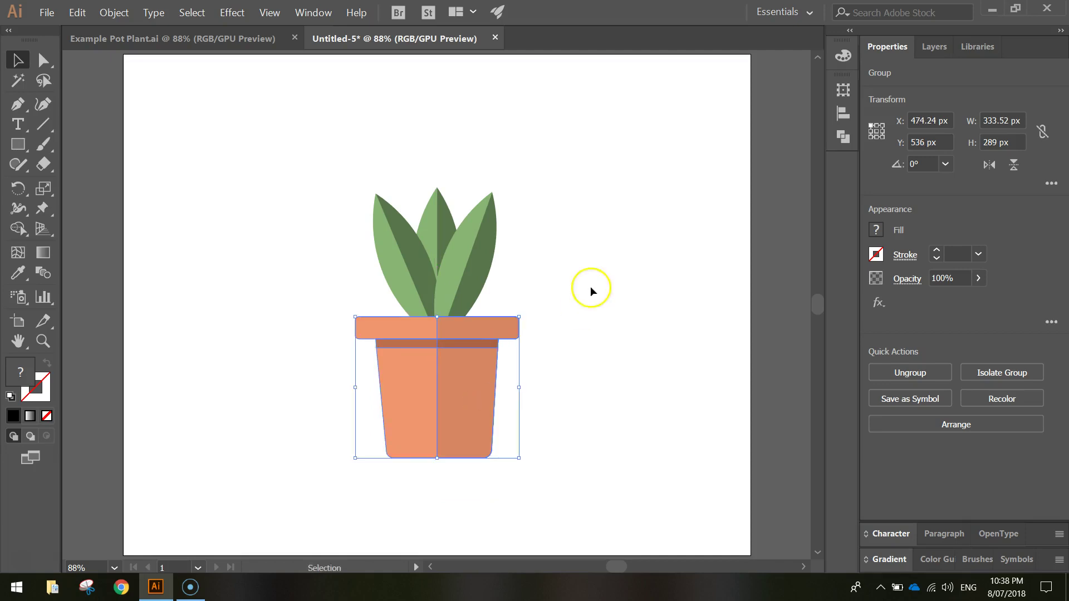
{"action": "left_click", "coordinate": [591, 287]}
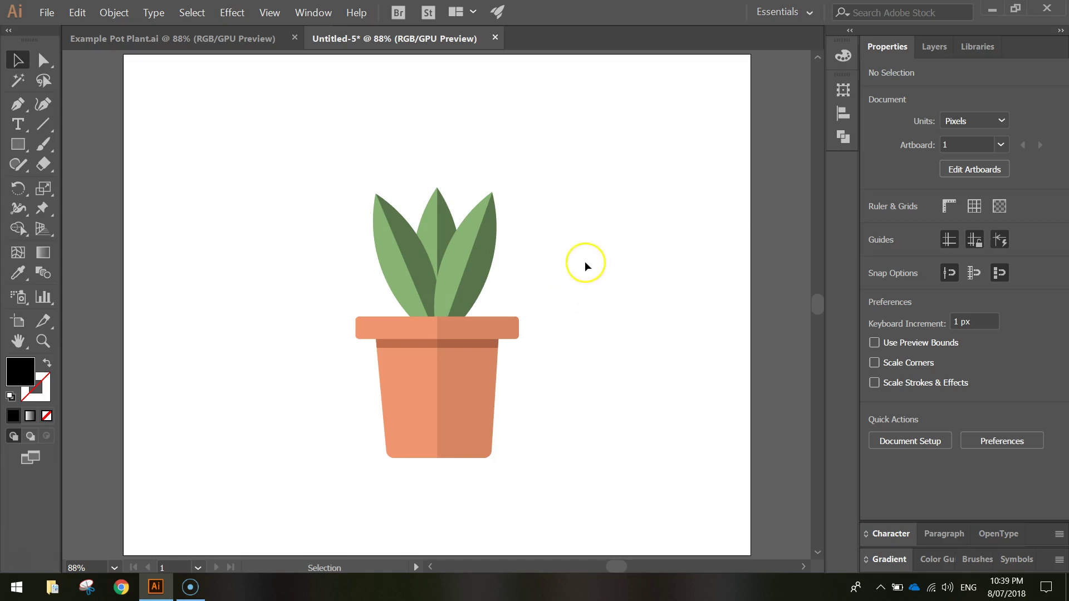
{"action": "scroll", "coordinate": [490, 234], "scroll_direction": "down", "scroll_amount": 2}
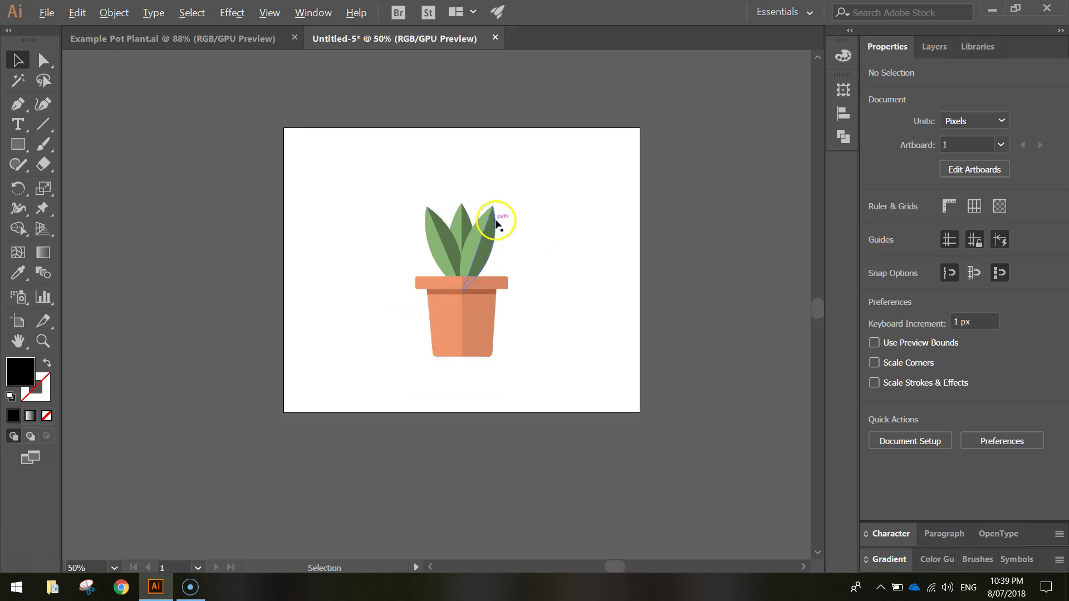
{"action": "scroll", "coordinate": [496, 226], "scroll_direction": "up", "scroll_amount": 1}
{"action": "left_click", "coordinate": [48, 13]}
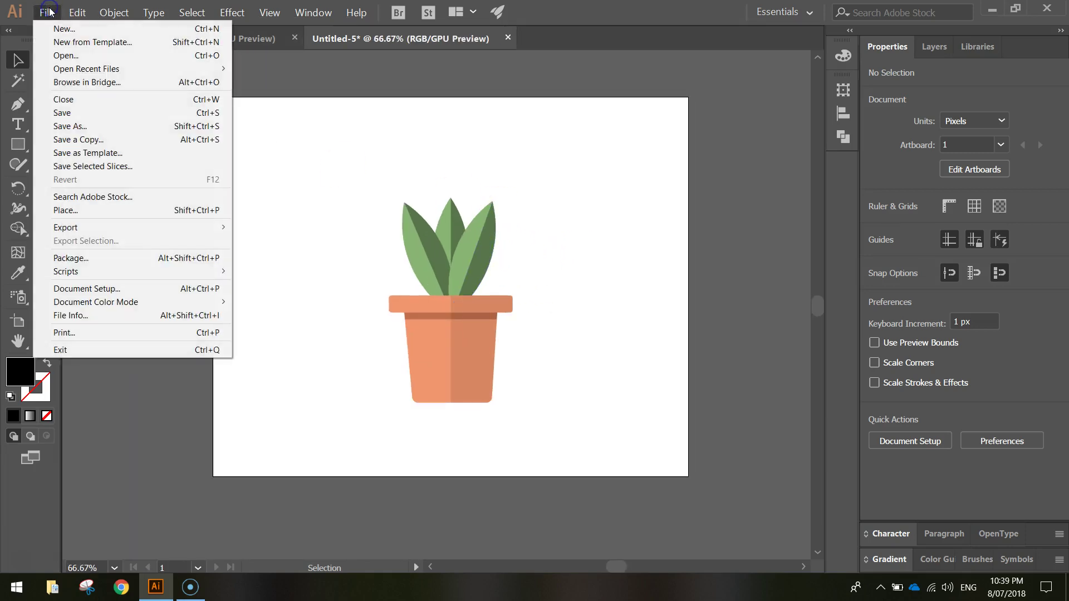
{"action": "left_click", "coordinate": [94, 127]}
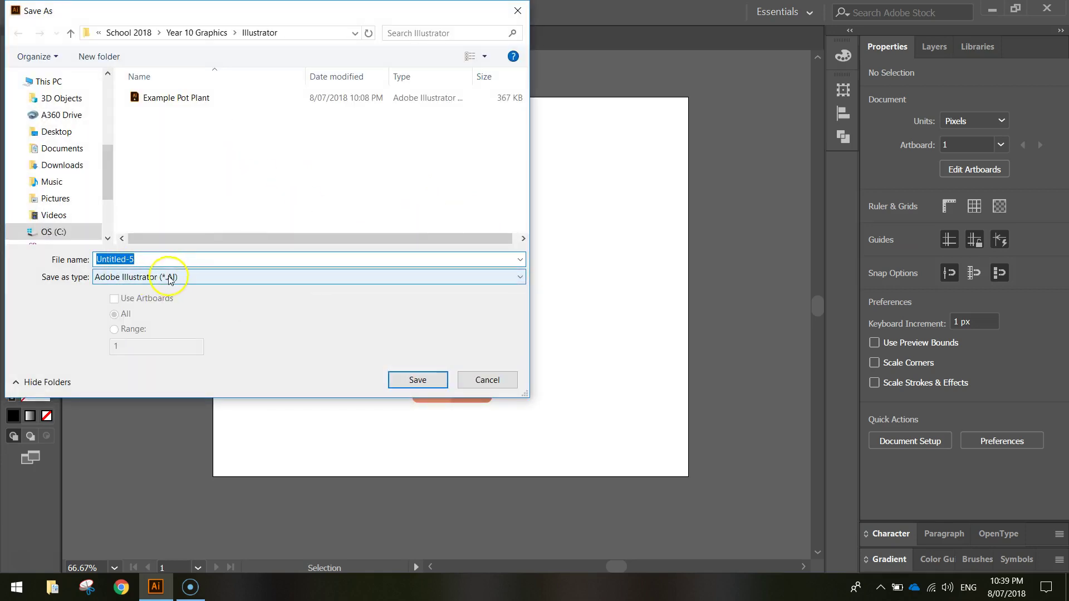
{"action": "left_click", "coordinate": [485, 379]}
Export Artboard 1 for screens as a 1x PNG into the Creative Cloud Files folder, replacing the existing Artboard 1.png
{"action": "left_click", "coordinate": [40, 10]}
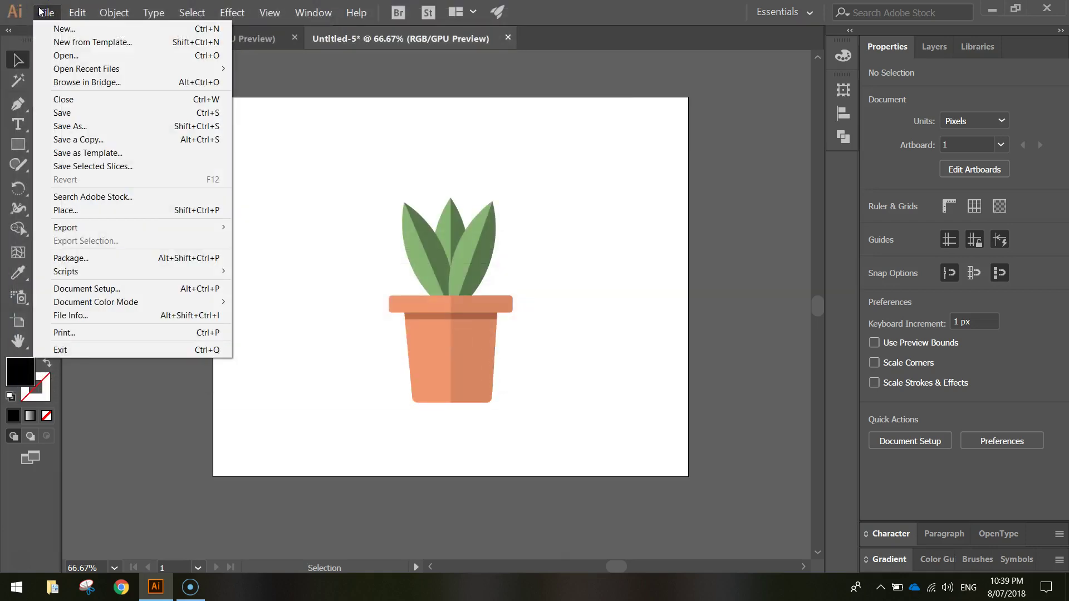
{"action": "mouse_move", "coordinate": [109, 228]}
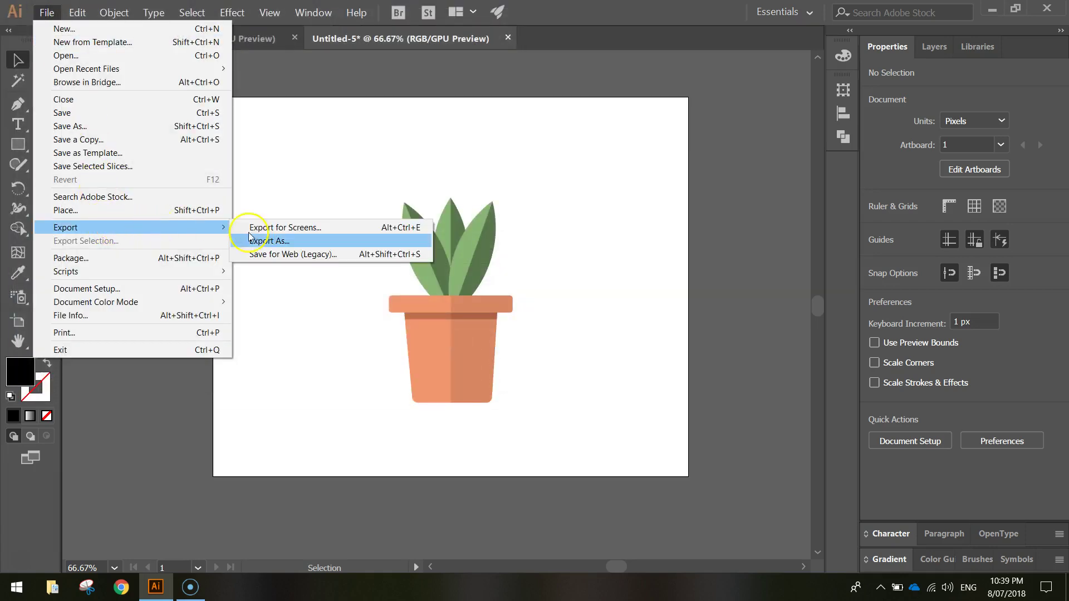
{"action": "left_click", "coordinate": [320, 233]}
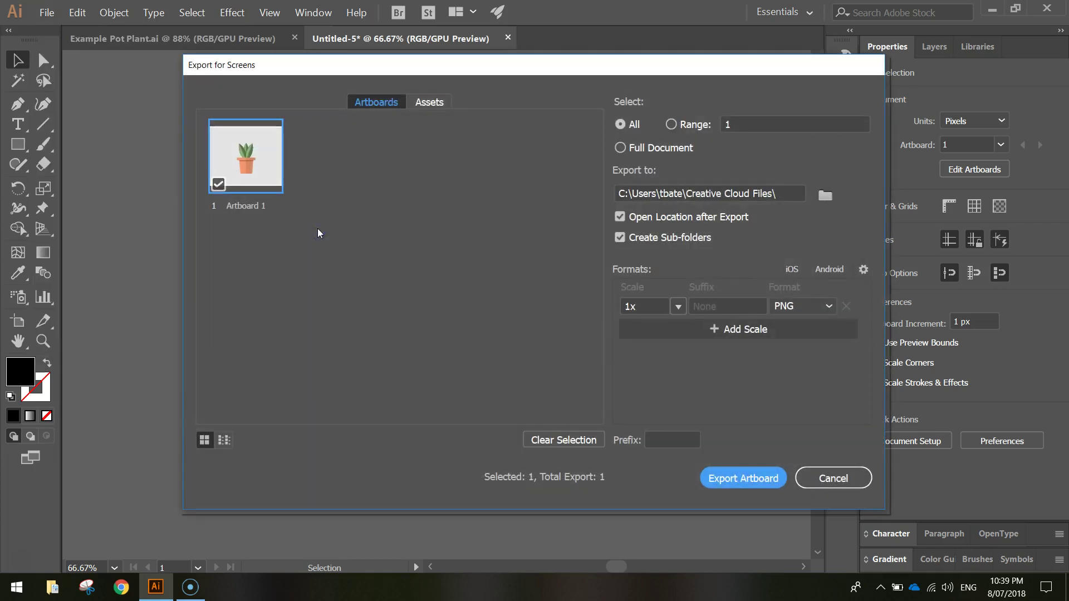
{"action": "left_click_drag", "start_coordinate": [656, 71], "coordinate": [576, 32]}
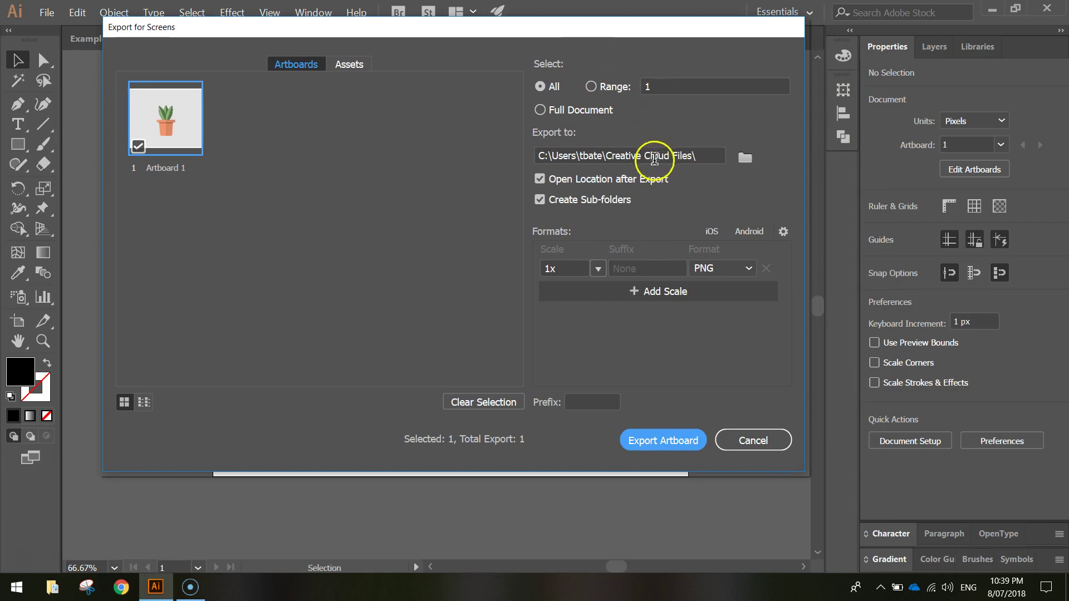
{"action": "left_click", "coordinate": [748, 269]}
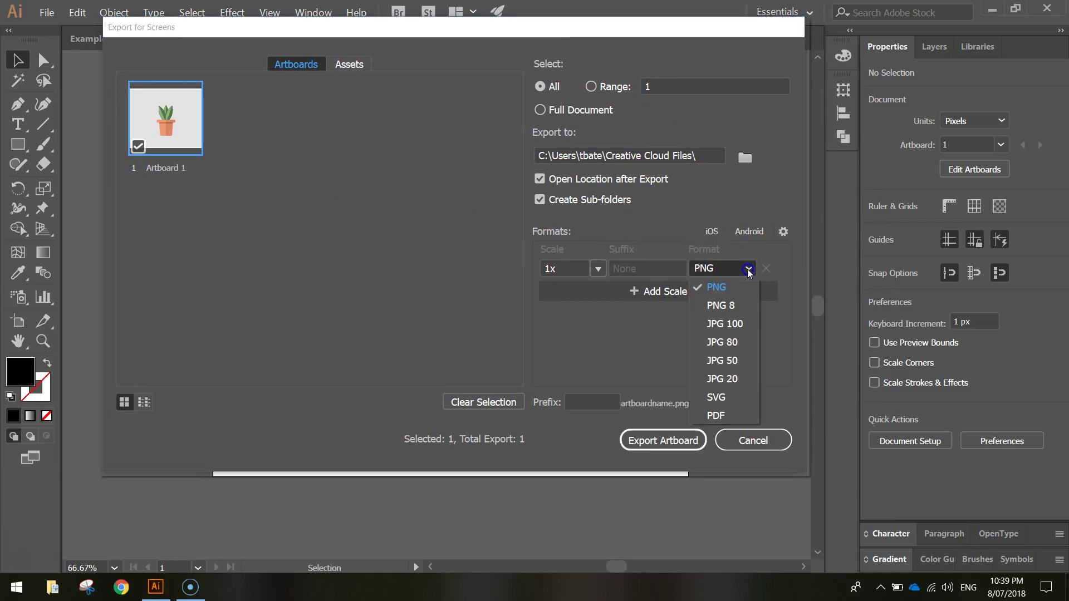
{"action": "left_click", "coordinate": [737, 284]}
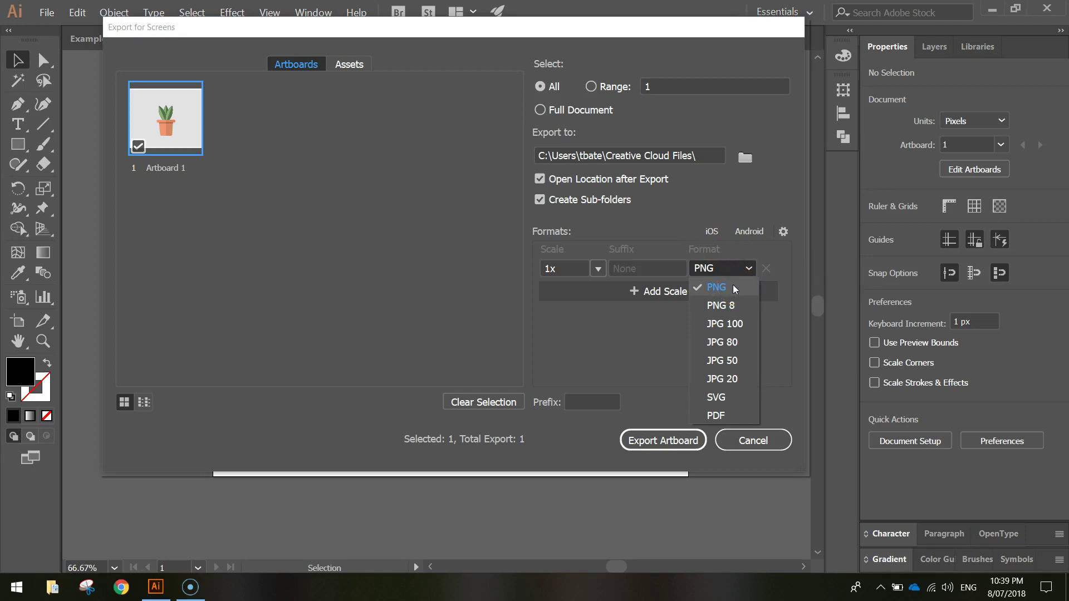
{"action": "left_click", "coordinate": [727, 289]}
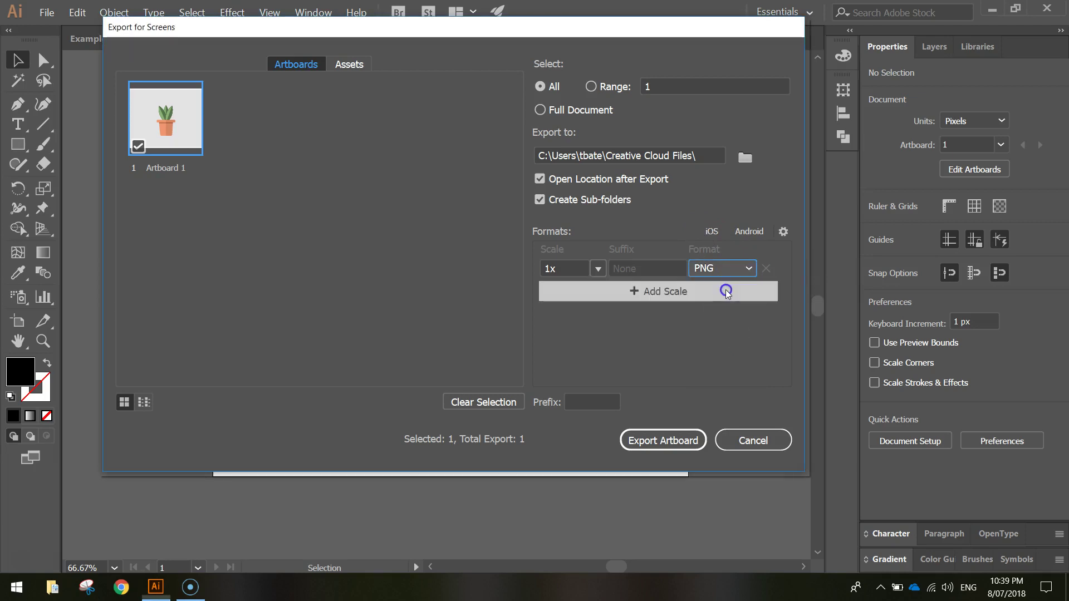
{"action": "left_click", "coordinate": [698, 442]}
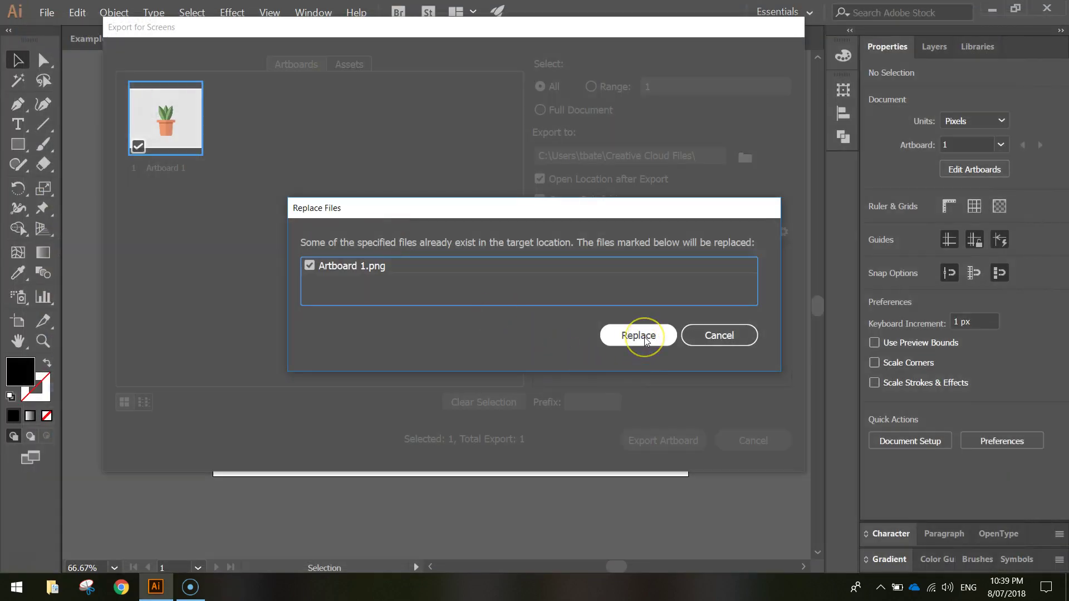
{"action": "left_click", "coordinate": [638, 336]}
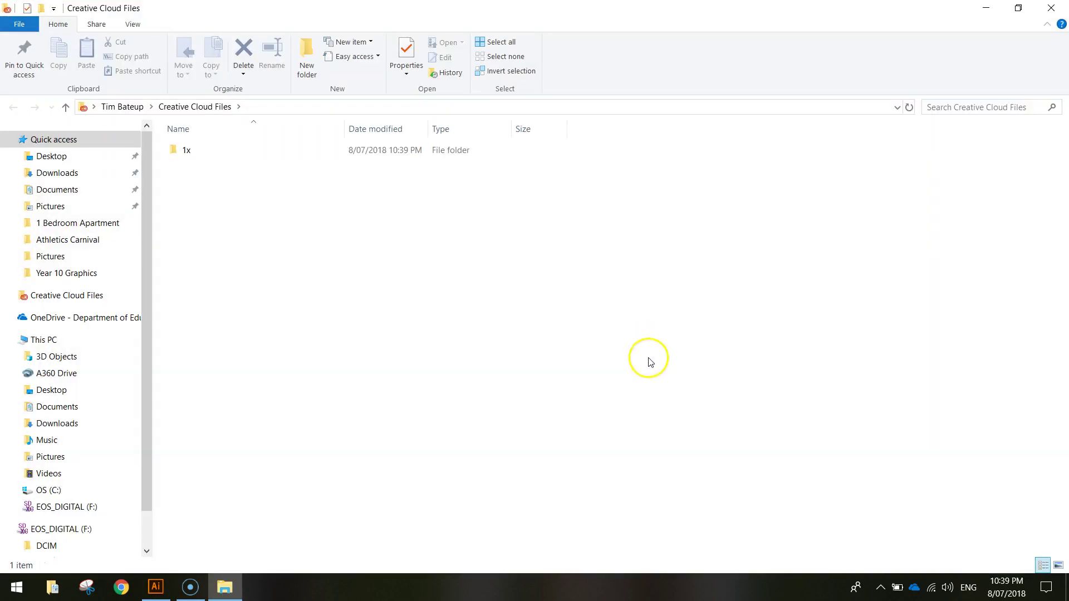
Open the exported Artboard 1 image from the 1x folder to check it, and close the viewer
{"action": "double_click", "coordinate": [226, 149]}
{"action": "double_click", "coordinate": [222, 159]}
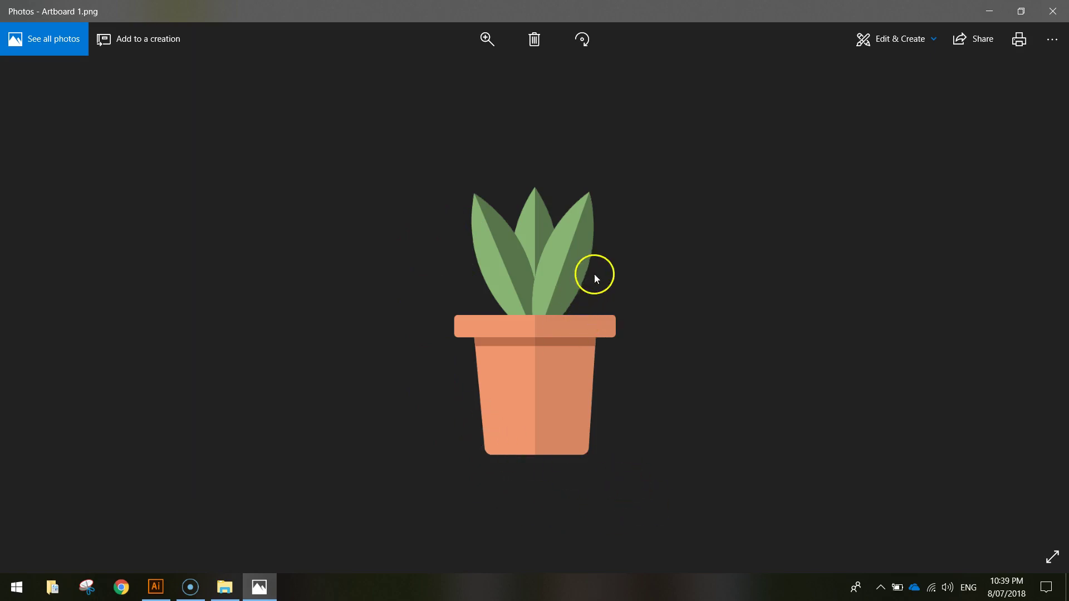
{"action": "left_click", "coordinate": [1050, 11]}
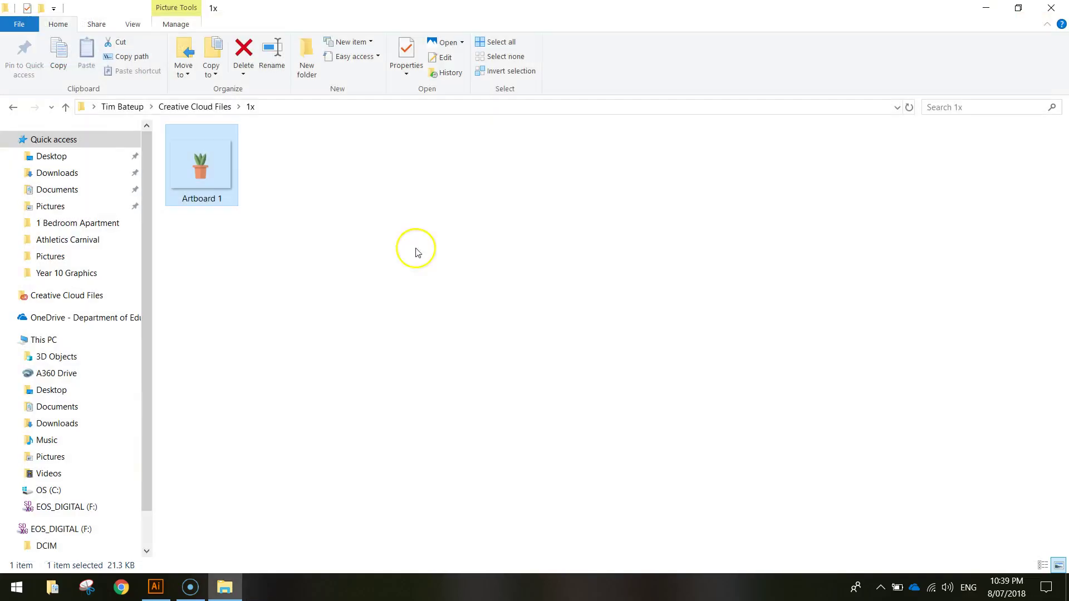
{"action": "left_click", "coordinate": [383, 239]}
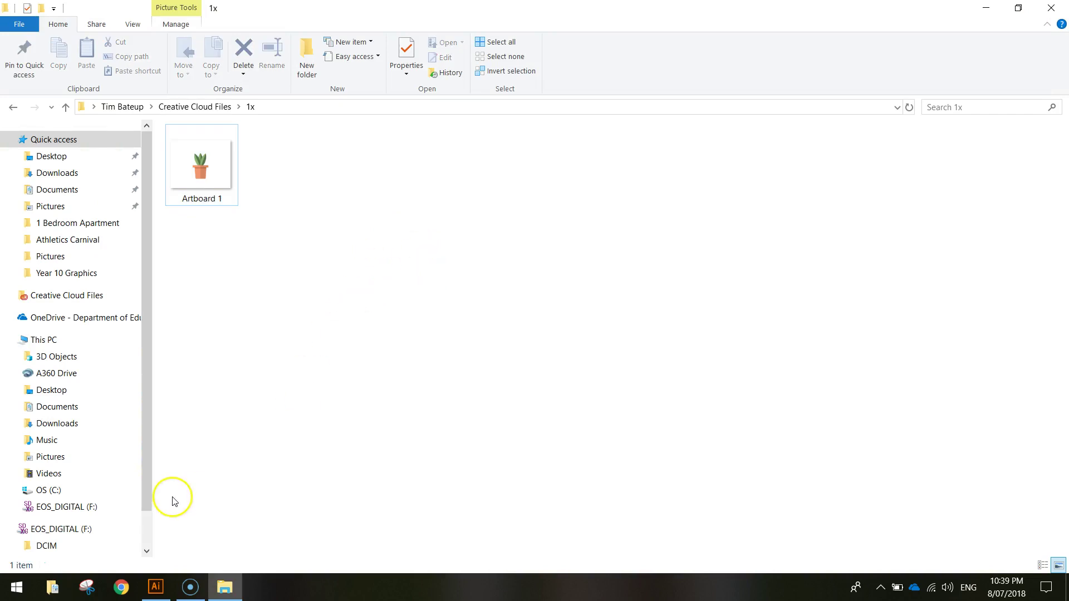